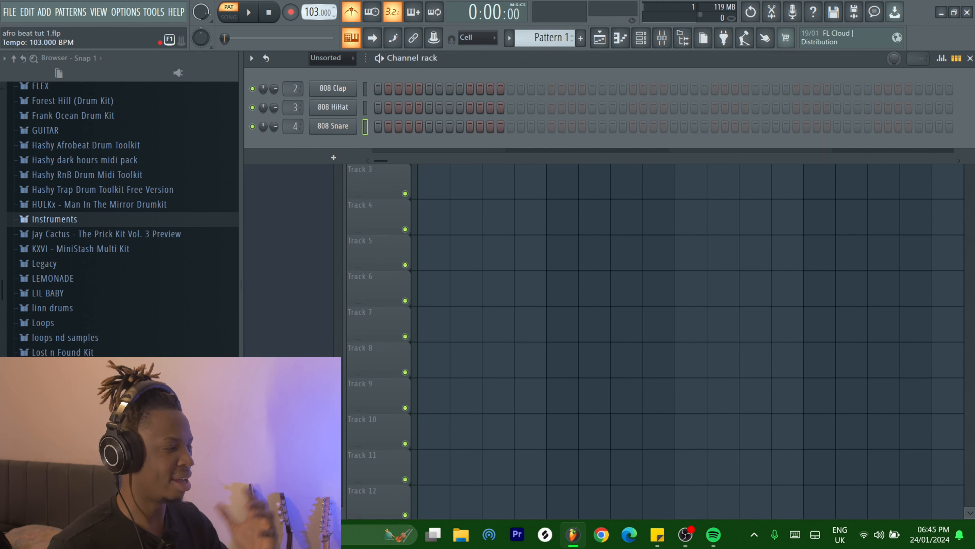
- Set the project tempo to 102 BPM and add a Lounge Lizard EP-4 instrument channel
{"action": "scroll", "coordinate": [317, 12], "scroll_direction": "down", "scroll_amount": 2}
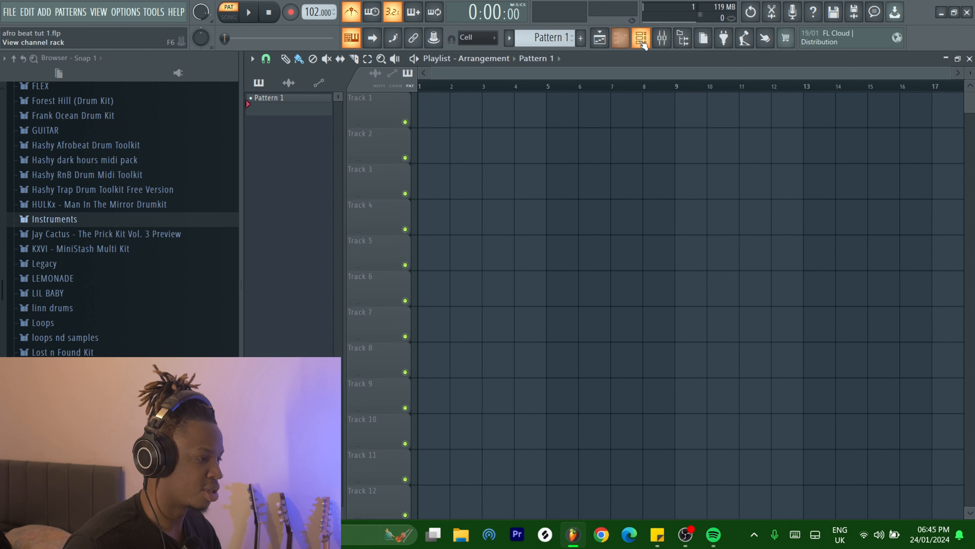
{"action": "left_click", "coordinate": [642, 39]}
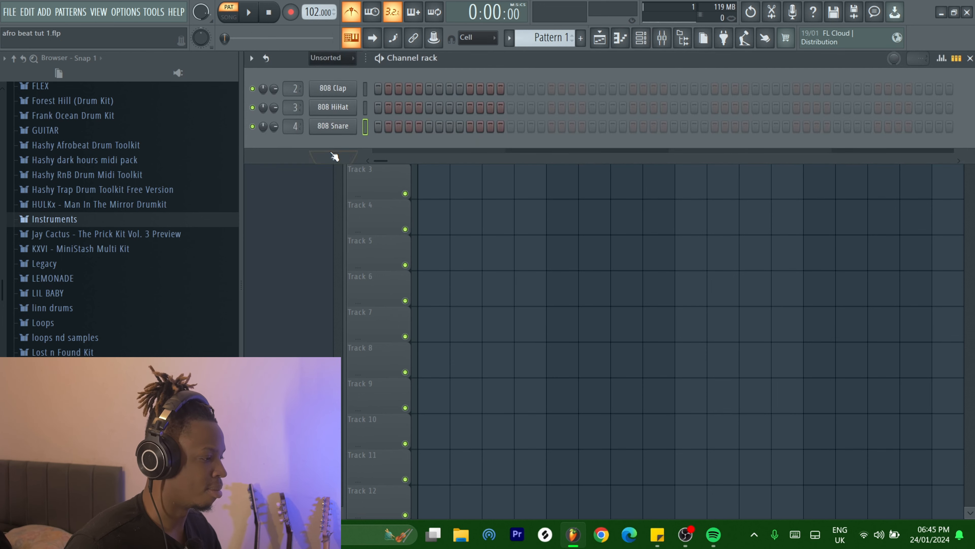
{"action": "left_click", "coordinate": [331, 154]}
{"action": "left_click", "coordinate": [346, 155]}
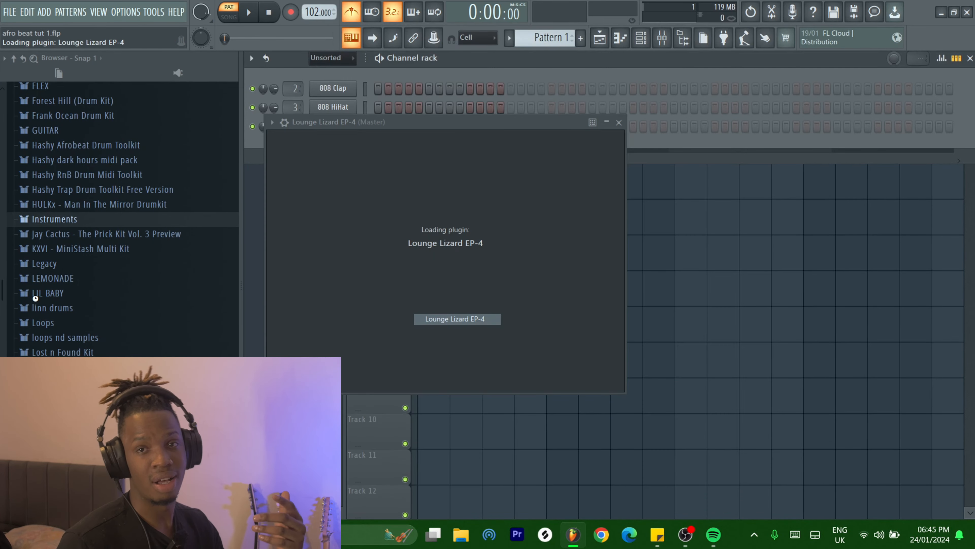
- Browse the Instruments folder and expand its Keyboard presets
{"action": "scroll", "coordinate": [68, 244], "scroll_direction": "down", "scroll_amount": 2}
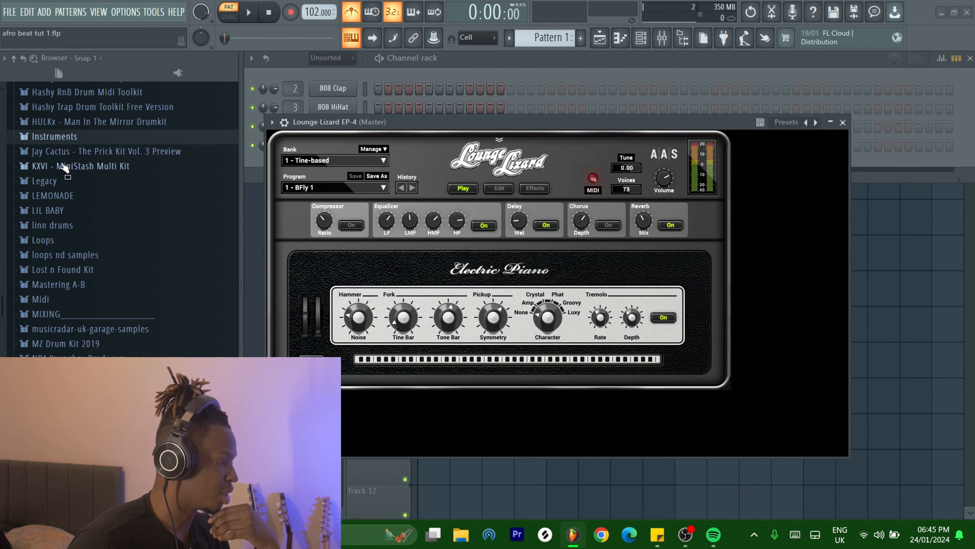
{"action": "left_click", "coordinate": [76, 137]}
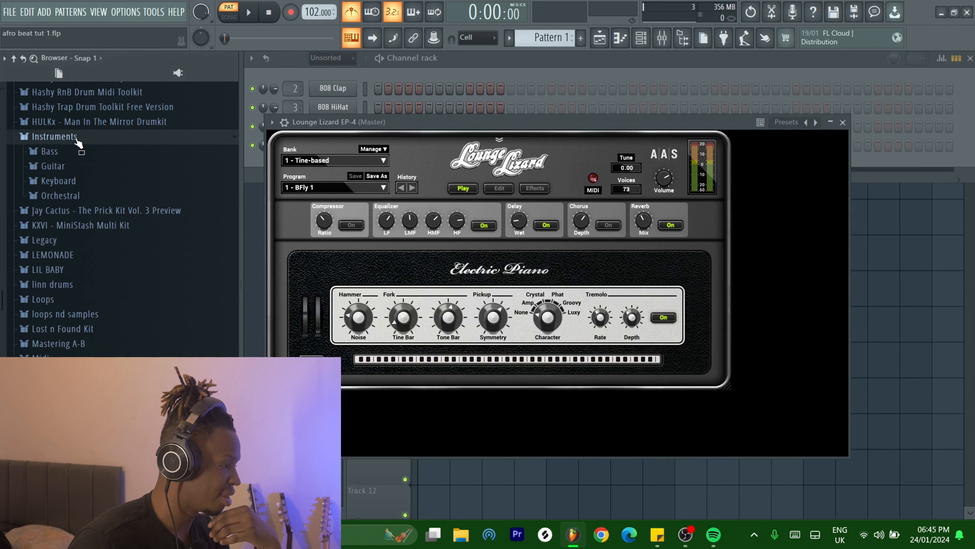
{"action": "left_click", "coordinate": [76, 182]}
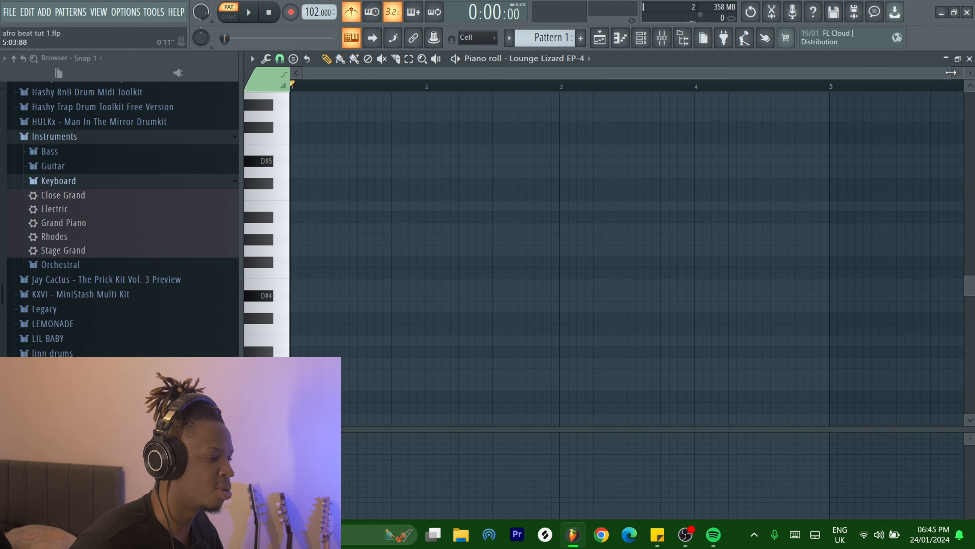
- Enter the first chord with the notes E4, G4 and B4 at the start of bar 1 in the Lounge Lizard piano roll
{"action": "left_click_drag", "start_coordinate": [950, 73], "coordinate": [596, 73]}
{"action": "key", "text": "l"}
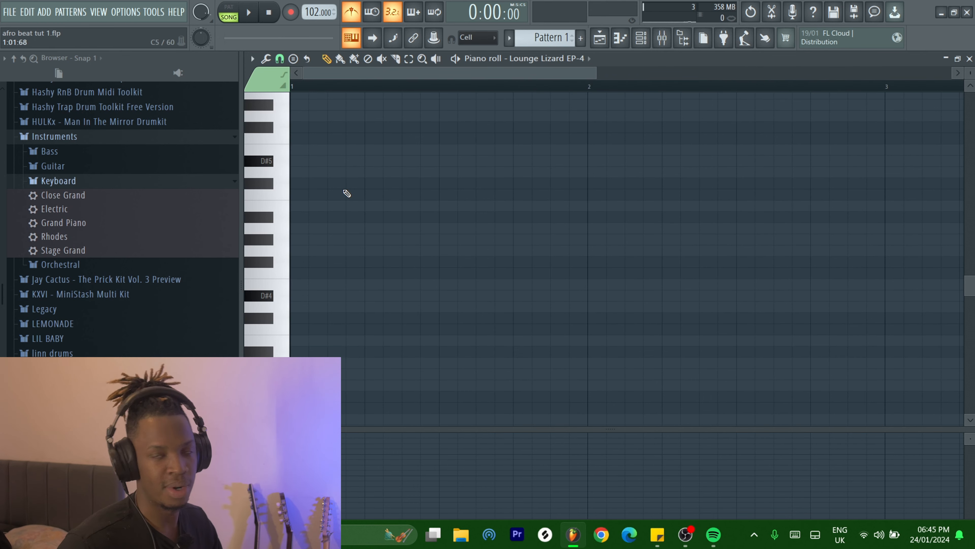
{"action": "scroll", "coordinate": [336, 263], "scroll_direction": "up", "scroll_amount": 2}
{"action": "left_click", "coordinate": [336, 263]}
{"action": "right_click", "coordinate": [336, 263]}
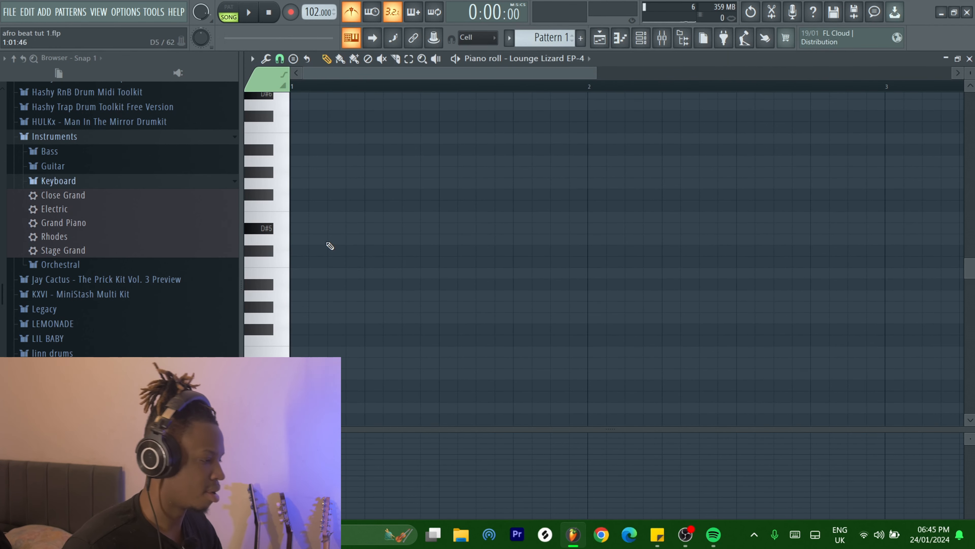
{"action": "left_click", "coordinate": [322, 216]}
{"action": "left_click", "coordinate": [325, 184]}
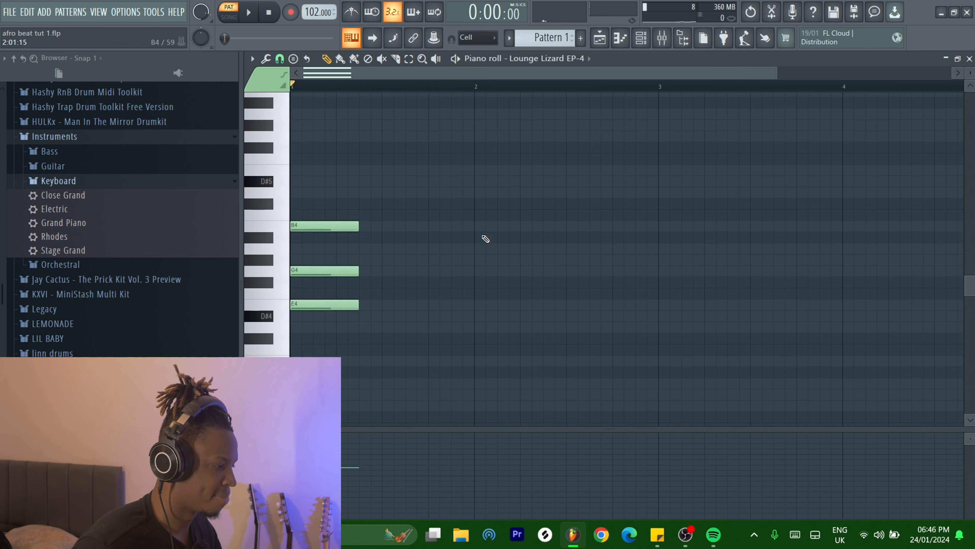
- Copy the first chord directly after itself in bar 1 and shape the copy into F4, A4 and C5
{"action": "scroll", "coordinate": [483, 234], "scroll_direction": "down", "scroll_amount": 2}
{"action": "left_click_drag", "start_coordinate": [292, 180], "coordinate": [390, 272]}
{"action": "left_click_drag", "start_coordinate": [384, 239], "coordinate": [384, 227]}
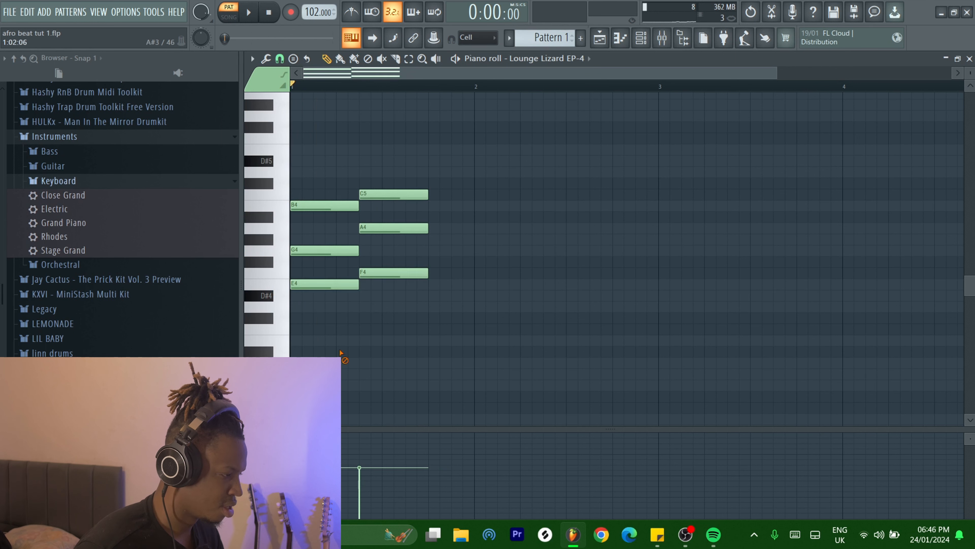
- Copy the opening chord to the start of bar 2 and shape it into A4, C5 and E5
{"action": "left_click_drag", "start_coordinate": [303, 303], "coordinate": [334, 156]}
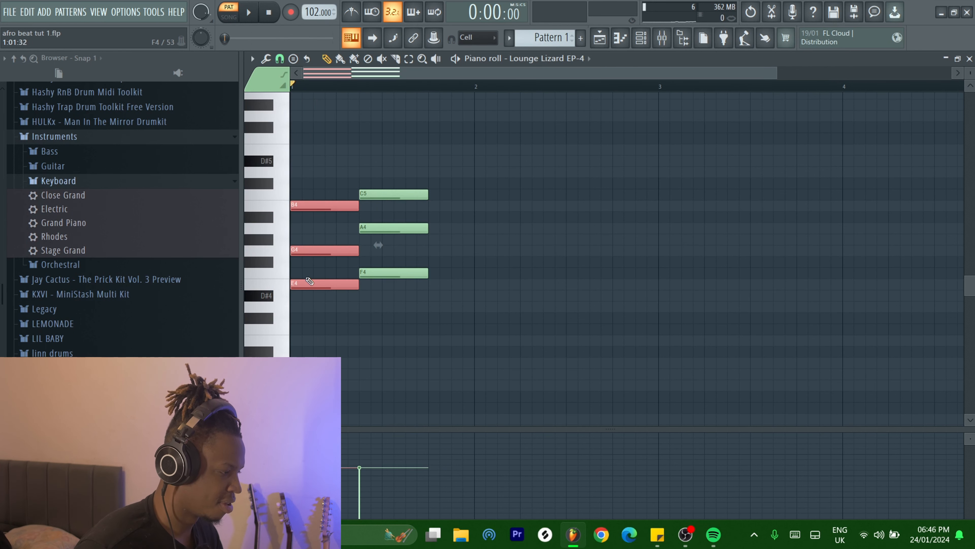
{"action": "left_click_drag", "start_coordinate": [308, 250], "coordinate": [492, 223]}
{"action": "left_click", "coordinate": [516, 298]}
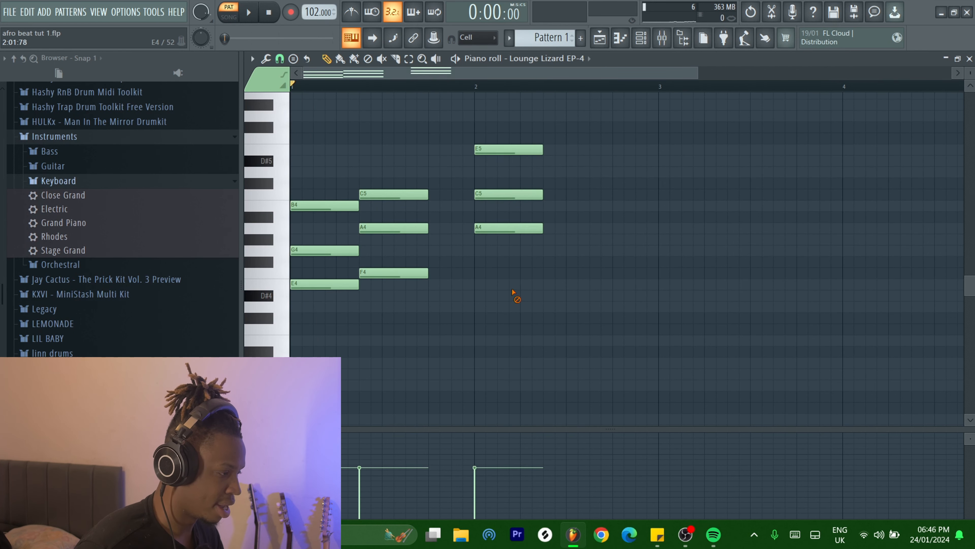
- Copy the F4-A4-C5 chord behind the first chord of bar 2, raised to G4, B4 and D5, while playing the pattern
{"action": "left_click", "coordinate": [441, 194]}
{"action": "right_click", "coordinate": [442, 194]}
{"action": "left_click_drag", "start_coordinate": [432, 169], "coordinate": [357, 297]}
{"action": "key", "text": "space"}
{"action": "left_click_drag", "start_coordinate": [412, 269], "coordinate": [598, 243]}
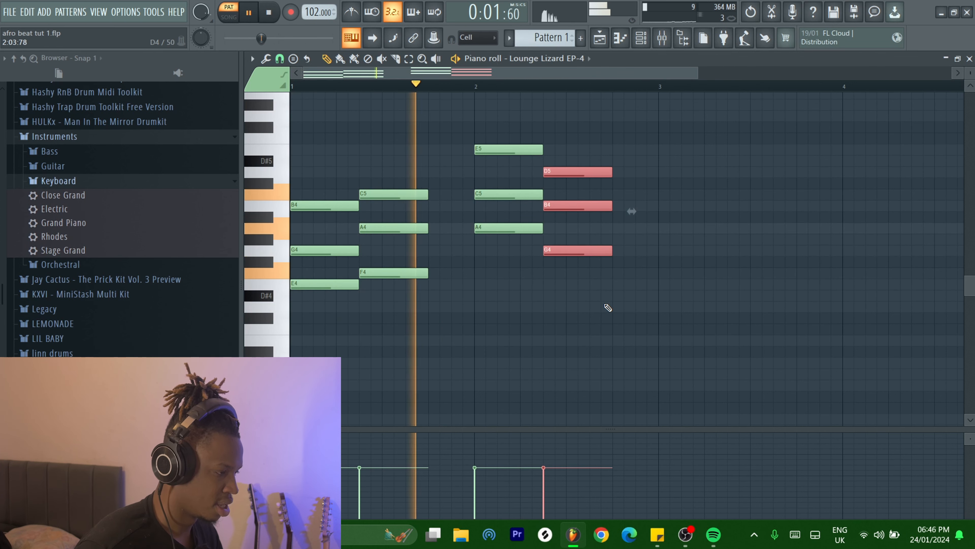
- Duplicate all four chords into bars 3 and 4 at their original pitches
{"action": "scroll", "coordinate": [603, 315], "scroll_direction": "down", "scroll_amount": 1}
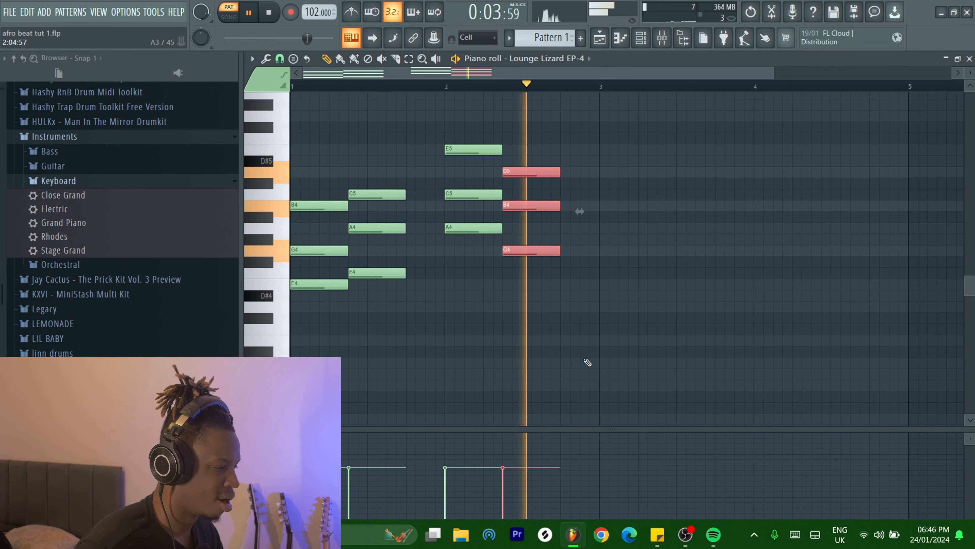
{"action": "key", "text": "space"}
{"action": "key", "text": "ctrl+a"}
{"action": "key", "text": "ctrl+b"}
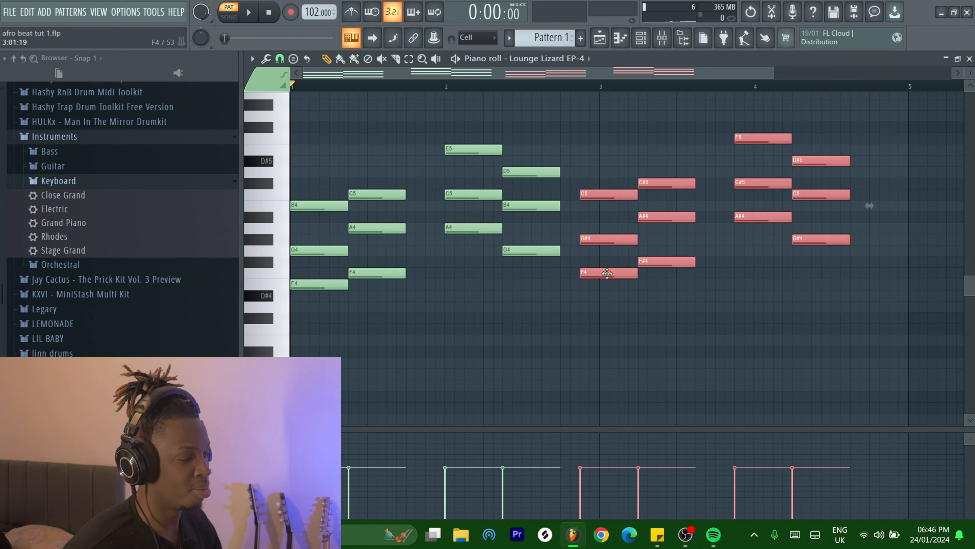
{"action": "scroll", "coordinate": [810, 277], "scroll_direction": "up", "scroll_amount": 2}
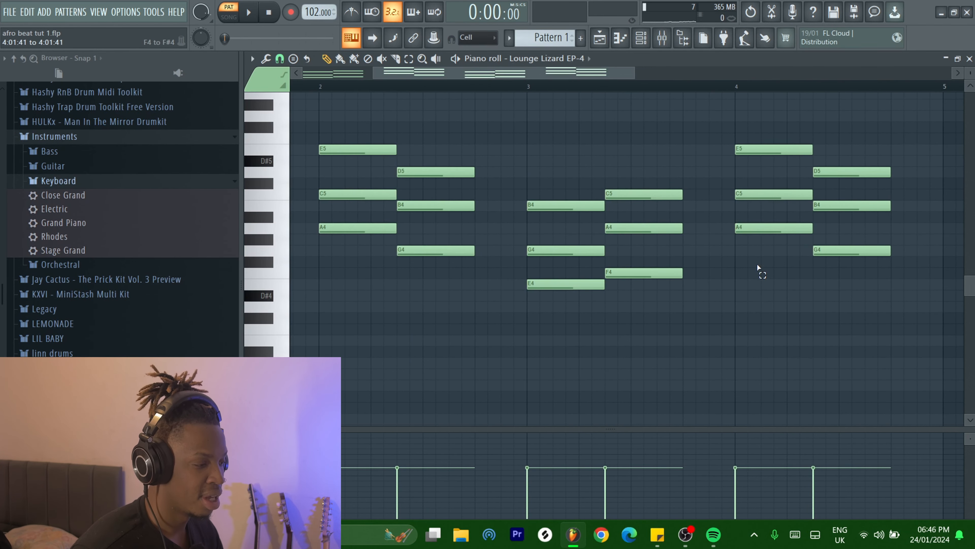
- Change the first chord of bar 4 to C5, E5 and G5, and play the progression through
{"action": "left_click", "coordinate": [756, 193]}
{"action": "left_click_drag", "start_coordinate": [756, 192], "coordinate": [756, 182]}
{"action": "left_click", "coordinate": [764, 227]}
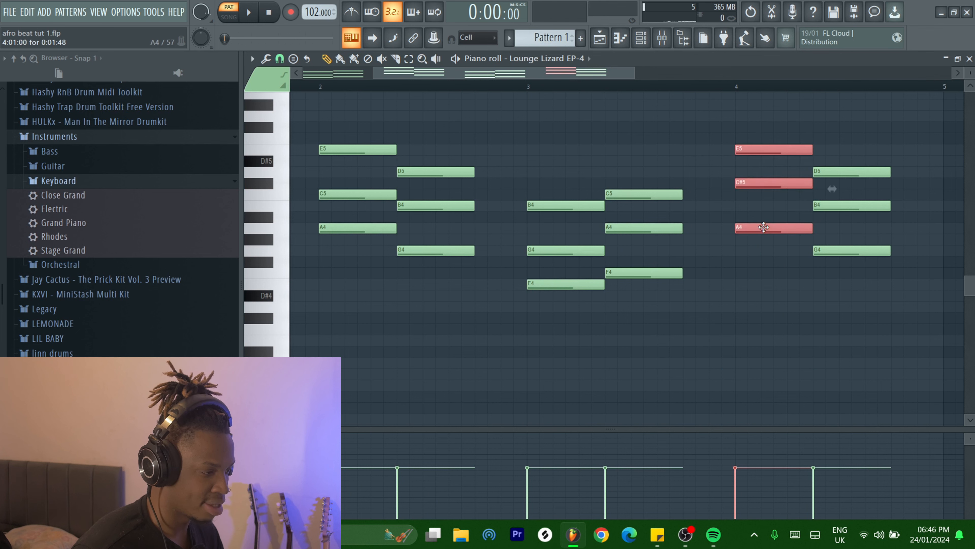
{"action": "left_click_drag", "start_coordinate": [763, 233], "coordinate": [764, 192]}
{"action": "key", "text": "space"}
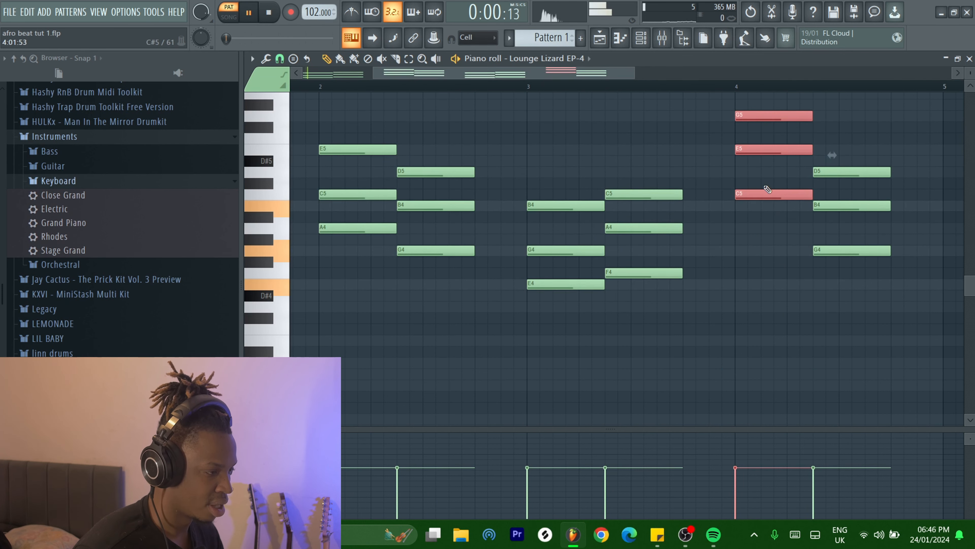
{"action": "scroll", "coordinate": [730, 246], "scroll_direction": "down", "scroll_amount": 2}
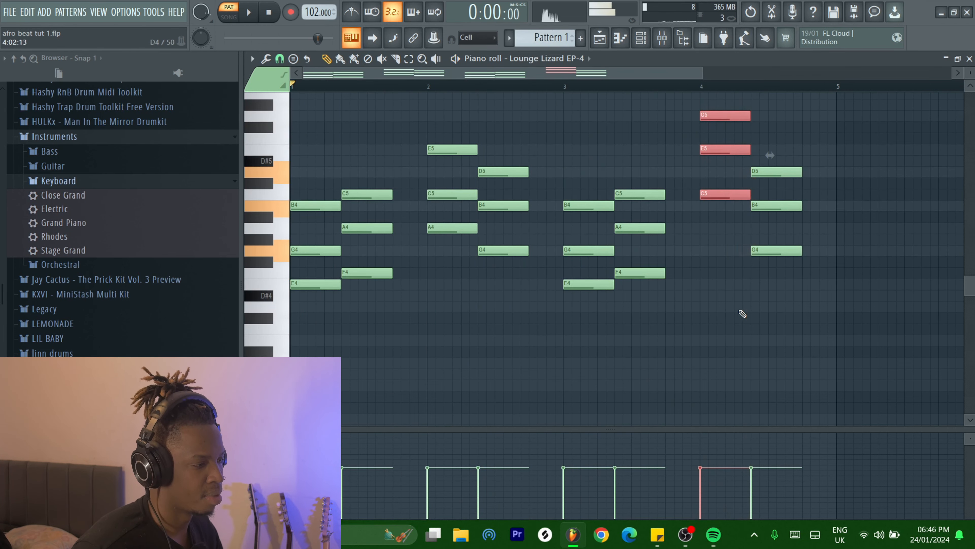
{"action": "key", "text": "space"}
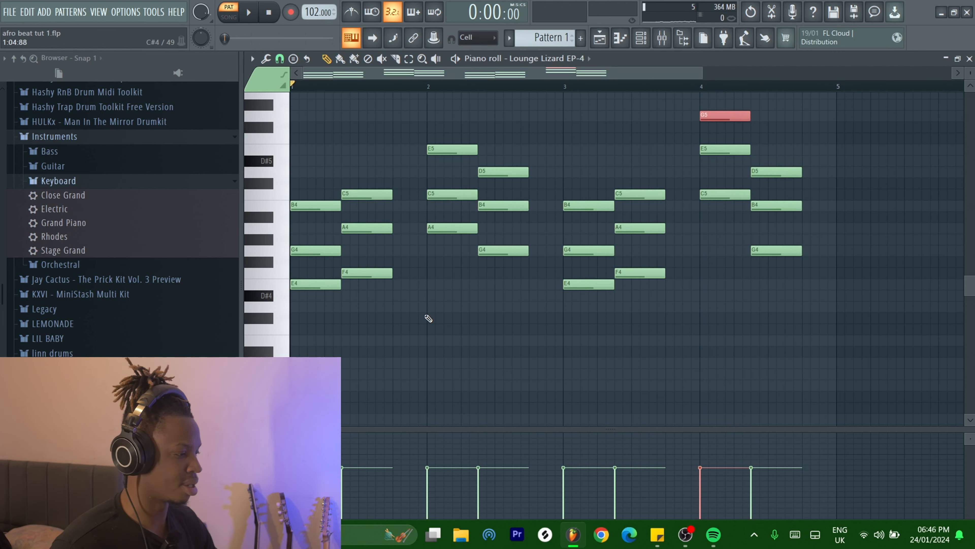
- Add a D5 note on top of the opening chord in bar 1
{"action": "left_click", "coordinate": [427, 316], "text": "ctrl"}
{"action": "left_click", "coordinate": [727, 115]}
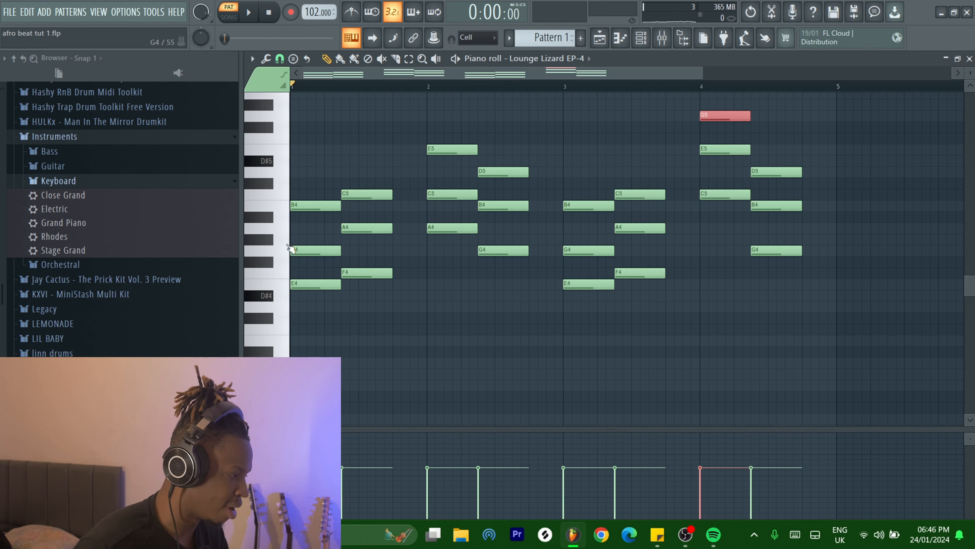
{"action": "left_click", "coordinate": [317, 173]}
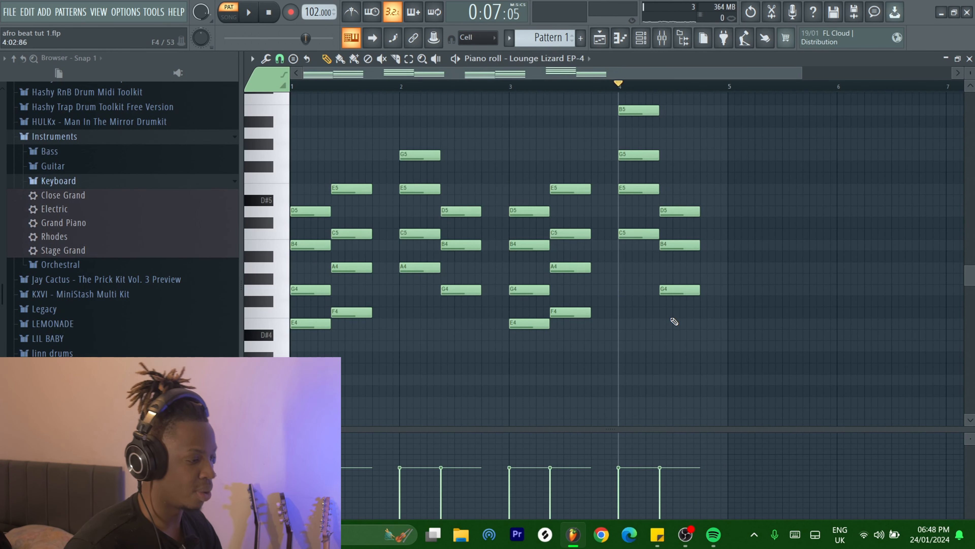
- Select the lowest note of every chord and move these notes down one octave
{"action": "left_click_drag", "start_coordinate": [726, 306], "coordinate": [656, 271]}
{"action": "left_click_drag", "start_coordinate": [642, 257], "coordinate": [641, 234]}
{"action": "left_click", "coordinate": [641, 325]}
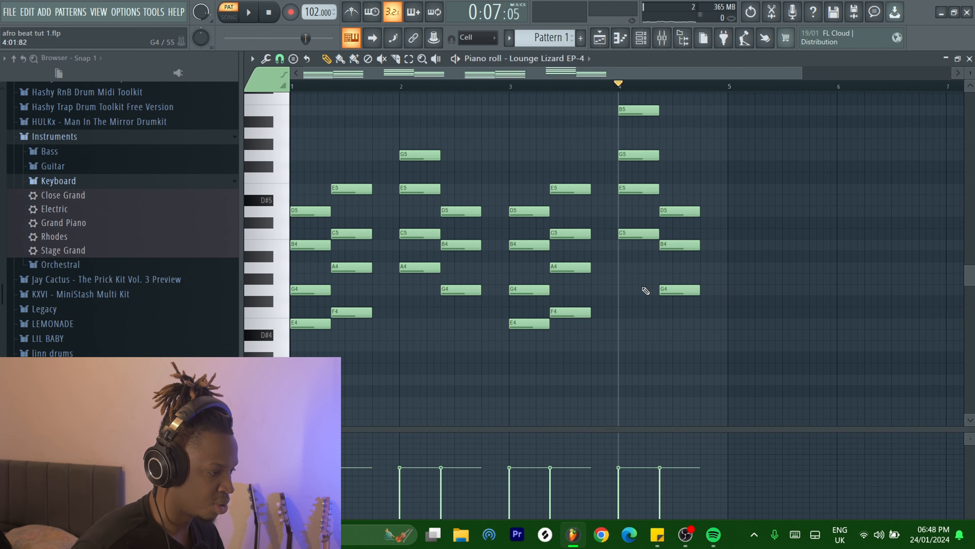
{"action": "left_click_drag", "start_coordinate": [709, 303], "coordinate": [689, 289]}
{"action": "left_click_drag", "start_coordinate": [657, 252], "coordinate": [647, 239]}
{"action": "left_click_drag", "start_coordinate": [612, 340], "coordinate": [576, 309]}
{"action": "left_click_drag", "start_coordinate": [540, 338], "coordinate": [529, 324]}
{"action": "left_click_drag", "start_coordinate": [467, 304], "coordinate": [418, 268]}
{"action": "left_click_drag", "start_coordinate": [387, 327], "coordinate": [314, 323]}
{"action": "key", "text": "ctrl+Down"}
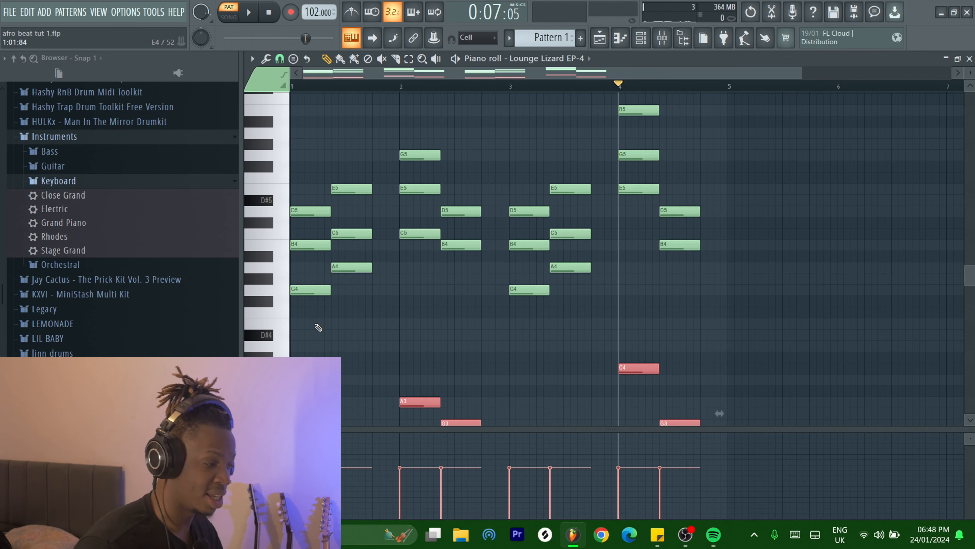
{"action": "left_click", "coordinate": [374, 332], "text": "ctrl"}
{"action": "left_click_drag", "start_coordinate": [282, 186], "coordinate": [301, 213]}
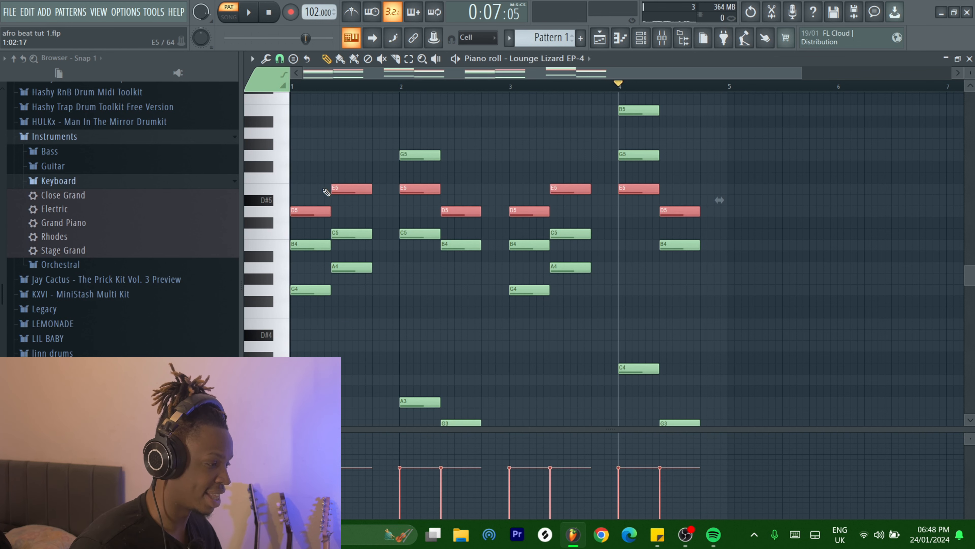
{"action": "left_click", "coordinate": [333, 186], "text": "ctrl"}
{"action": "left_click", "coordinate": [345, 174], "text": "ctrl"}
- Select the highest note of every chord, move these notes down one octave and clear the selection
{"action": "left_click_drag", "start_coordinate": [306, 150], "coordinate": [306, 220]}
{"action": "left_click_drag", "start_coordinate": [350, 163], "coordinate": [352, 189]}
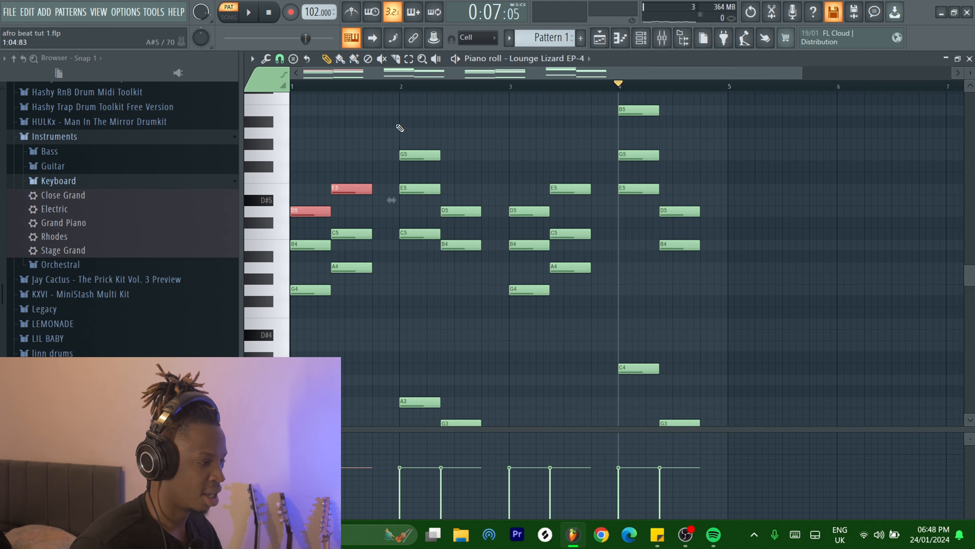
{"action": "left_click_drag", "start_coordinate": [423, 104], "coordinate": [424, 155]}
{"action": "left_click_drag", "start_coordinate": [465, 195], "coordinate": [467, 217]}
{"action": "left_click_drag", "start_coordinate": [527, 195], "coordinate": [528, 218]}
{"action": "left_click_drag", "start_coordinate": [565, 174], "coordinate": [565, 194]}
{"action": "left_click_drag", "start_coordinate": [643, 99], "coordinate": [655, 131]}
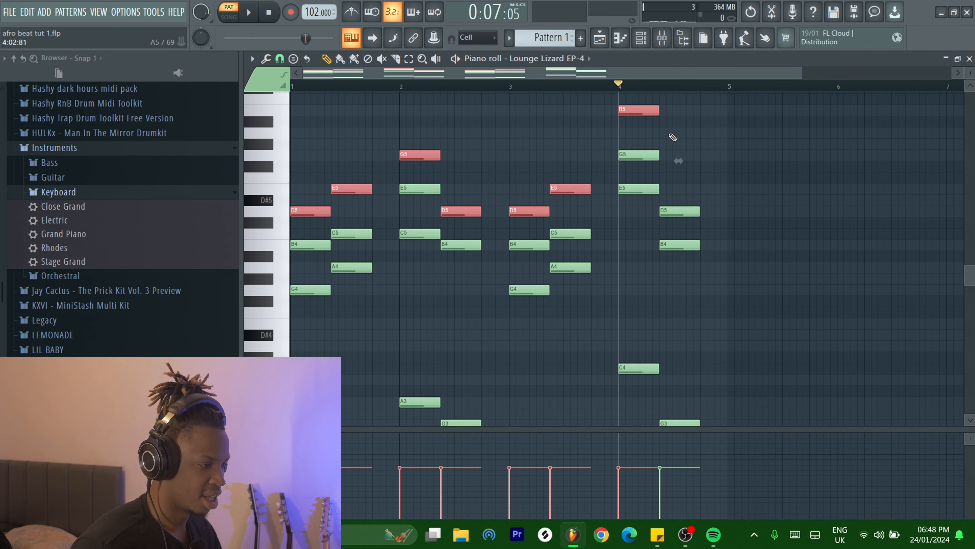
{"action": "key", "text": "ctrl+Down"}
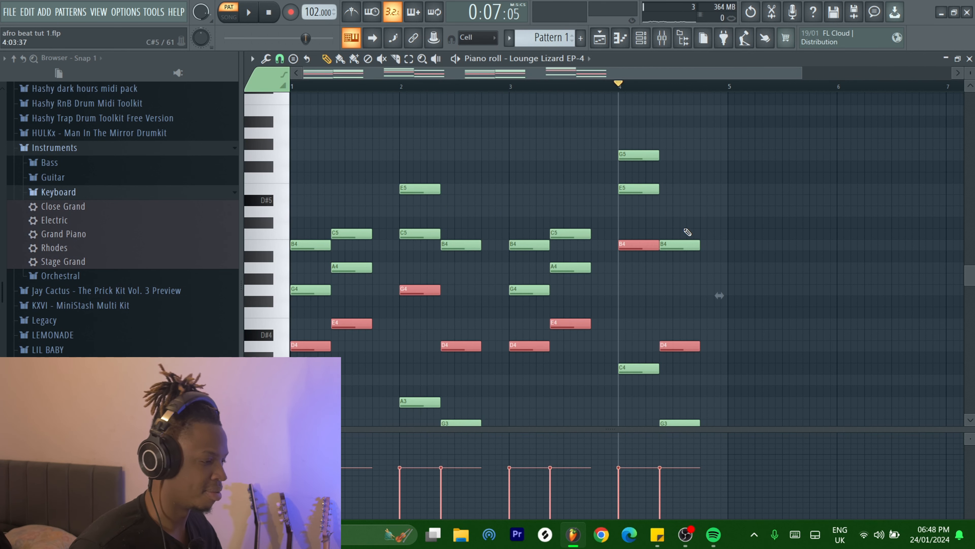
{"action": "left_click", "coordinate": [882, 310], "text": "ctrl"}
- Move all chord notes up one octave and listen to the progression
{"action": "scroll", "coordinate": [883, 311], "scroll_direction": "down", "scroll_amount": 5}
{"action": "scroll", "coordinate": [885, 313], "scroll_direction": "up", "scroll_amount": 5}
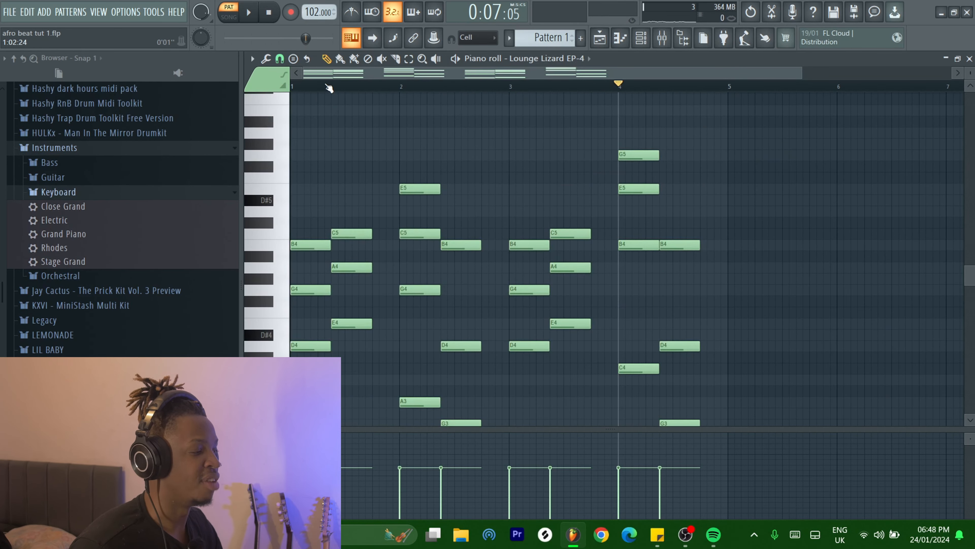
{"action": "key", "text": "space"}
{"action": "key", "text": "space"}
{"action": "key", "text": "ctrl+Up"}
{"action": "key", "text": "space"}
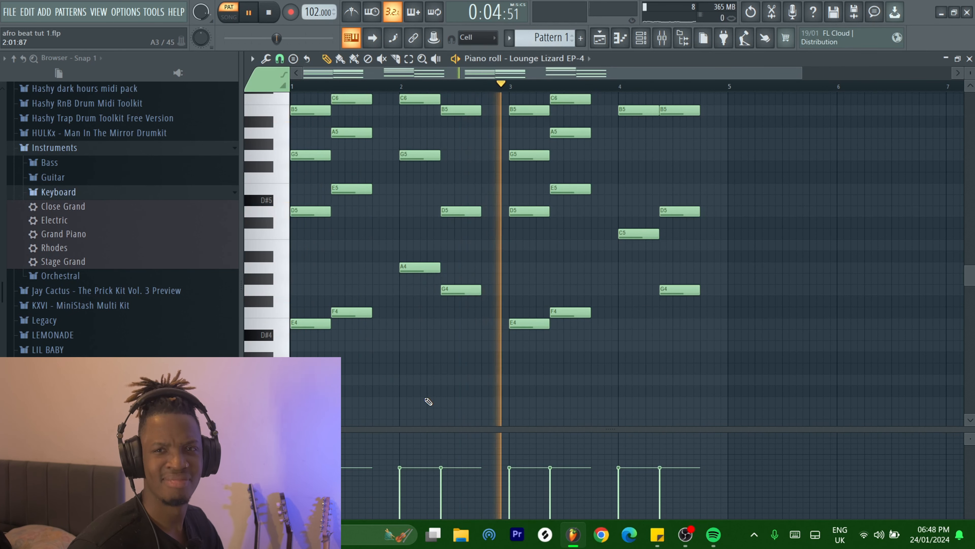
{"action": "key", "text": "space"}
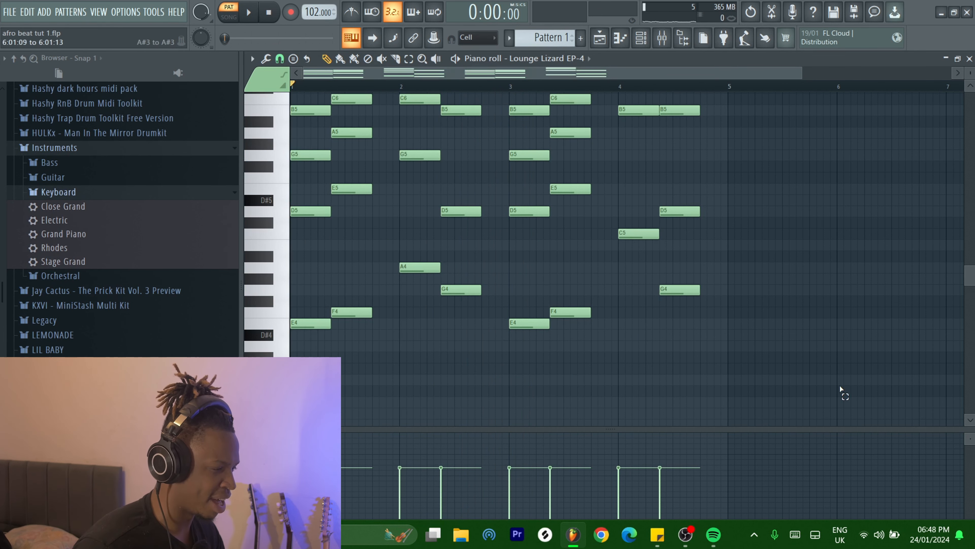
- Select the lowest note of every chord and reduce the velocity of these notes
{"action": "left_click_drag", "start_coordinate": [842, 394], "coordinate": [292, 265], "text": "ctrl"}
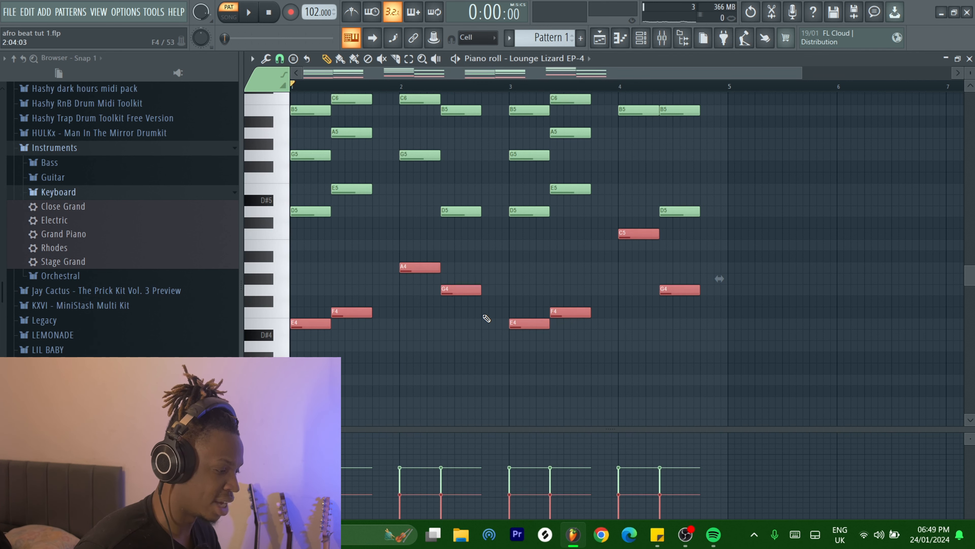
{"action": "left_click", "coordinate": [252, 58]}
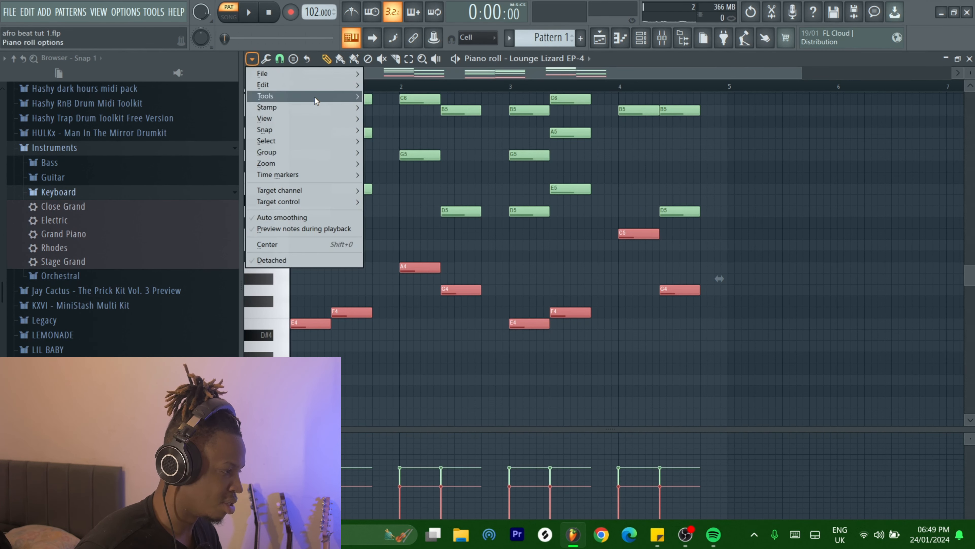
{"action": "mouse_move", "coordinate": [322, 96]}
{"action": "left_click", "coordinate": [750, 340]}
{"action": "key", "text": "ctrl+a"}
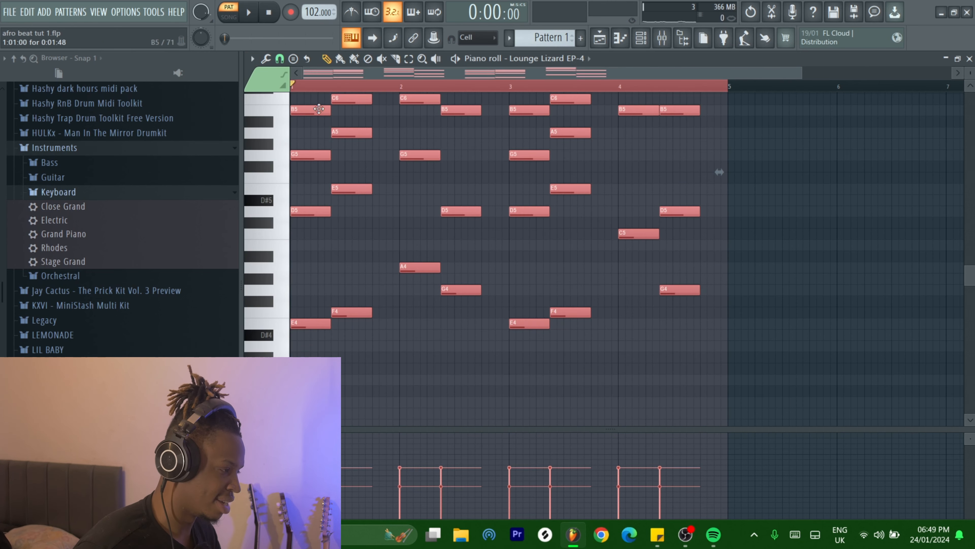
{"action": "left_click", "coordinate": [467, 96]}
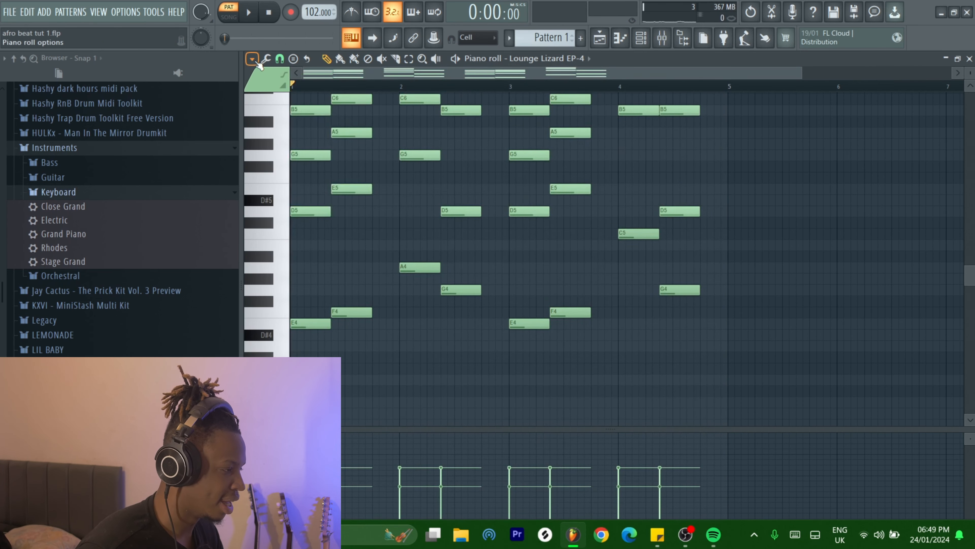
- Randomize the release levels of the chord notes and clear the note selection
{"action": "left_click", "coordinate": [252, 58]}
{"action": "mouse_move", "coordinate": [401, 82]}
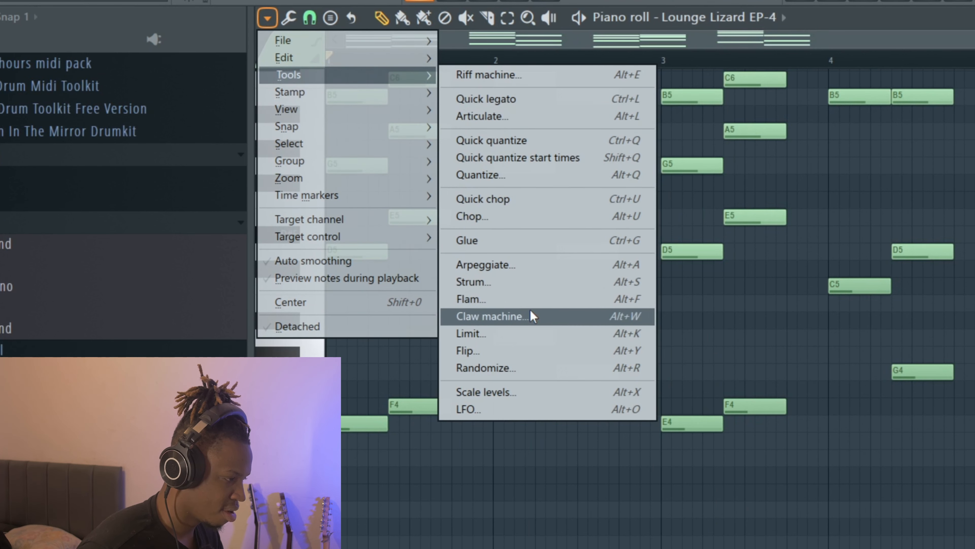
{"action": "left_click", "coordinate": [531, 369]}
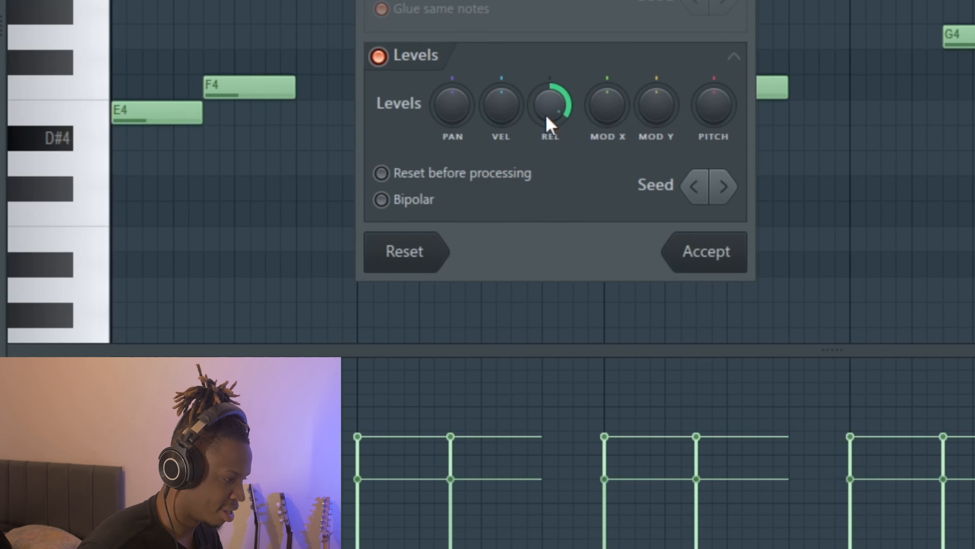
{"action": "left_click_drag", "start_coordinate": [547, 117], "coordinate": [547, 129]}
{"action": "left_click", "coordinate": [704, 260]}
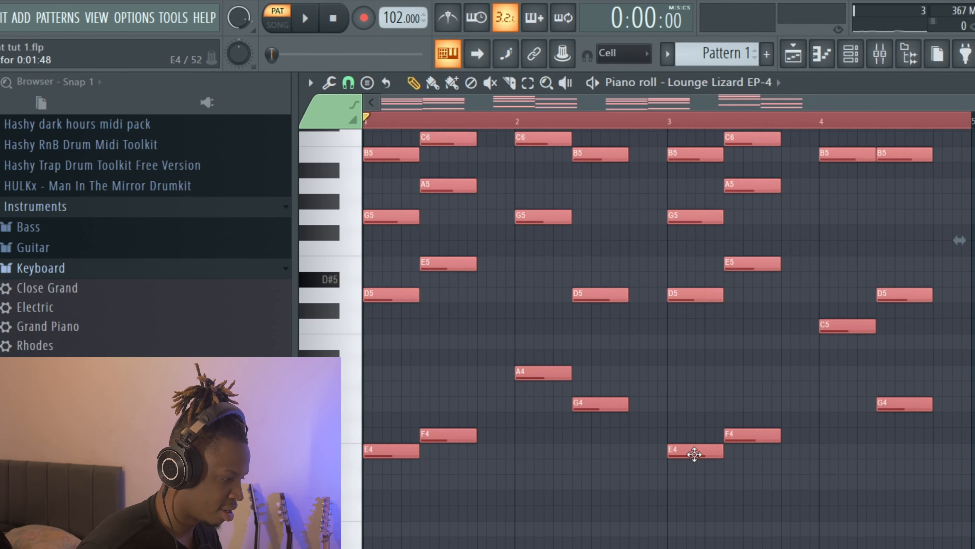
{"action": "left_click", "coordinate": [416, 124], "text": "ctrl"}
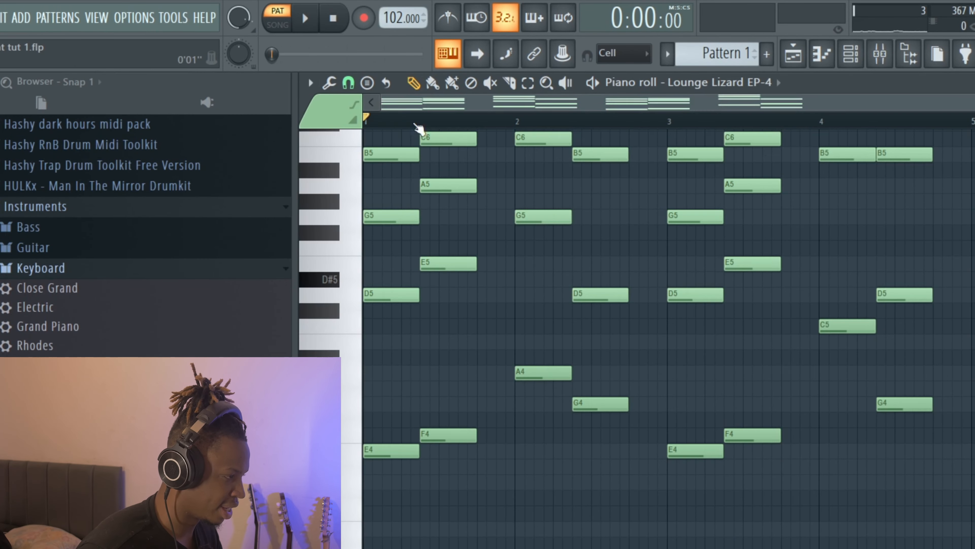
- Apply the Strum tool to the chord notes and listen to the progression
{"action": "left_click", "coordinate": [311, 82]}
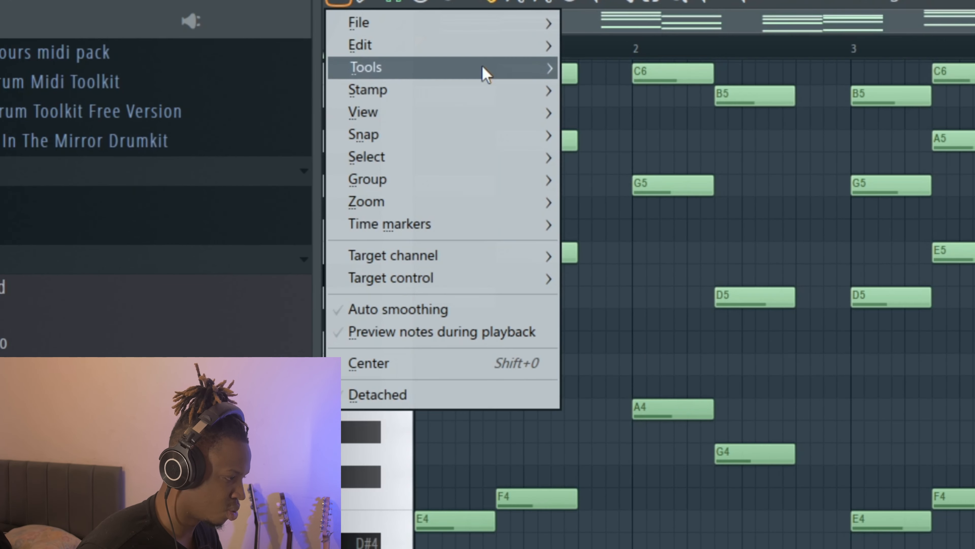
{"action": "mouse_move", "coordinate": [486, 73]}
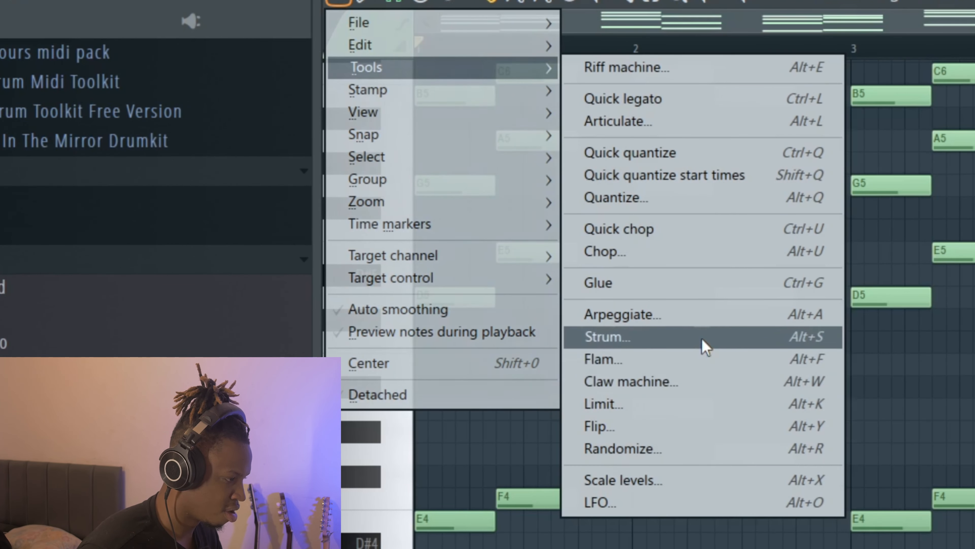
{"action": "left_click", "coordinate": [703, 339]}
{"action": "key", "text": "space"}
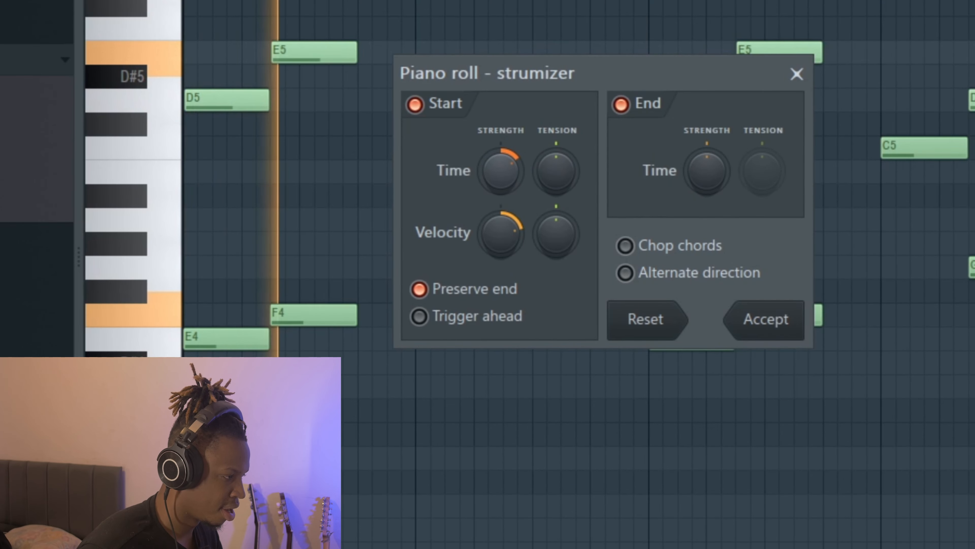
{"action": "left_click", "coordinate": [727, 317]}
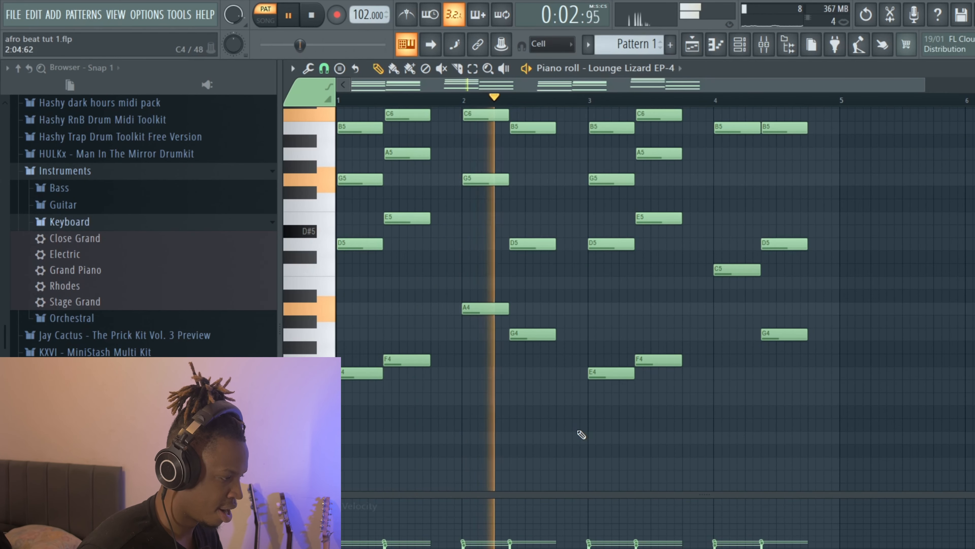
{"action": "key", "text": "space"}
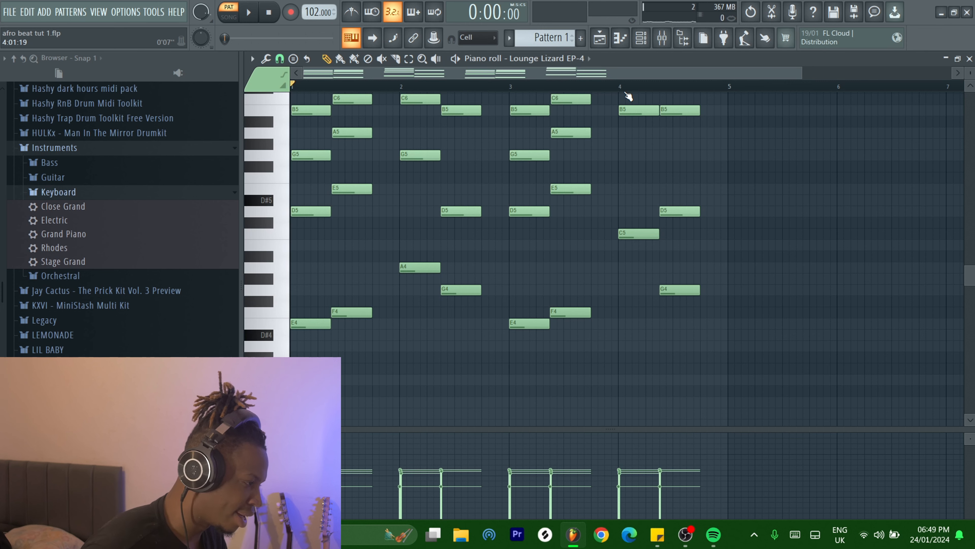
{"action": "scroll", "coordinate": [340, 256], "scroll_direction": "up", "scroll_amount": 2}
{"action": "scroll", "coordinate": [343, 255], "scroll_direction": "down", "scroll_amount": 2}
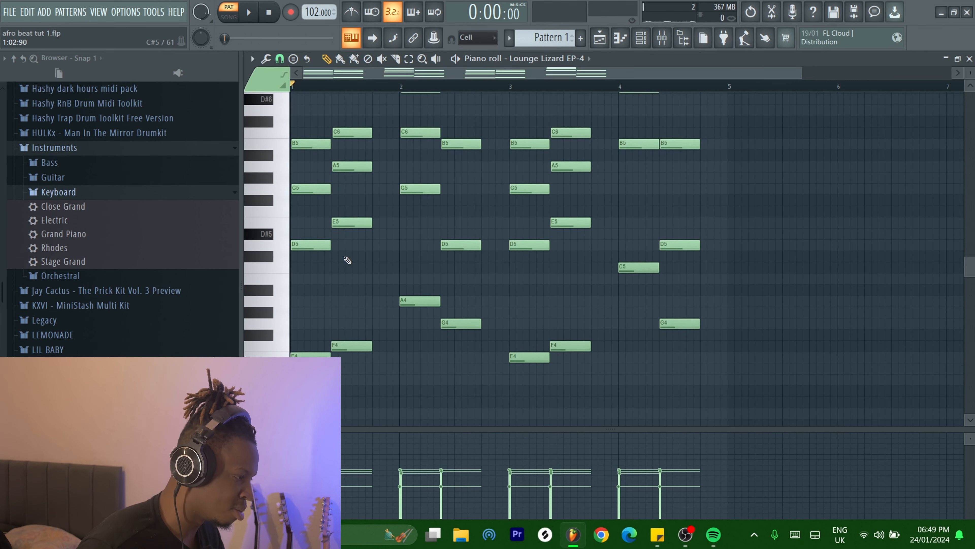
{"action": "scroll", "coordinate": [385, 201], "scroll_direction": "up", "scroll_amount": 4}
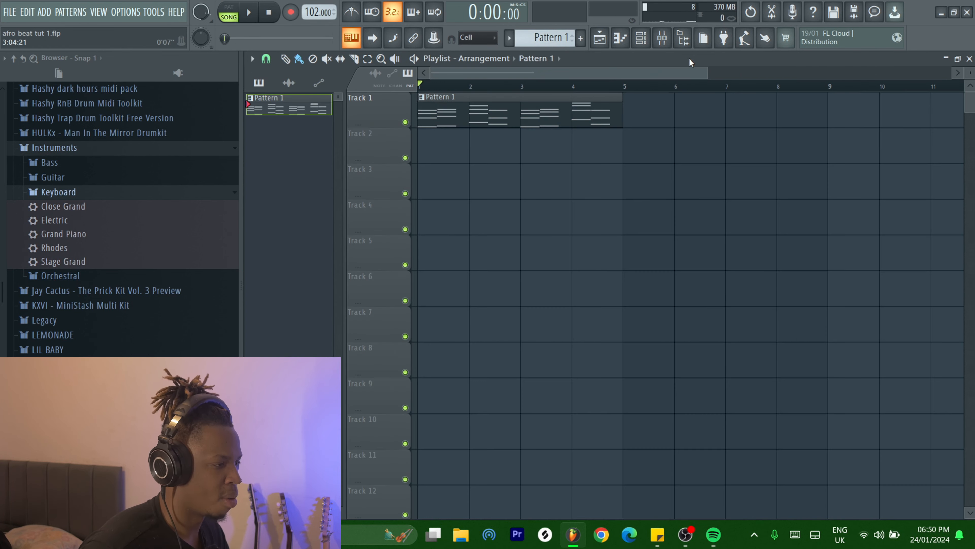
- Add an Xpand!2 channel and load the Med Soft Nylon String guitar sound in part A
{"action": "left_click", "coordinate": [640, 37]}
{"action": "left_click", "coordinate": [342, 171]}
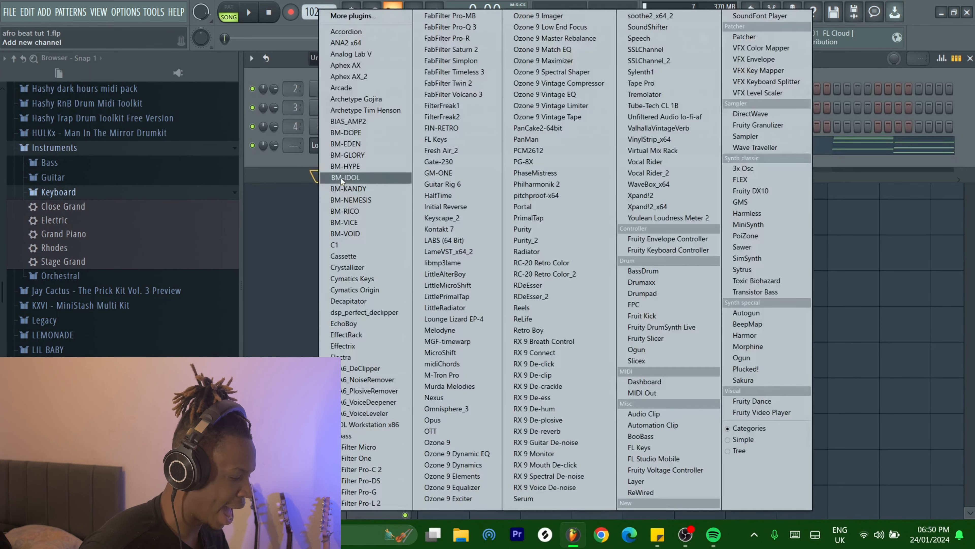
{"action": "left_click", "coordinate": [647, 206]}
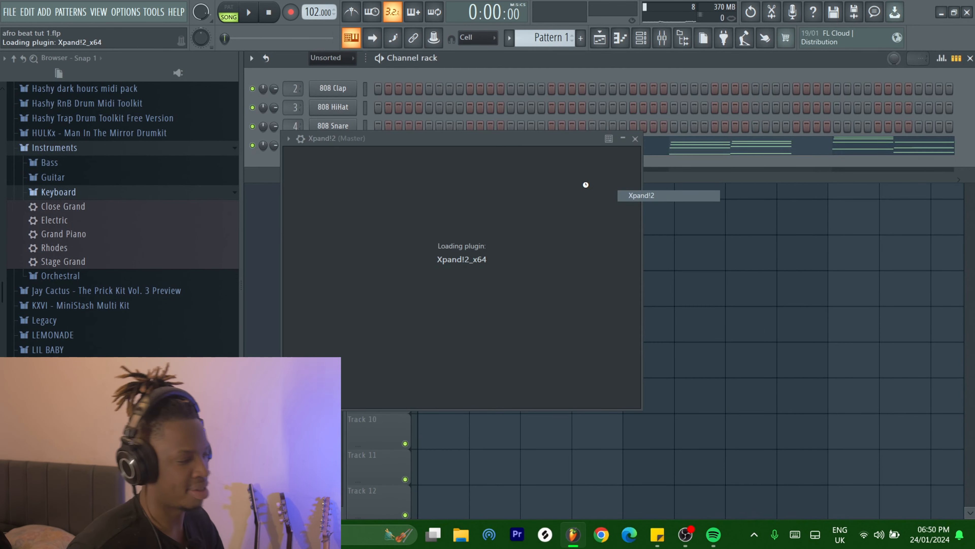
{"action": "left_click", "coordinate": [363, 230]}
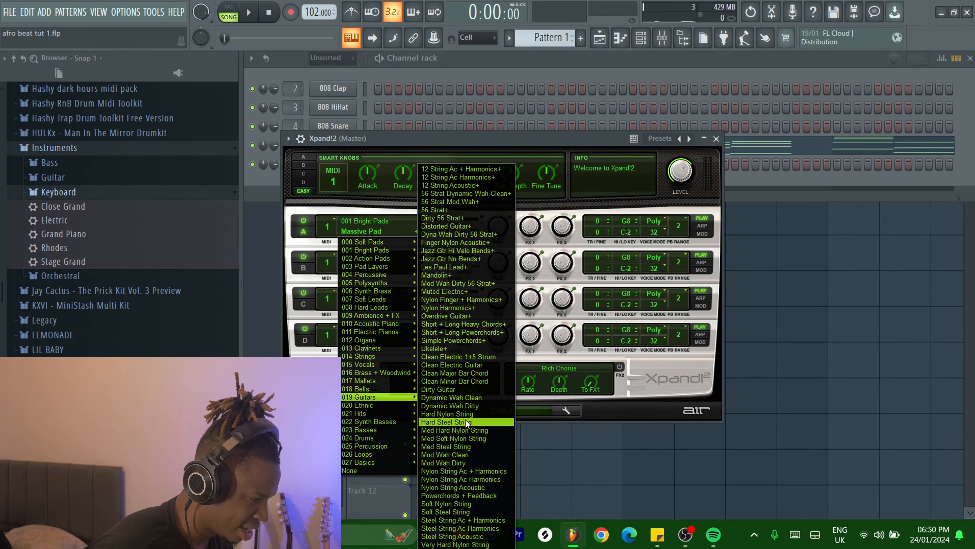
{"action": "left_click", "coordinate": [463, 438]}
{"action": "left_click", "coordinate": [436, 71]}
{"action": "right_click", "coordinate": [346, 166]}
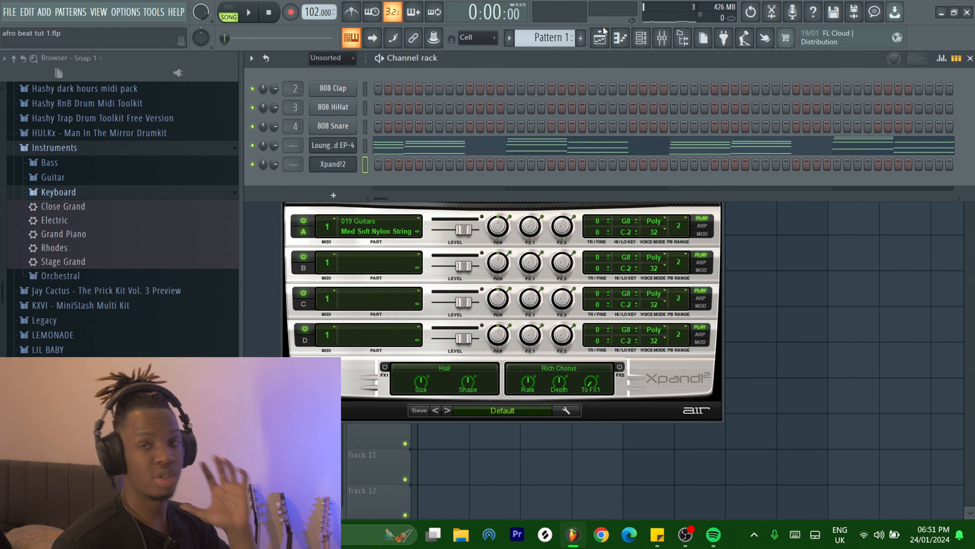
- Place the USF - Not Enough 94 BPM, EMajor guitar loop at the start of Track 2 and play the arrangement
{"action": "left_click", "coordinate": [600, 38]}
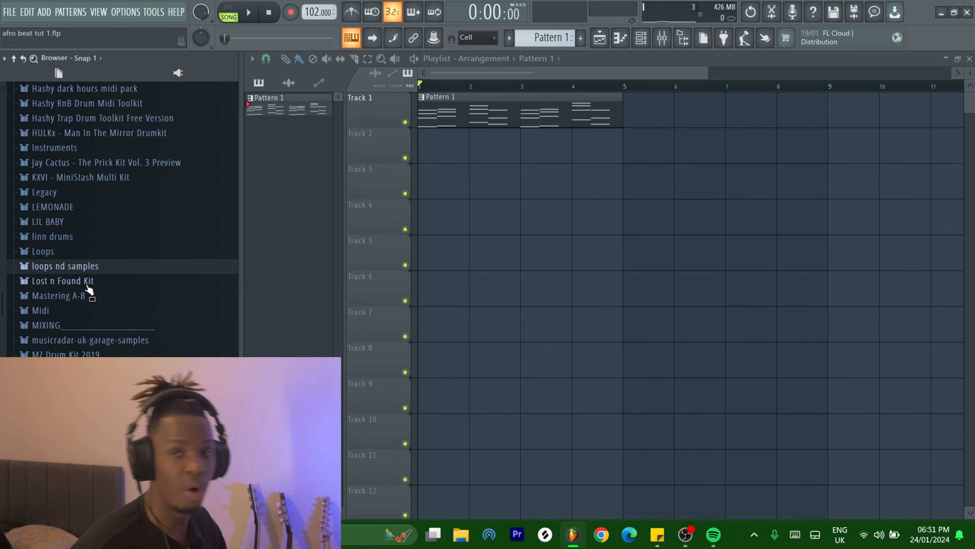
{"action": "left_click", "coordinate": [100, 284]}
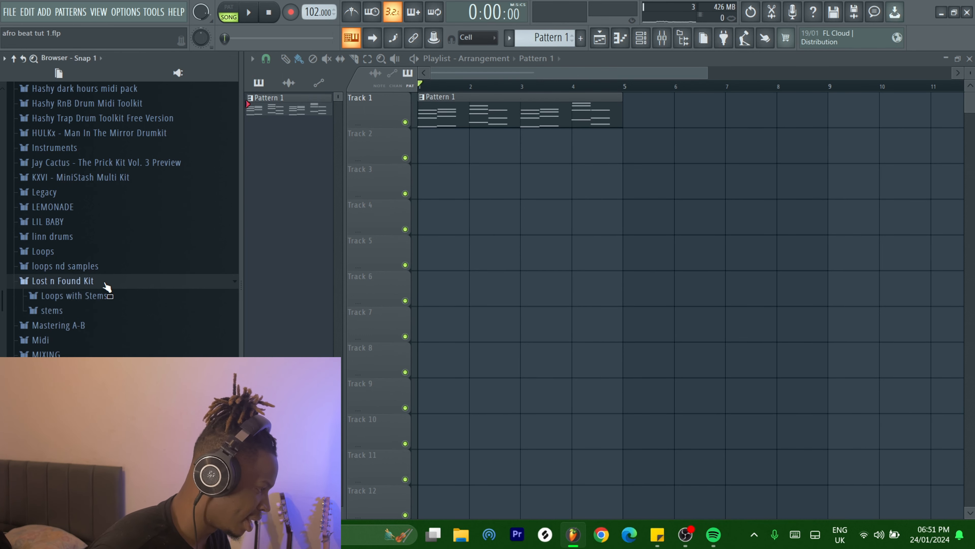
{"action": "left_click", "coordinate": [155, 314]}
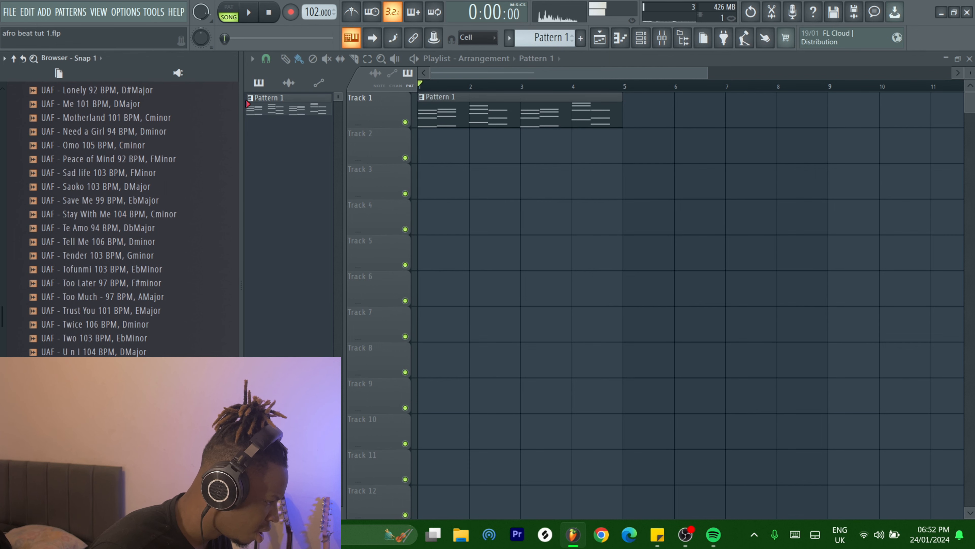
{"action": "left_click_drag", "start_coordinate": [96, 434], "coordinate": [439, 139]}
{"action": "key", "text": "space"}
{"action": "key", "text": "space"}
{"action": "scroll", "coordinate": [438, 139], "scroll_direction": "up", "scroll_amount": 5}
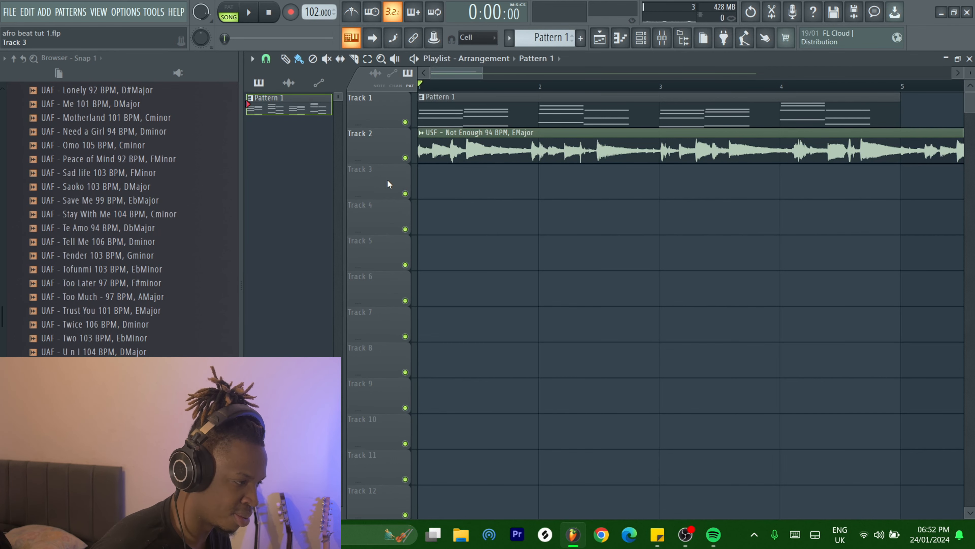
- Solo Track 2 and shift the pitch of its audio loop up by 200 cents
{"action": "left_click", "coordinate": [406, 158]}
{"action": "right_click", "coordinate": [405, 158]}
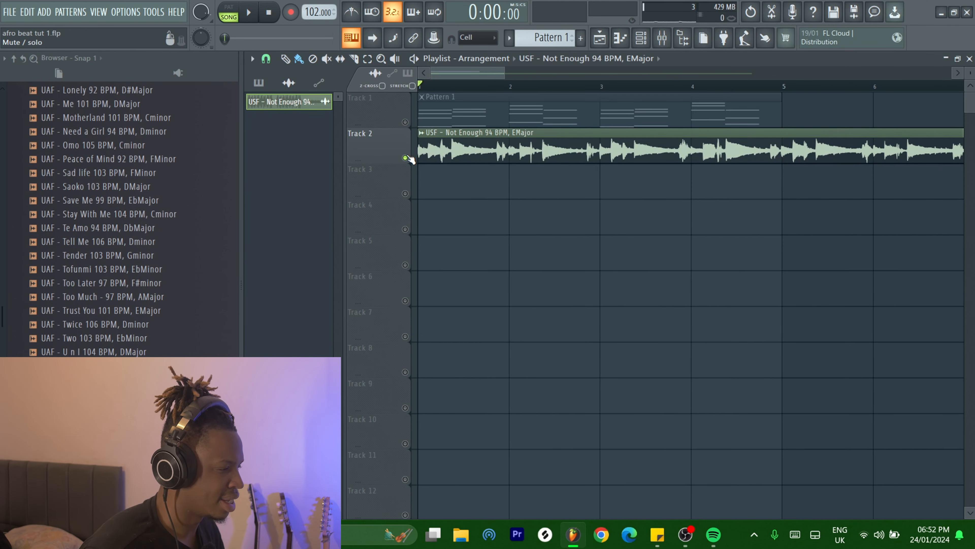
{"action": "double_click", "coordinate": [478, 149]}
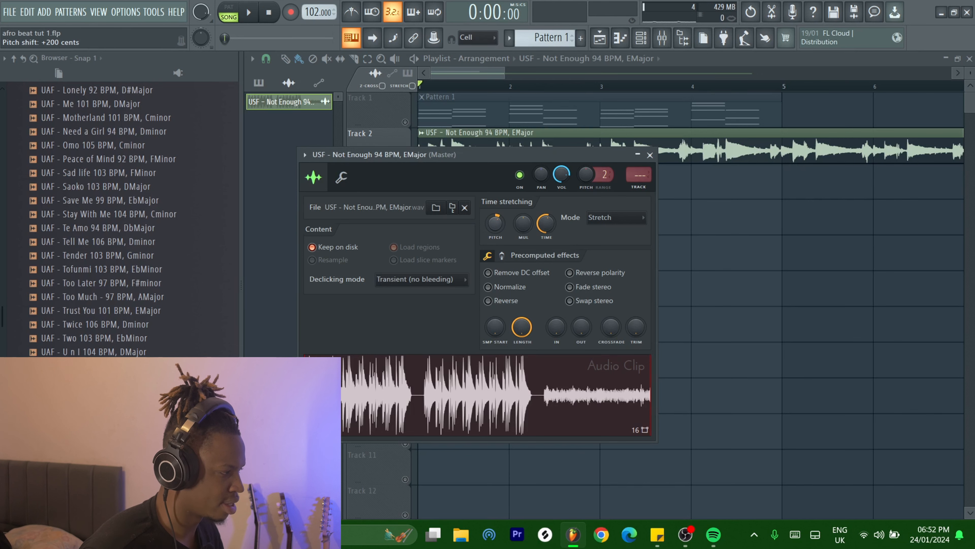
{"action": "key", "text": "Escape"}
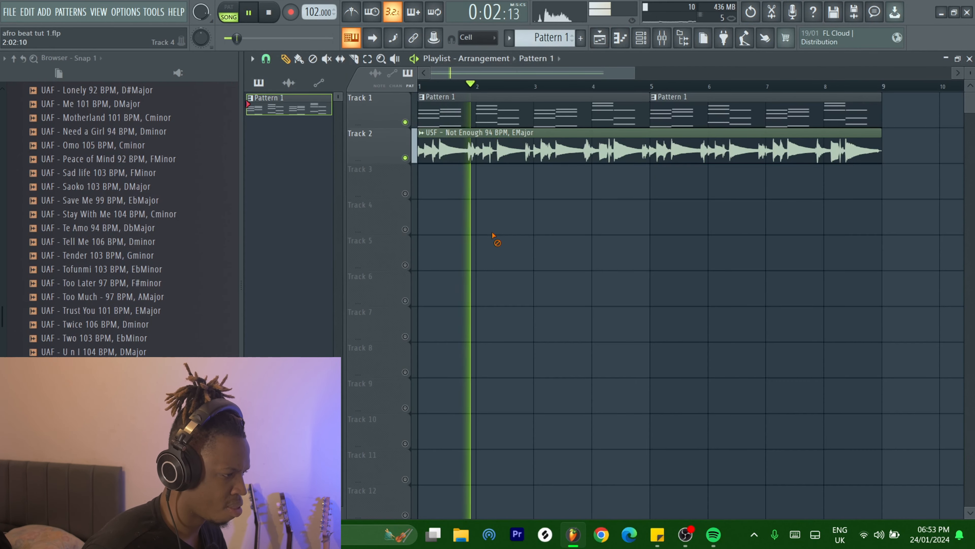
- Listen to the chords together with the audio loop, and mute all clips on Track 2
{"action": "right_click", "coordinate": [426, 170], "text": "ctrl"}
{"action": "left_click_drag", "start_coordinate": [970, 73], "coordinate": [970, 90]}
{"action": "scroll", "coordinate": [712, 248], "scroll_direction": "down", "scroll_amount": 2, "text": "ctrl"}
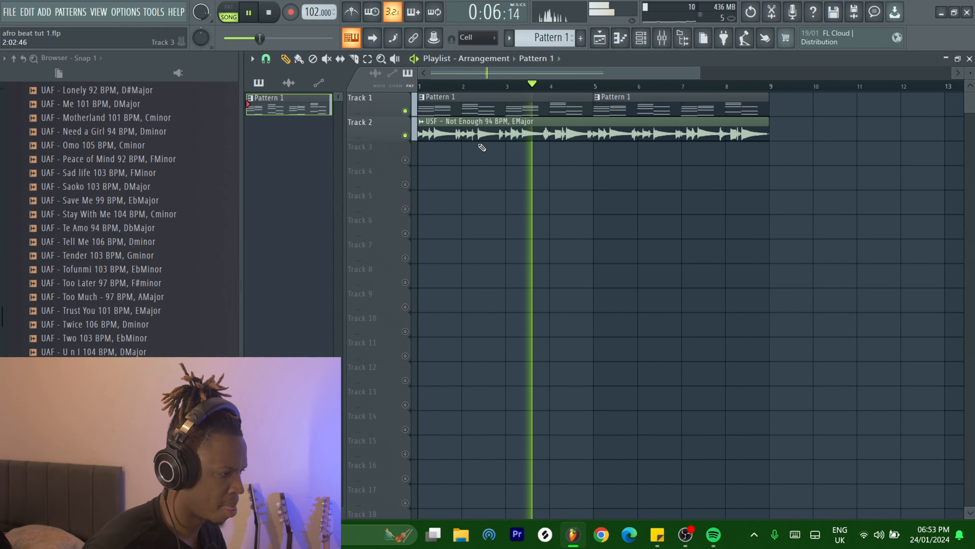
{"action": "key", "text": "space"}
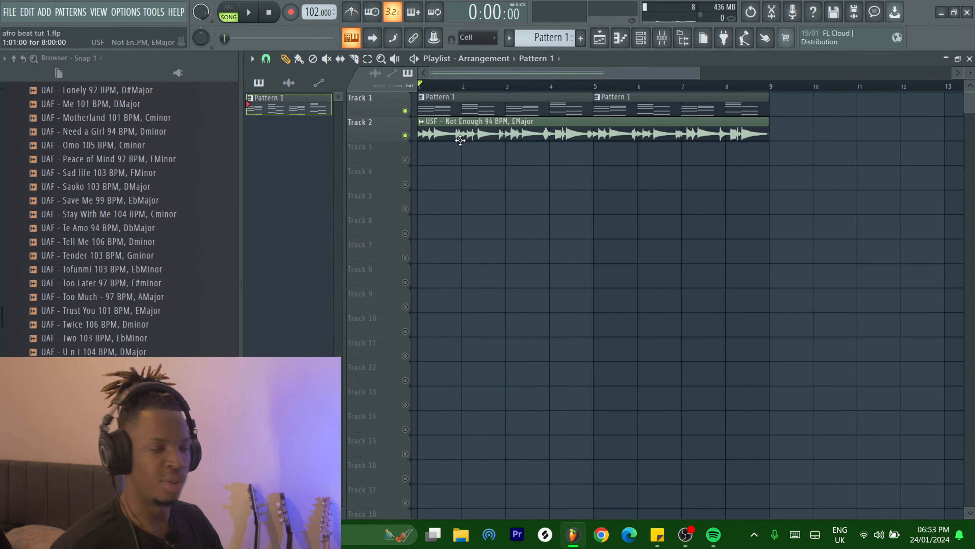
{"action": "left_click", "coordinate": [421, 121]}
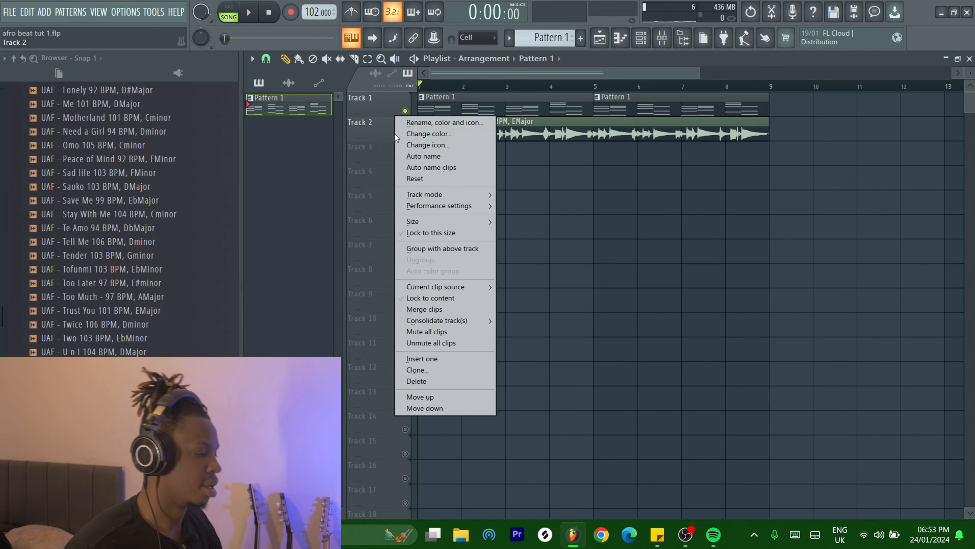
{"action": "left_click", "coordinate": [428, 331]}
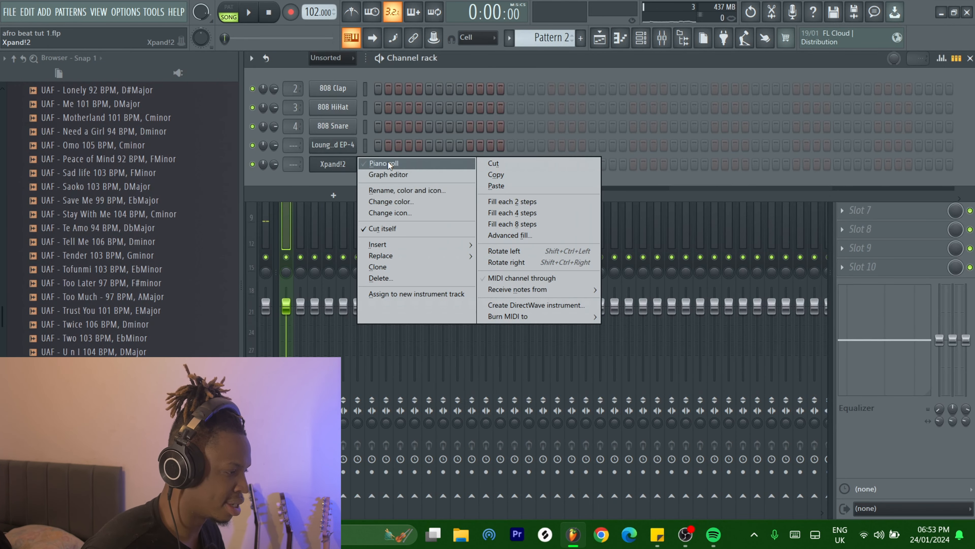
- Open the piano roll of the Xpand!2 channel and enter A#4 and C#5 as the first melody notes in bar 1
{"action": "left_click", "coordinate": [385, 163]}
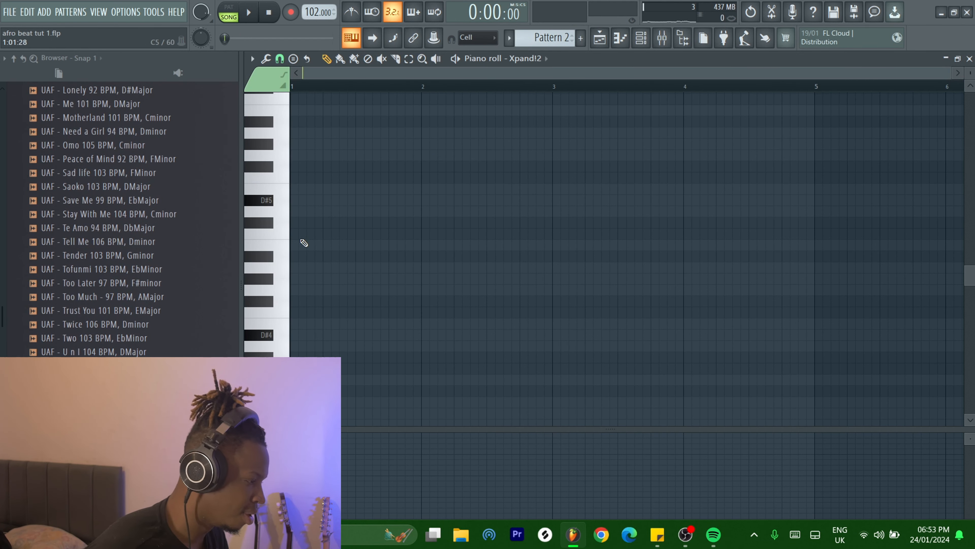
{"action": "left_click", "coordinate": [306, 245]}
{"action": "right_click", "coordinate": [303, 245]}
{"action": "left_click", "coordinate": [303, 222]}
{"action": "left_click_drag", "start_coordinate": [304, 222], "coordinate": [301, 233]}
{"action": "left_click", "coordinate": [291, 200]}
{"action": "left_click_drag", "start_coordinate": [290, 199], "coordinate": [290, 188]}
{"action": "left_click", "coordinate": [292, 155]}
{"action": "left_click", "coordinate": [306, 190]}
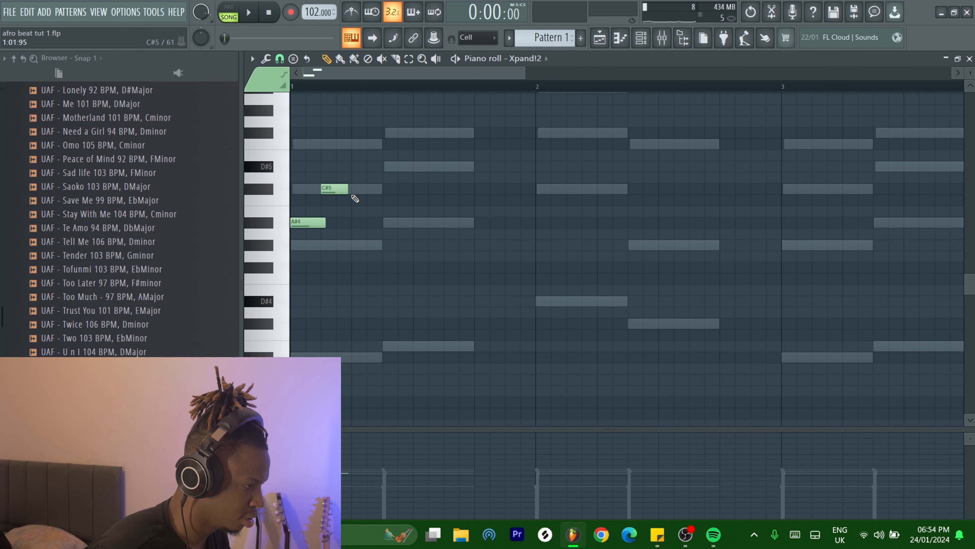
- Add B4 and D#5 to the bar 1 melody and lengthen D#5 to the end of the second chord
{"action": "left_click", "coordinate": [357, 210]}
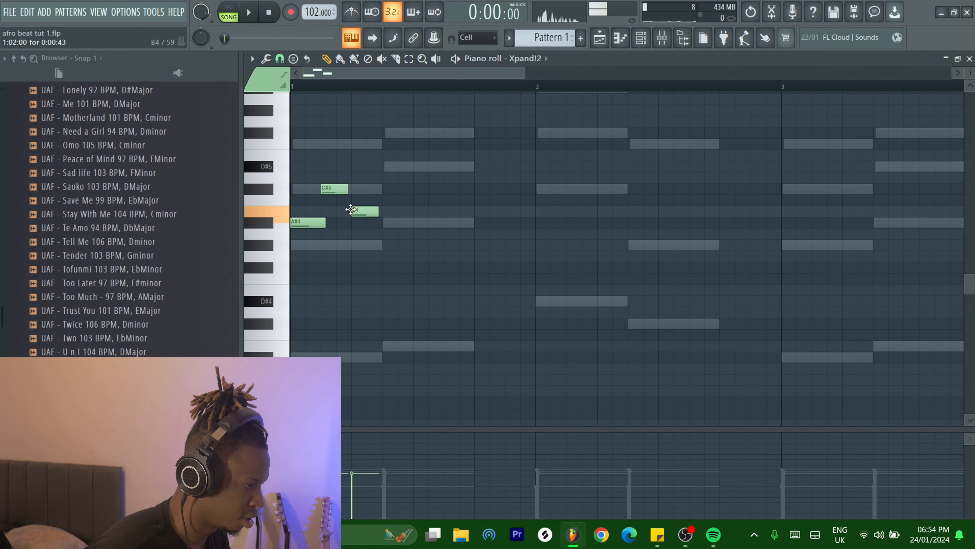
{"action": "left_click", "coordinate": [387, 165]}
{"action": "key", "text": "space"}
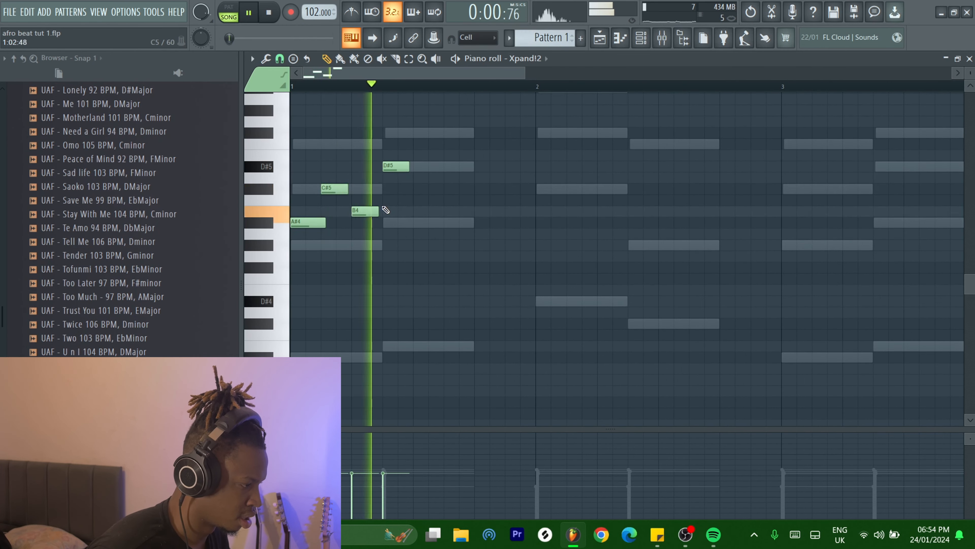
{"action": "key", "text": "space"}
{"action": "left_click_drag", "start_coordinate": [406, 166], "coordinate": [475, 168]}
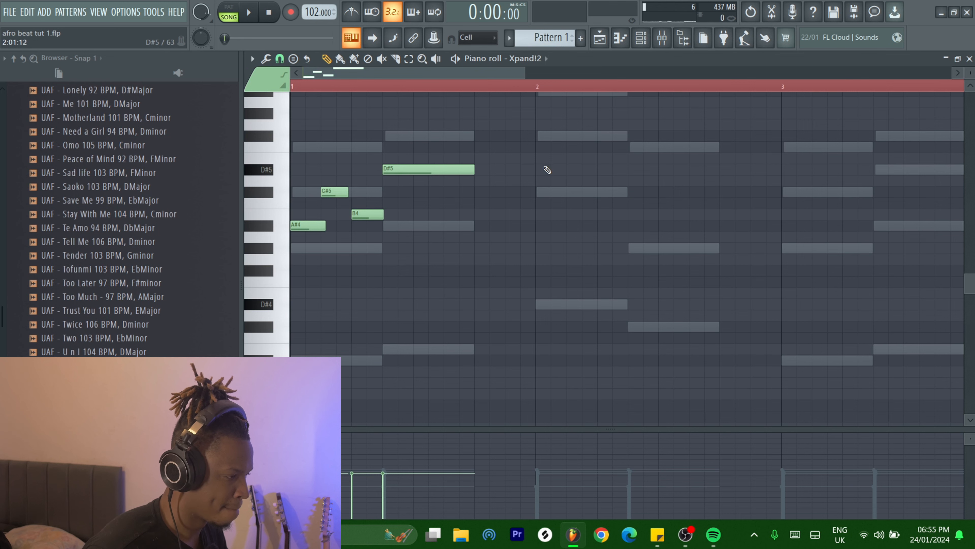
- Enter the short melody notes D#5, F#5, C#5 and F5 in bar 2 and check them with playback
{"action": "left_click", "coordinate": [547, 169]}
{"action": "left_click", "coordinate": [582, 136]}
{"action": "left_click_drag", "start_coordinate": [569, 138], "coordinate": [569, 138]}
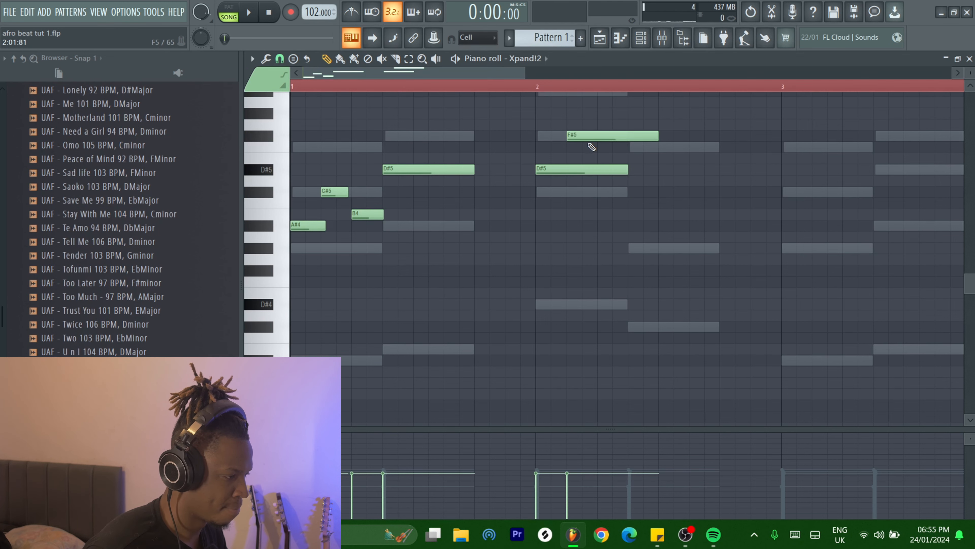
{"action": "key", "text": "space"}
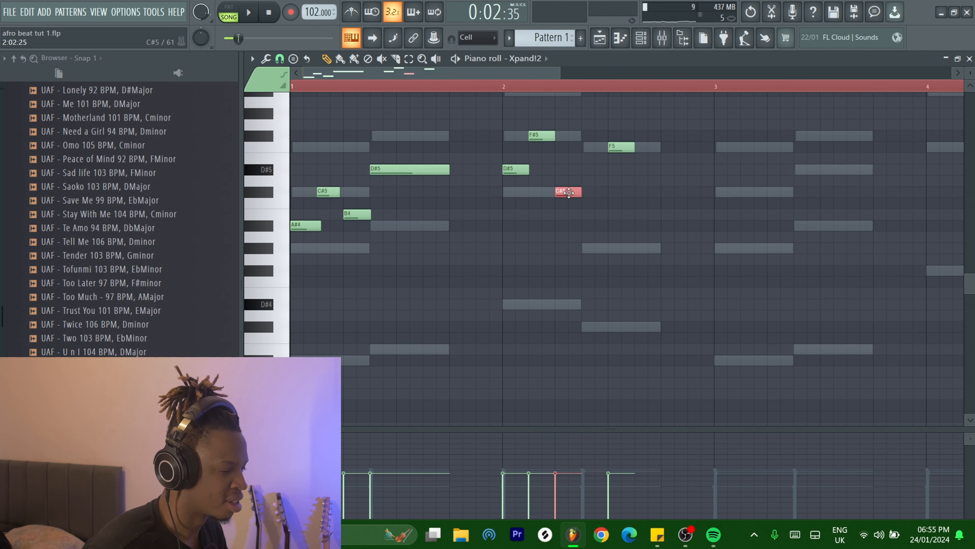
{"action": "key", "text": "space"}
{"action": "left_click", "coordinate": [588, 147]}
{"action": "key", "text": "space"}
{"action": "scroll", "coordinate": [575, 184], "scroll_direction": "down", "scroll_amount": 3}
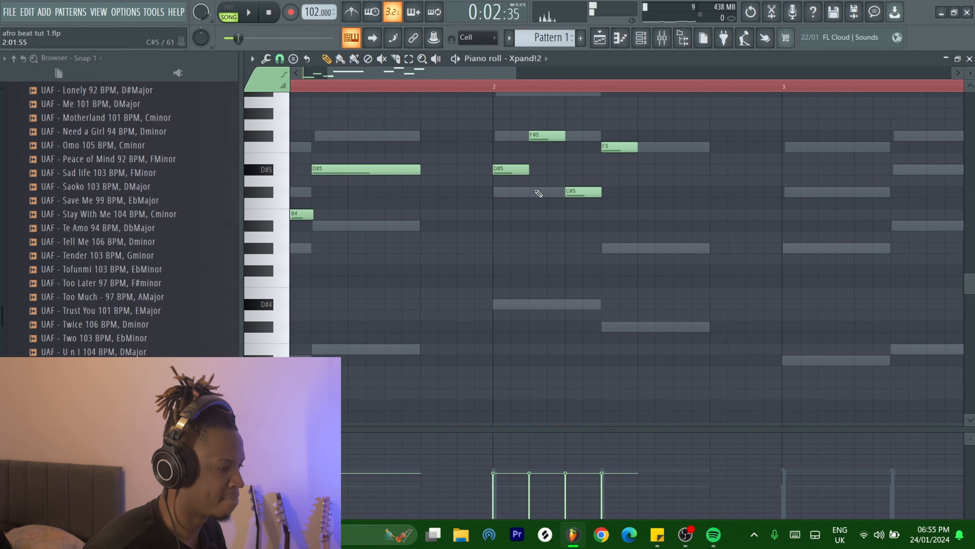
- Duplicate the two-bar melody into bars 3 and 4
{"action": "key", "text": "ctrl+a"}
{"action": "left_click_drag", "start_coordinate": [293, 225], "coordinate": [542, 230]}
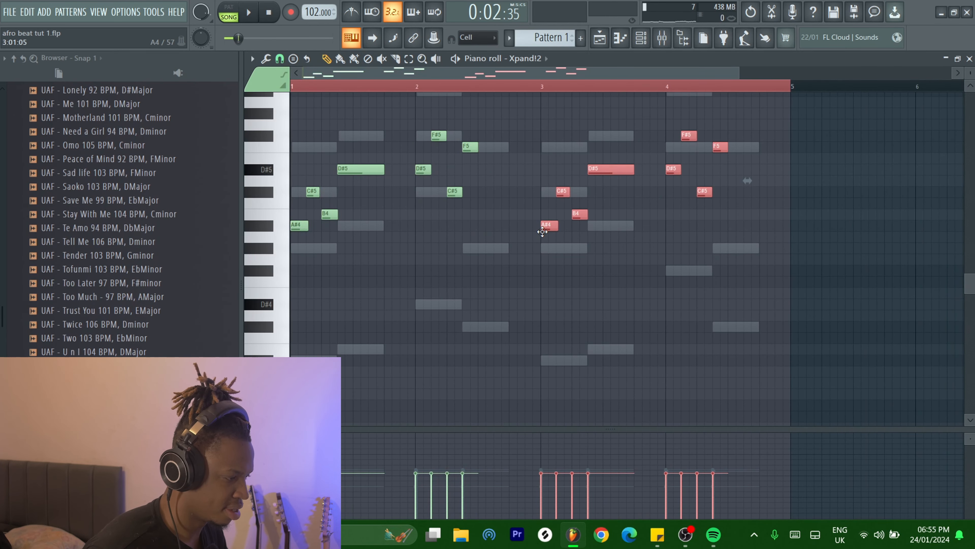
- Clone the guitar 1 channel to get a second Xpand!2 nylon guitar
{"action": "key", "text": "ctrl+d"}
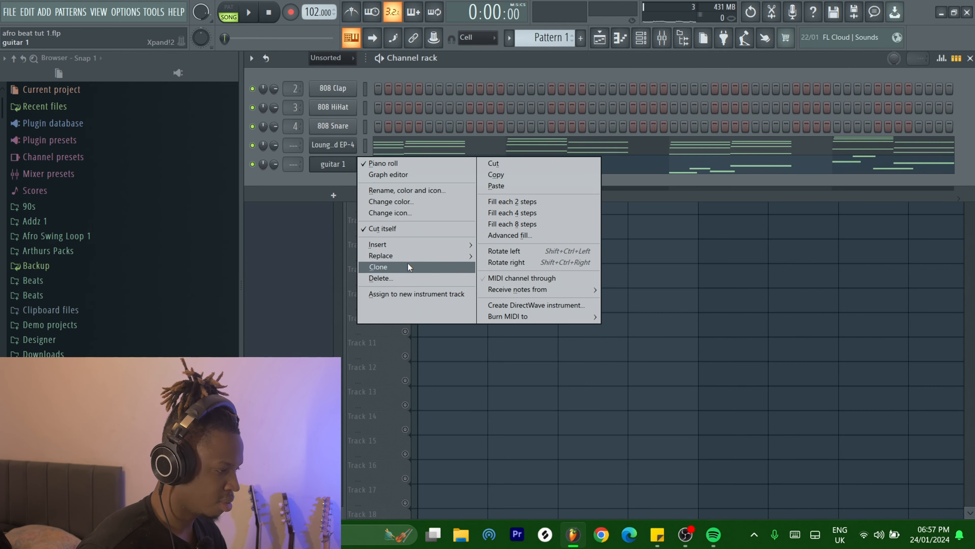
{"action": "left_click", "coordinate": [407, 266]}
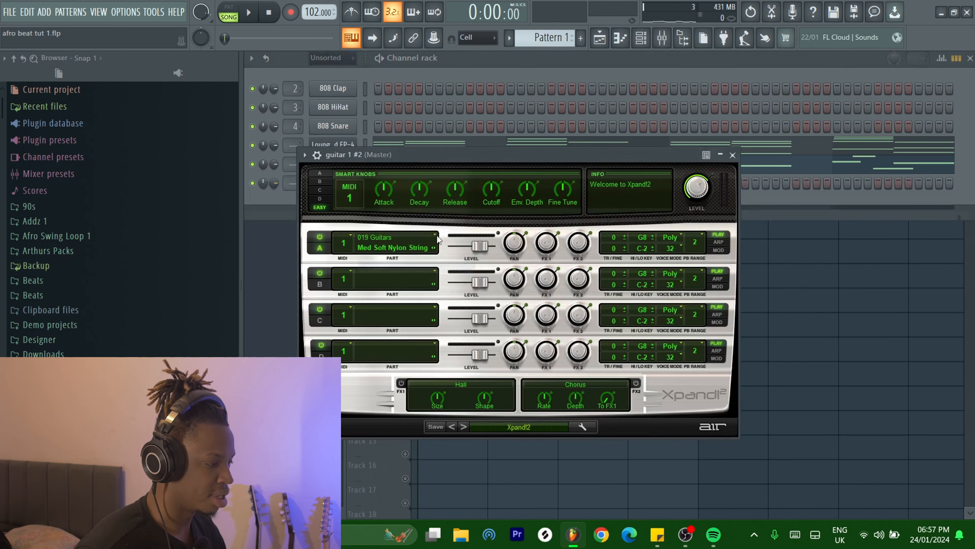
{"action": "left_click", "coordinate": [285, 202]}
{"action": "right_click", "coordinate": [361, 187]}
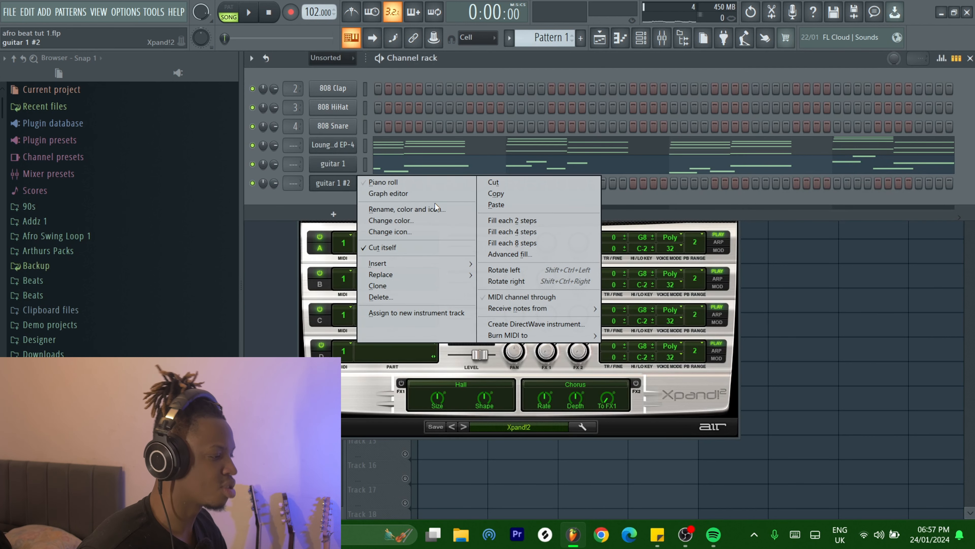
{"action": "left_click", "coordinate": [435, 203]}
{"action": "key", "text": "Return"}
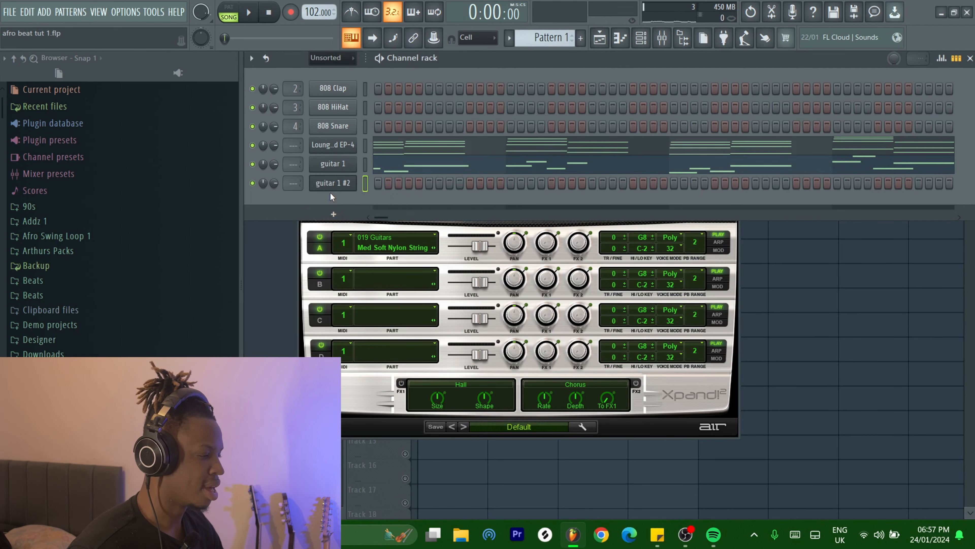
- Copy the Lounge Lizard EP-4 chord notes into the guitar 1 #2 channel, play them and inspect them in the piano roll
{"action": "right_click", "coordinate": [336, 142]}
{"action": "key", "text": "Escape"}
{"action": "right_click", "coordinate": [361, 186]}
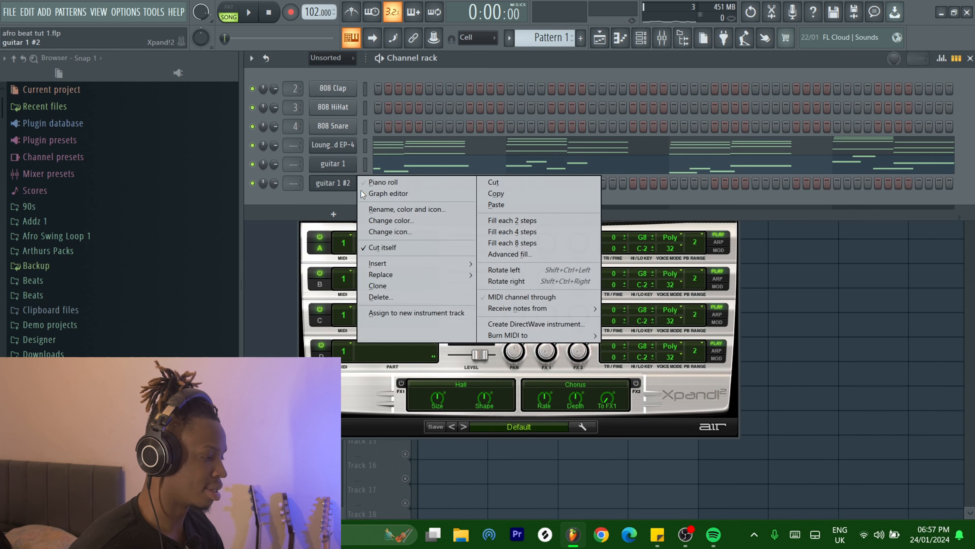
{"action": "left_click", "coordinate": [511, 206]}
{"action": "key", "text": "space"}
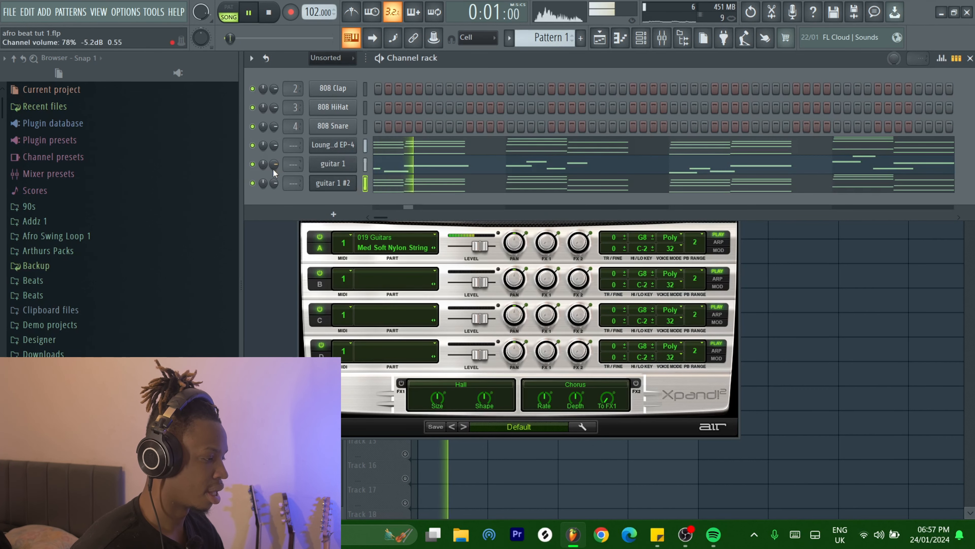
{"action": "left_click", "coordinate": [390, 188]}
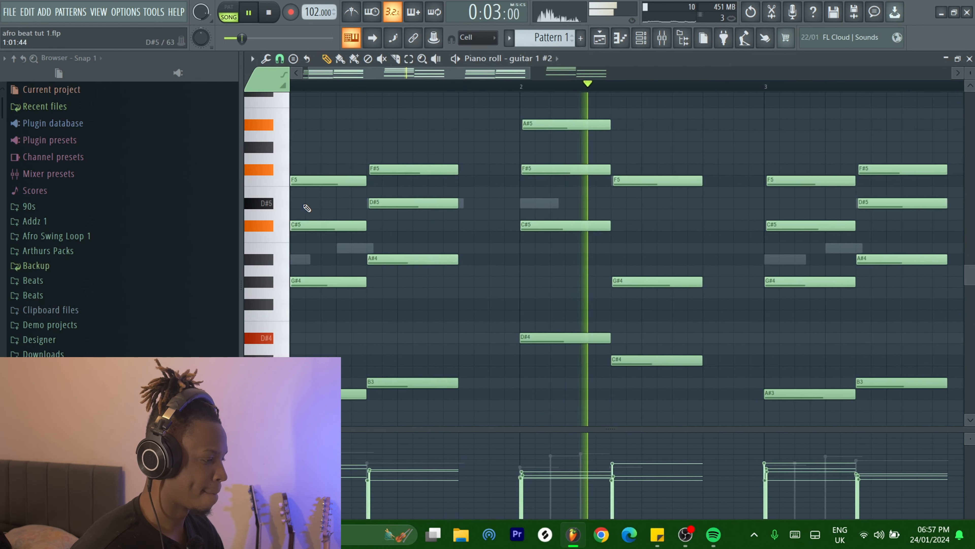
{"action": "key", "text": "space"}
- Cut the pasted chord notes from the guitar 1 #2 channel
{"action": "left_click", "coordinate": [640, 38]}
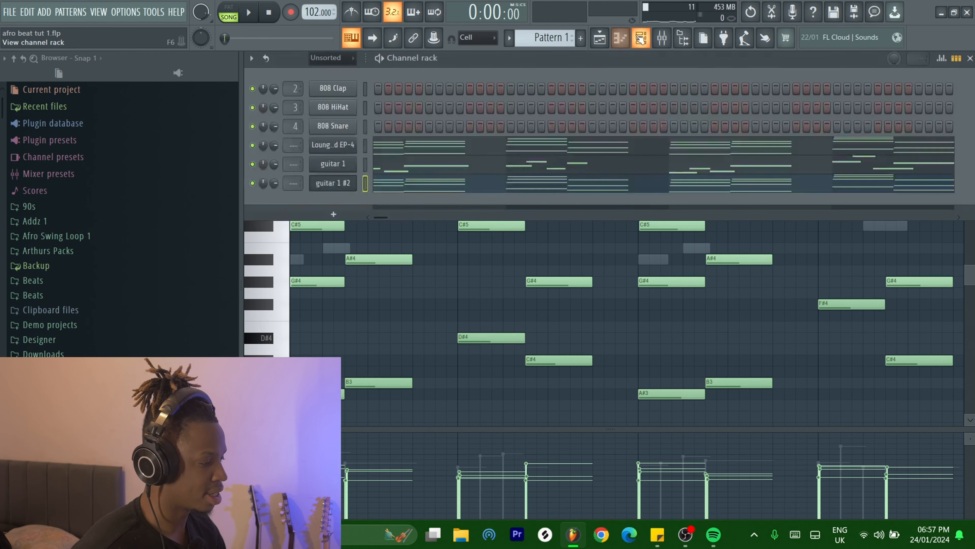
{"action": "right_click", "coordinate": [357, 180]}
{"action": "left_click", "coordinate": [494, 182]}
{"action": "right_click", "coordinate": [359, 180]}
{"action": "left_click", "coordinate": [417, 210]}
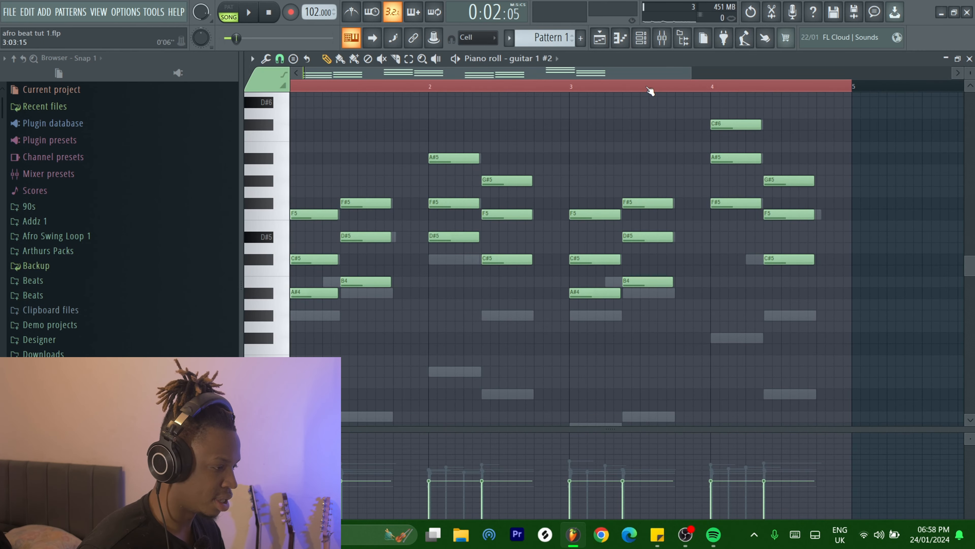
- Lower the bottom notes of the guitar 1 #2 chords by one octave, leaving out the B4 in bar 3
{"action": "left_click_drag", "start_coordinate": [415, 331], "coordinate": [318, 279]}
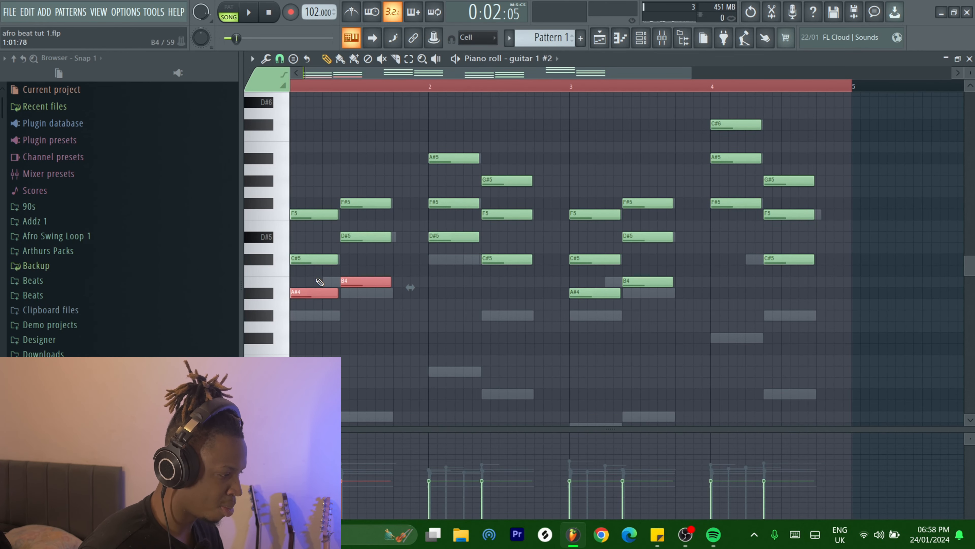
{"action": "left_click_drag", "start_coordinate": [435, 265], "coordinate": [446, 235]}
{"action": "left_click_drag", "start_coordinate": [479, 267], "coordinate": [621, 299]}
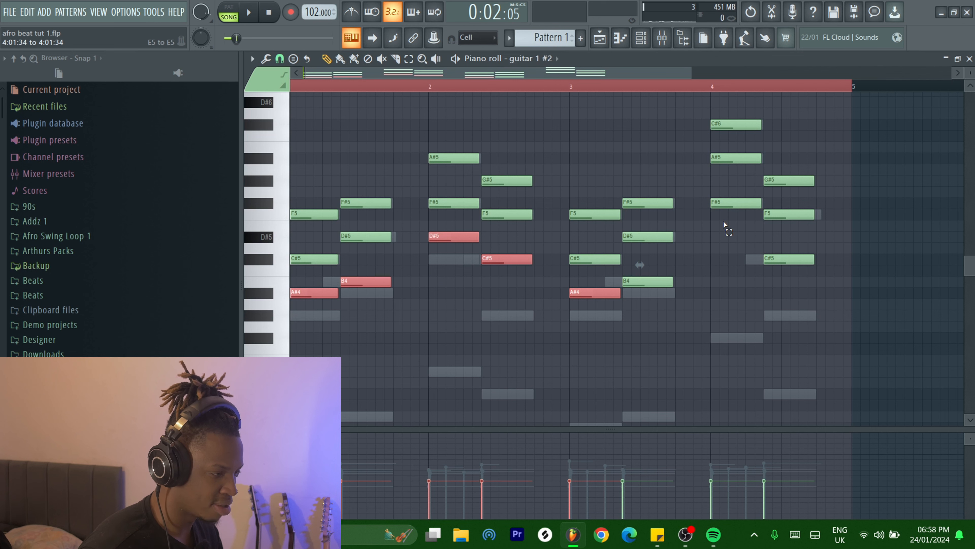
{"action": "left_click_drag", "start_coordinate": [725, 224], "coordinate": [728, 194]}
{"action": "left_click_drag", "start_coordinate": [790, 248], "coordinate": [795, 269]}
{"action": "key", "text": "ctrl+Down"}
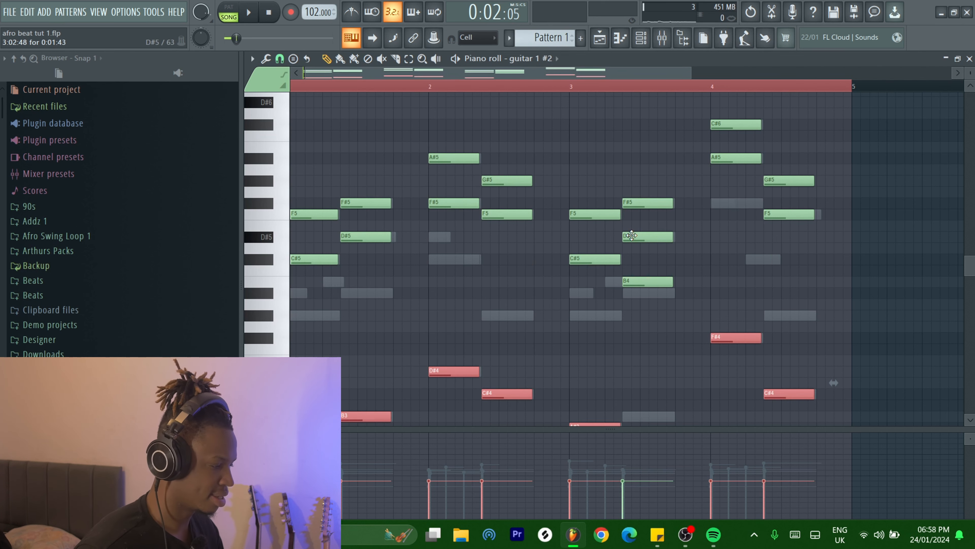
- Move the remaining B4 in bar 3 of guitar 1 #2 down one octave to B3
{"action": "left_click", "coordinate": [350, 334], "text": "ctrl"}
{"action": "scroll", "coordinate": [338, 340], "scroll_direction": "down", "scroll_amount": 2}
{"action": "scroll", "coordinate": [327, 349], "scroll_direction": "up", "scroll_amount": 2}
{"action": "scroll", "coordinate": [789, 362], "scroll_direction": "down", "scroll_amount": 4}
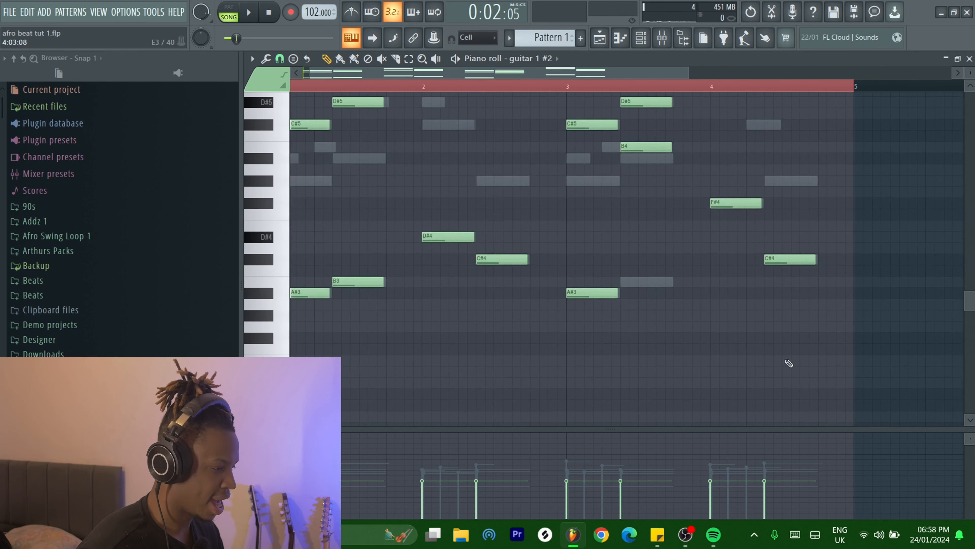
{"action": "left_click_drag", "start_coordinate": [920, 354], "coordinate": [298, 188]}
{"action": "scroll", "coordinate": [629, 275], "scroll_direction": "up", "scroll_amount": 2}
{"action": "left_click", "coordinate": [666, 246], "text": "ctrl"}
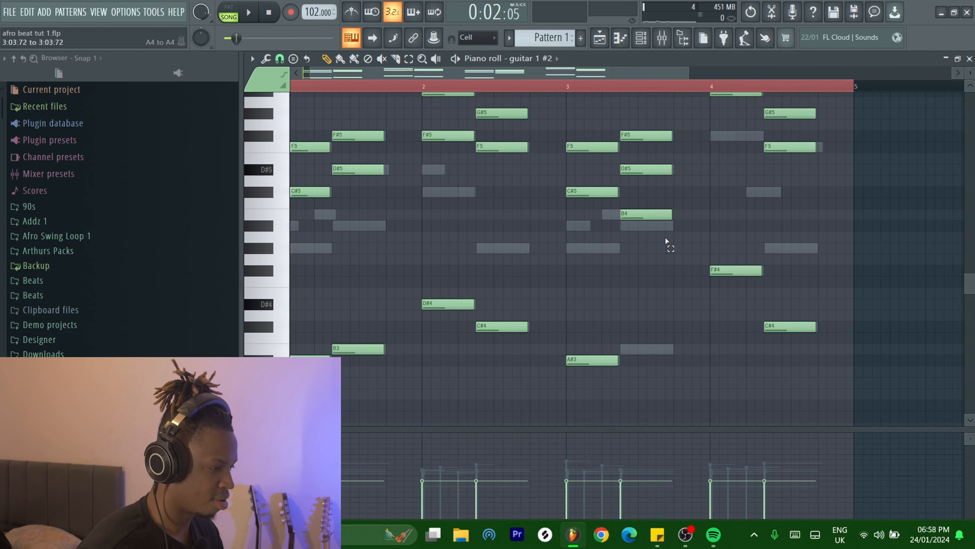
- Lower the top note of all eight guitar 1 #2 chords by one octave and play back the new voicing
{"action": "scroll", "coordinate": [652, 204], "scroll_direction": "up", "scroll_amount": 4}
{"action": "left_click_drag", "start_coordinate": [300, 243], "coordinate": [340, 286]}
{"action": "left_click", "coordinate": [447, 225], "text": "ctrl"}
{"action": "left_click", "coordinate": [501, 248], "text": "ctrl"}
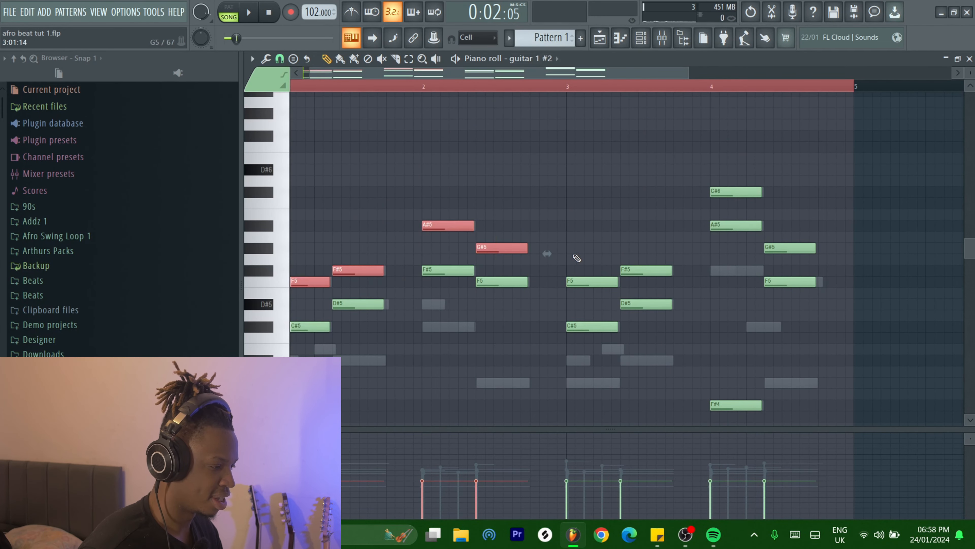
{"action": "left_click", "coordinate": [591, 282], "text": "ctrl"}
{"action": "left_click", "coordinate": [646, 270], "text": "ctrl"}
{"action": "left_click", "coordinate": [735, 192], "text": "ctrl"}
{"action": "left_click", "coordinate": [780, 247], "text": "ctrl"}
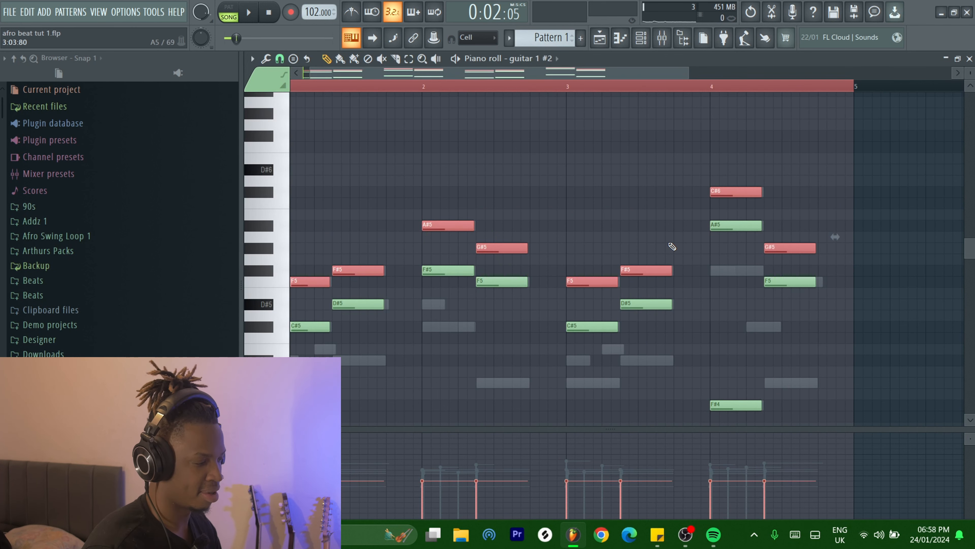
{"action": "key", "text": "ctrl+Down"}
{"action": "scroll", "coordinate": [628, 234], "scroll_direction": "down", "scroll_amount": 7}
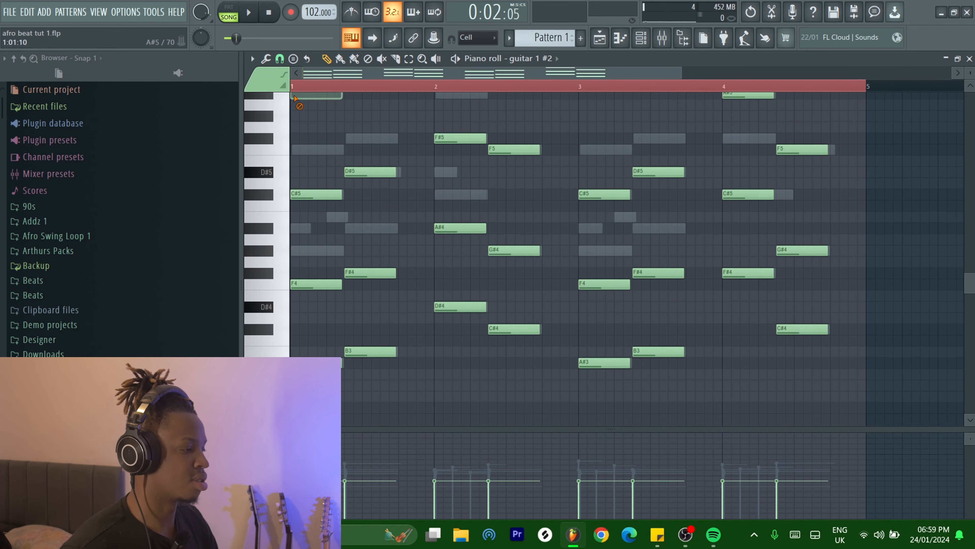
{"action": "left_click", "coordinate": [268, 12]}
{"action": "key", "text": "space"}
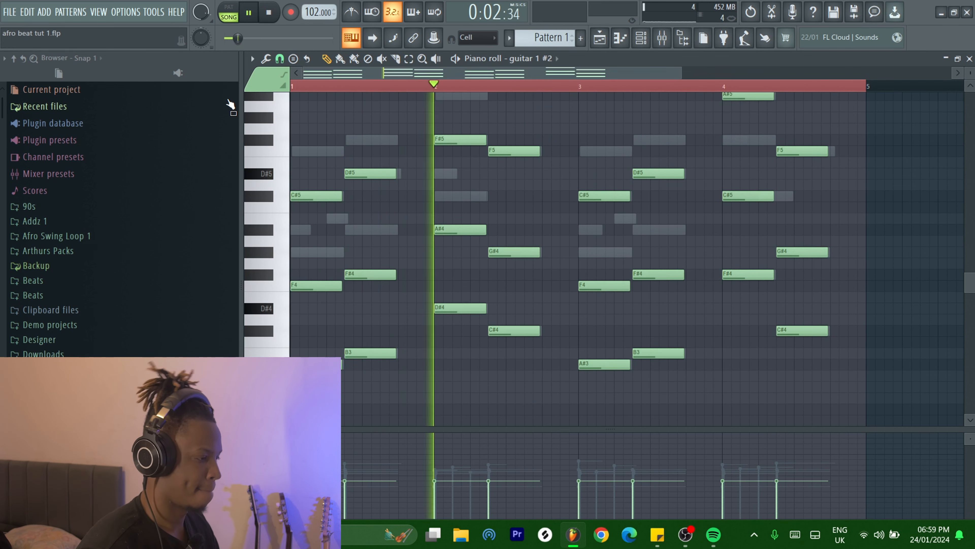
{"action": "key", "text": "space"}
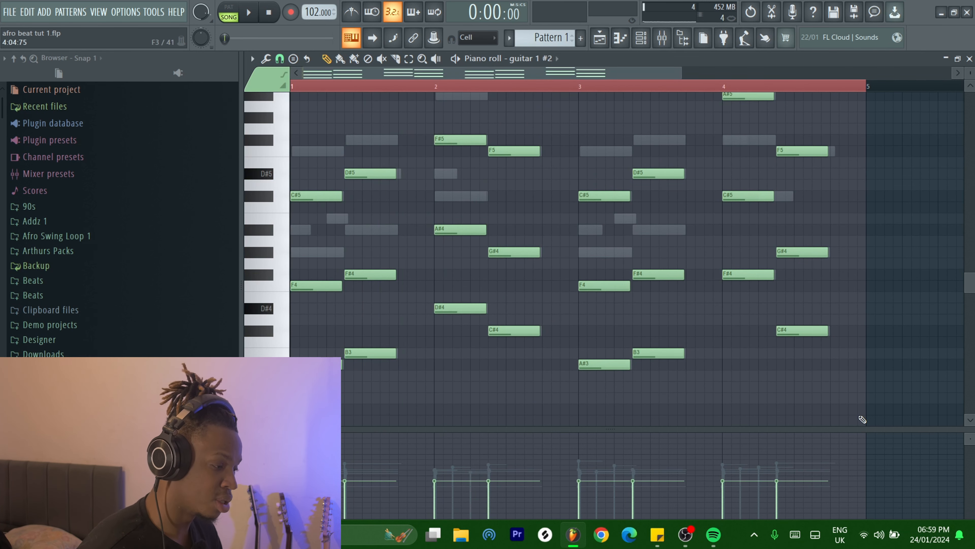
- Duplicate the bass notes of the guitar 1 #2 chords one octave higher, reduce the copies' velocity and play the result
{"action": "left_click_drag", "start_coordinate": [914, 393], "coordinate": [294, 302]}
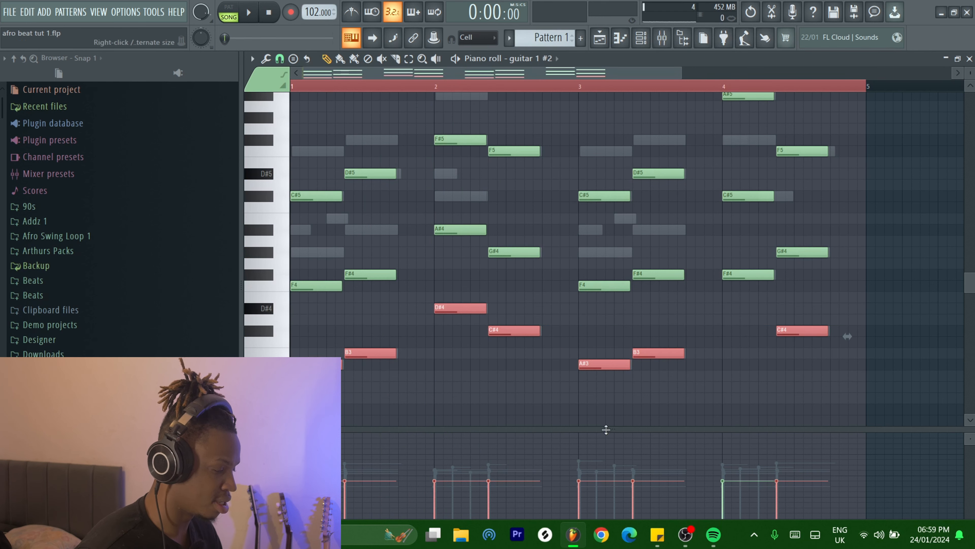
{"action": "left_click_drag", "start_coordinate": [852, 404], "coordinate": [286, 303]}
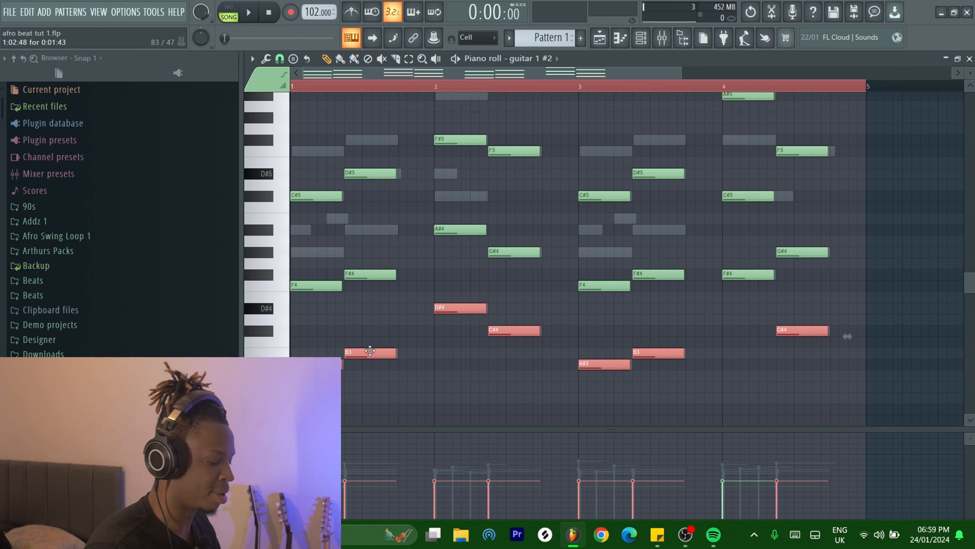
{"action": "key", "text": "ctrl+Up"}
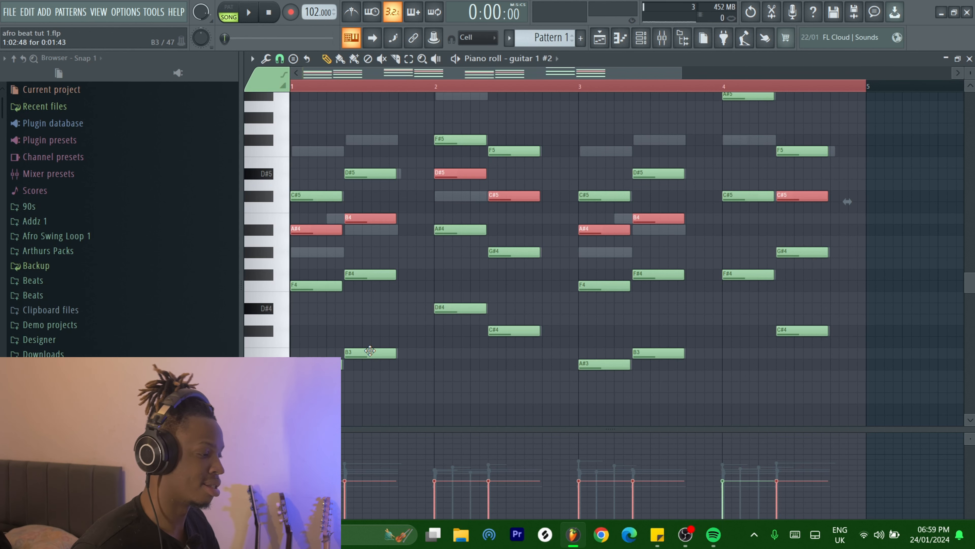
{"action": "scroll", "coordinate": [303, 275], "scroll_direction": "up", "scroll_amount": 3}
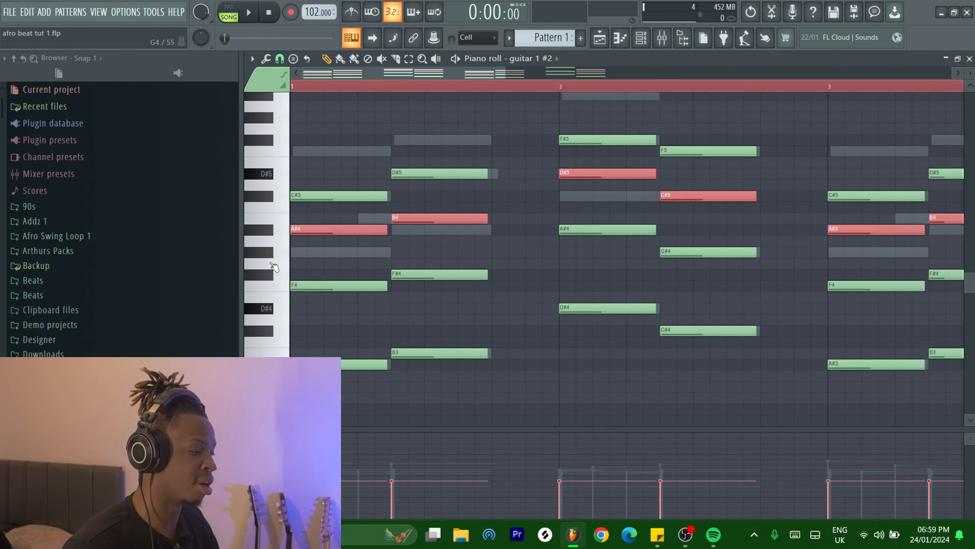
{"action": "key", "text": "space"}
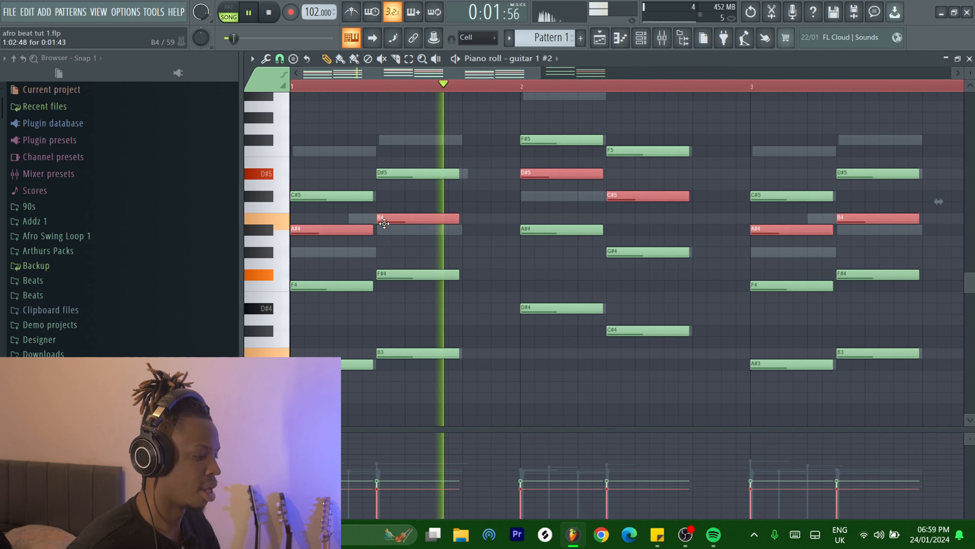
{"action": "scroll", "coordinate": [389, 257], "scroll_direction": "down", "scroll_amount": 3}
{"action": "left_click_drag", "start_coordinate": [819, 402], "coordinate": [208, 317]}
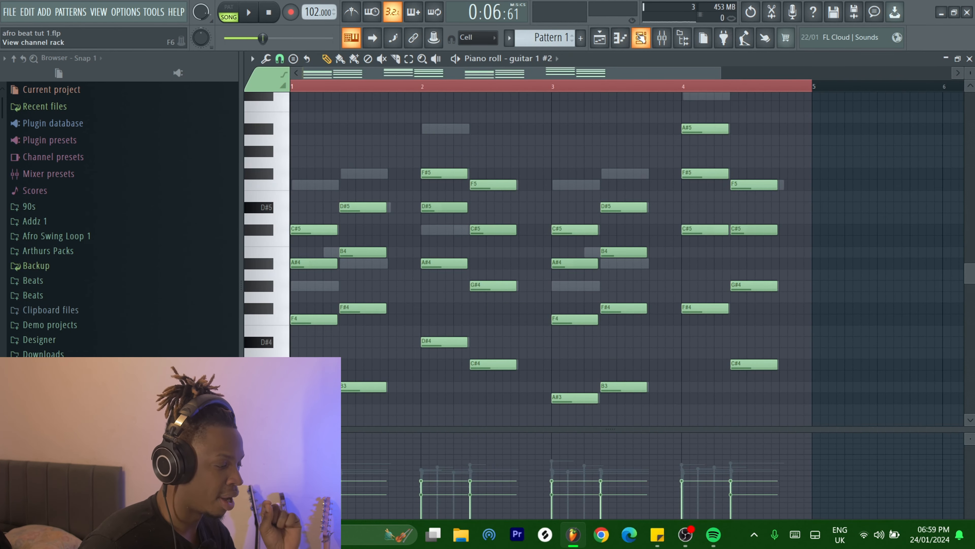
- Compare with the guitar 1 melody, then delete C#5 and D#5 in bar 1 and F#5 and F5 in bar 2 of guitar 1 #2
{"action": "left_click", "coordinate": [641, 37]}
{"action": "left_click", "coordinate": [441, 168]}
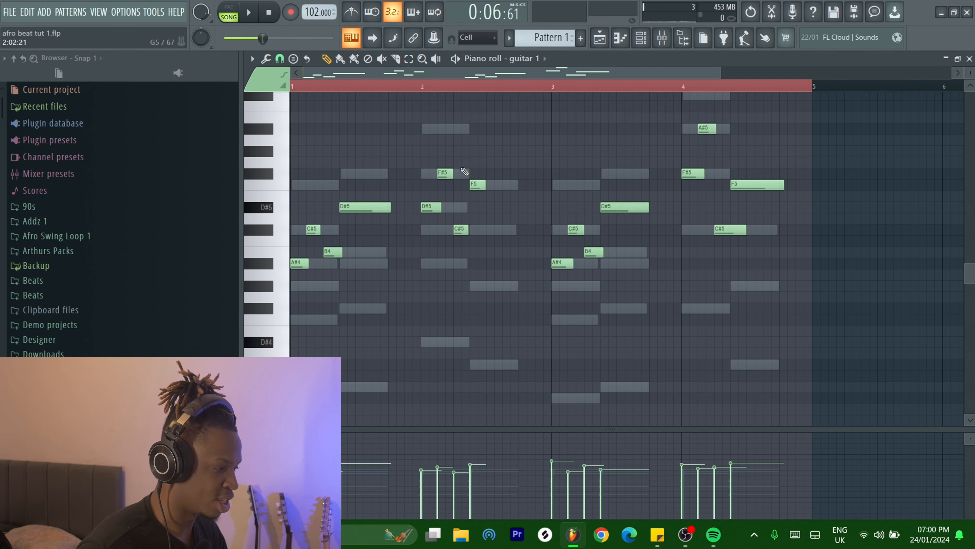
{"action": "left_click", "coordinate": [641, 38]}
{"action": "left_click", "coordinate": [430, 183]}
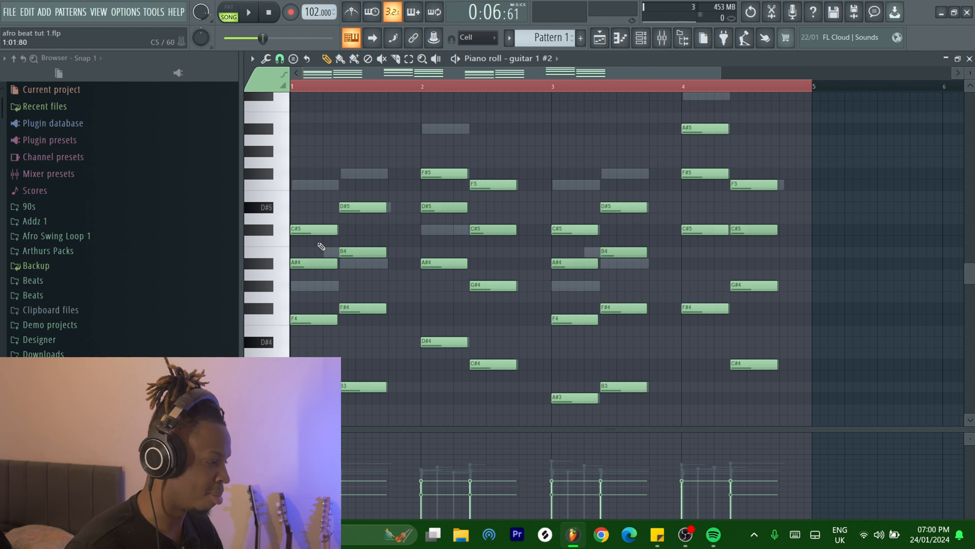
{"action": "right_click", "coordinate": [321, 232]}
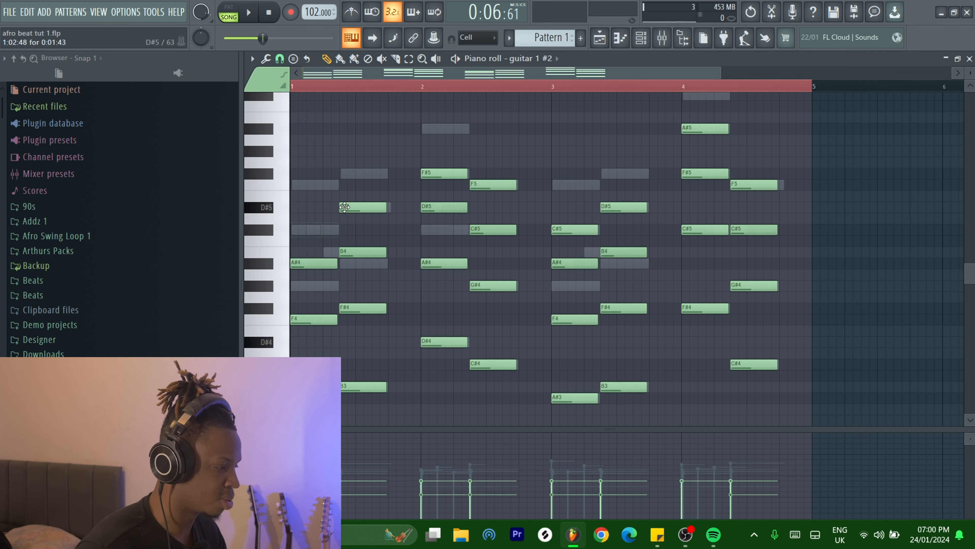
{"action": "right_click", "coordinate": [362, 207]}
{"action": "right_click", "coordinate": [445, 173]}
{"action": "right_click", "coordinate": [506, 185]}
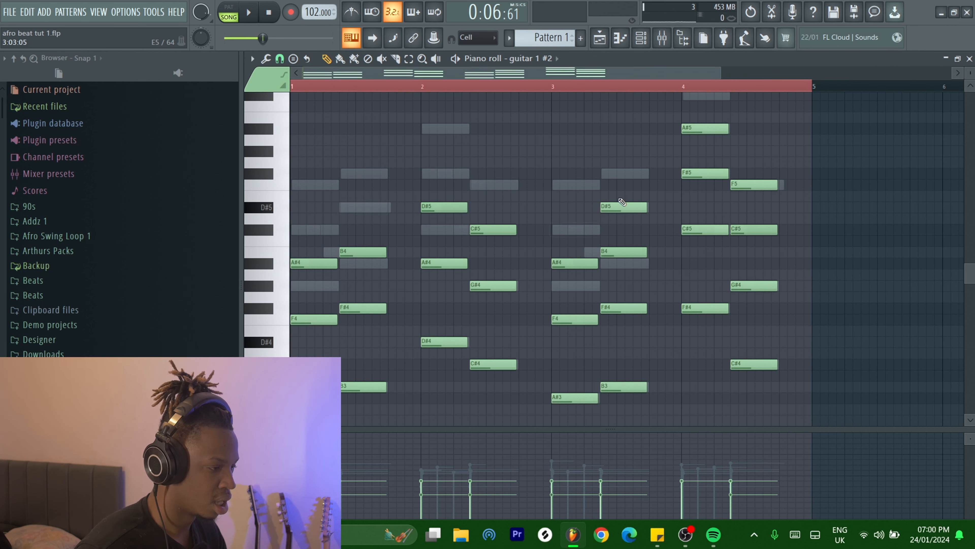
- Delete C#5 and D#5 in bar 3 and A#5 and F5 in bar 4 of the guitar 1 #2 chords
{"action": "right_click", "coordinate": [622, 206]}
{"action": "scroll", "coordinate": [681, 153], "scroll_direction": "up", "scroll_amount": 3}
{"action": "right_click", "coordinate": [706, 196]}
{"action": "right_click", "coordinate": [772, 250]}
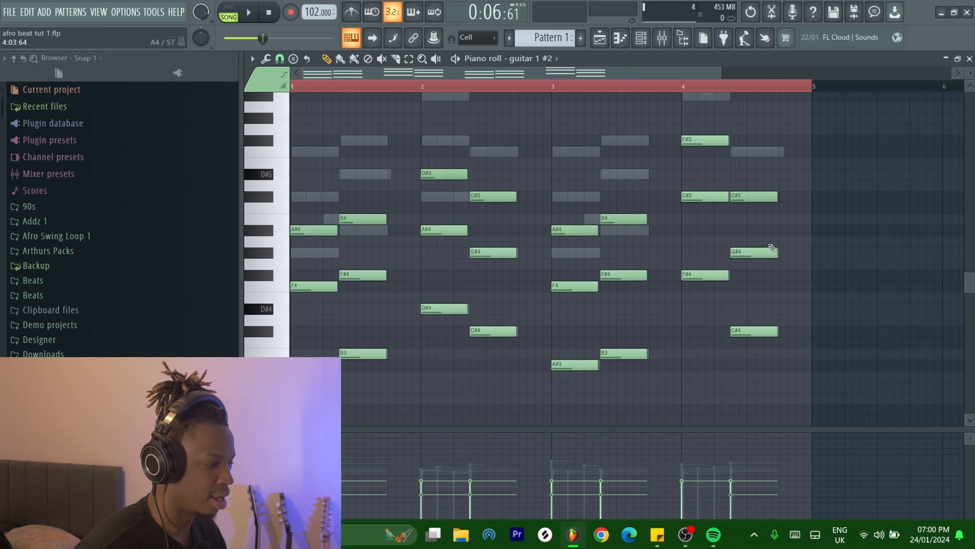
- Show the playlist and play the arrangement from the start to hear both guitars with the chords and loop
{"action": "key", "text": "space"}
{"action": "left_click", "coordinate": [600, 39]}
{"action": "key", "text": "space"}
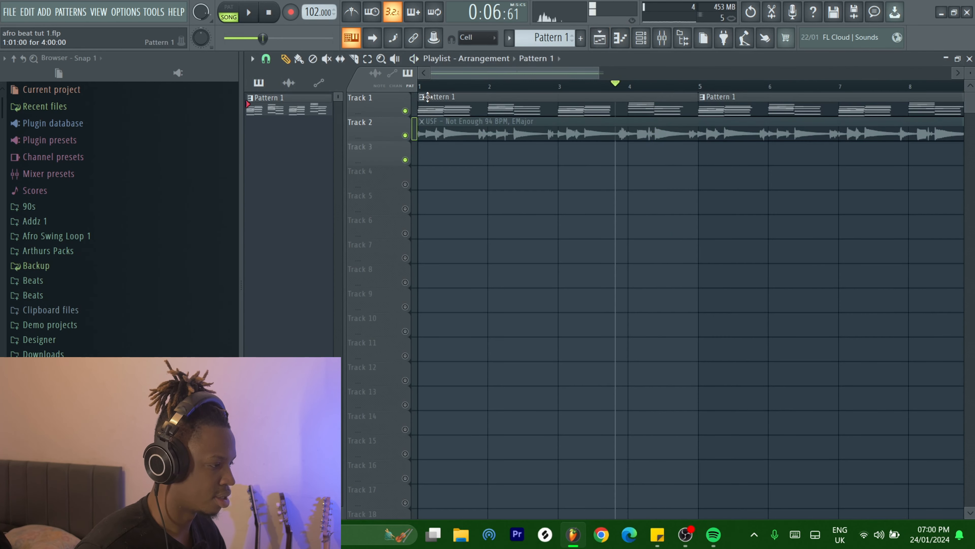
{"action": "key", "text": "Home"}
{"action": "key", "text": "space"}
- Program hits on steps 4, 7, 9, 12 and 15 of the KILLER..do_01 channel in Pattern 3 against the playing song
{"action": "left_click", "coordinate": [641, 38]}
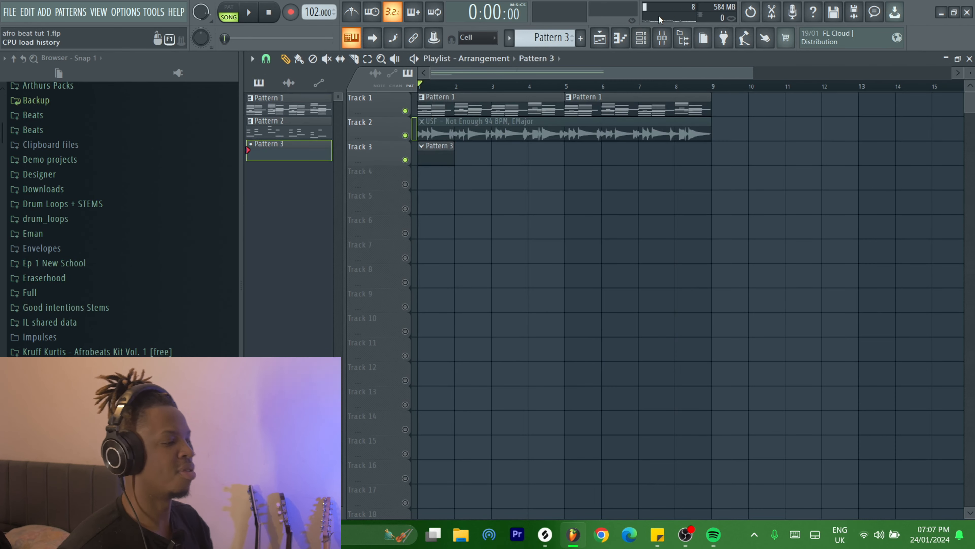
{"action": "left_click", "coordinate": [641, 37]}
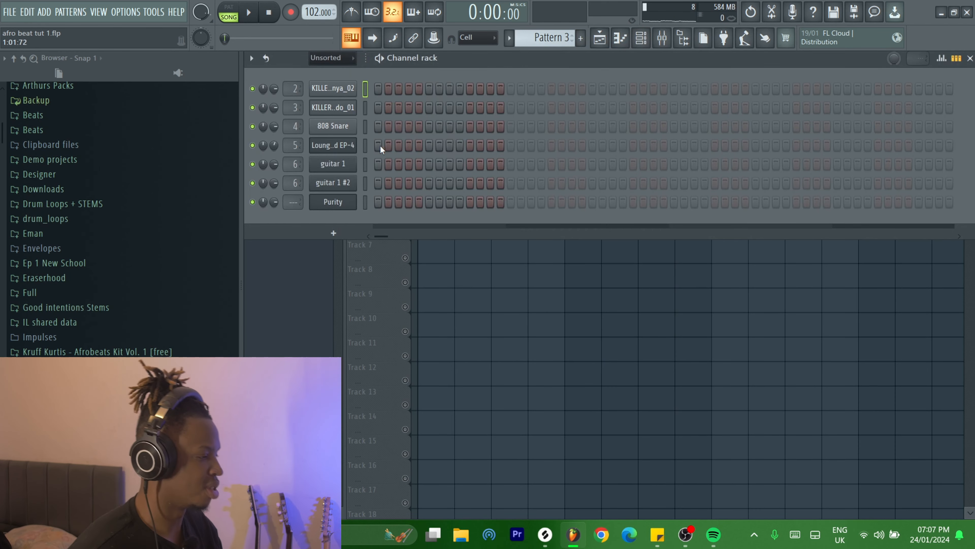
{"action": "left_click", "coordinate": [409, 107]}
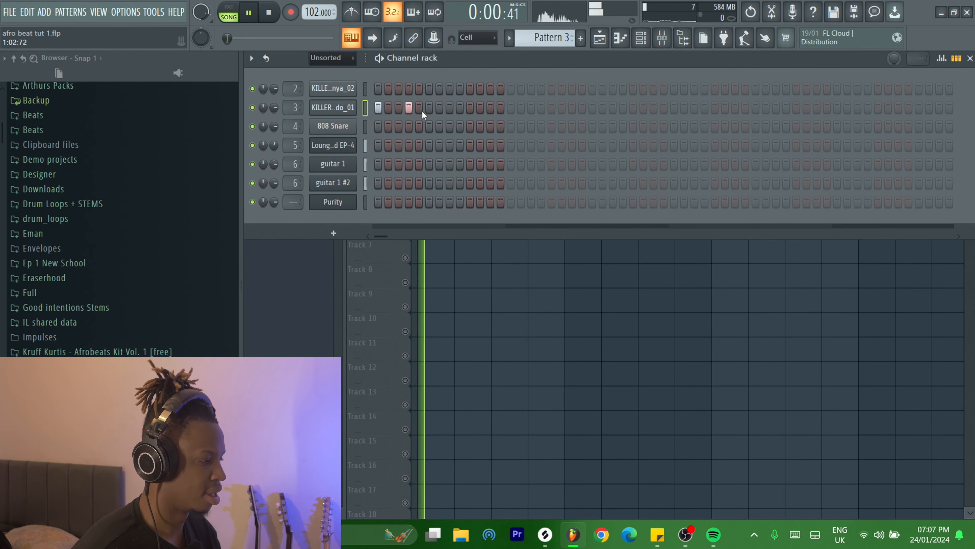
{"action": "left_click", "coordinate": [429, 107]}
{"action": "left_click_drag", "start_coordinate": [387, 235], "coordinate": [385, 234]}
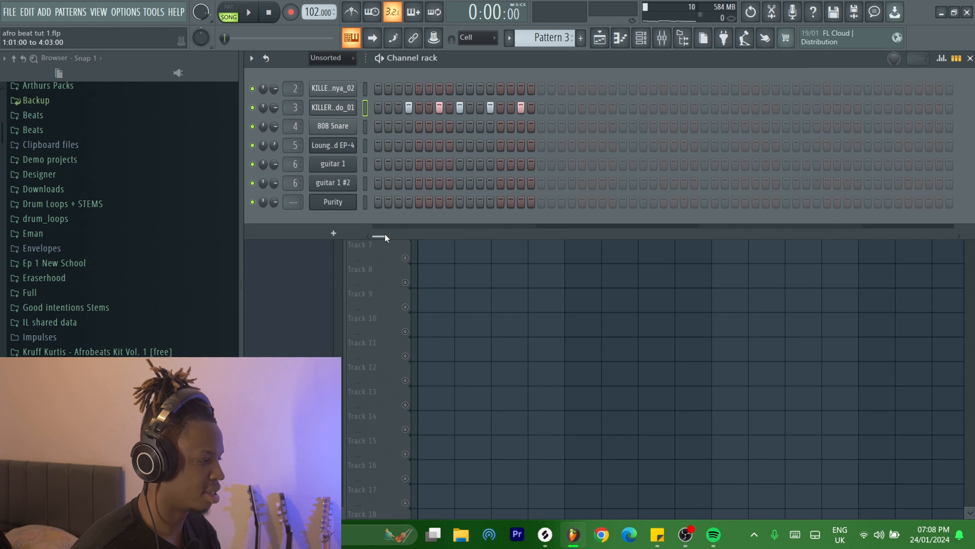
- Merge two Pattern 3 clips on Track 3 into one pattern, repeated to fill bars 1 to 4 as the looped section
{"action": "key", "text": "F6"}
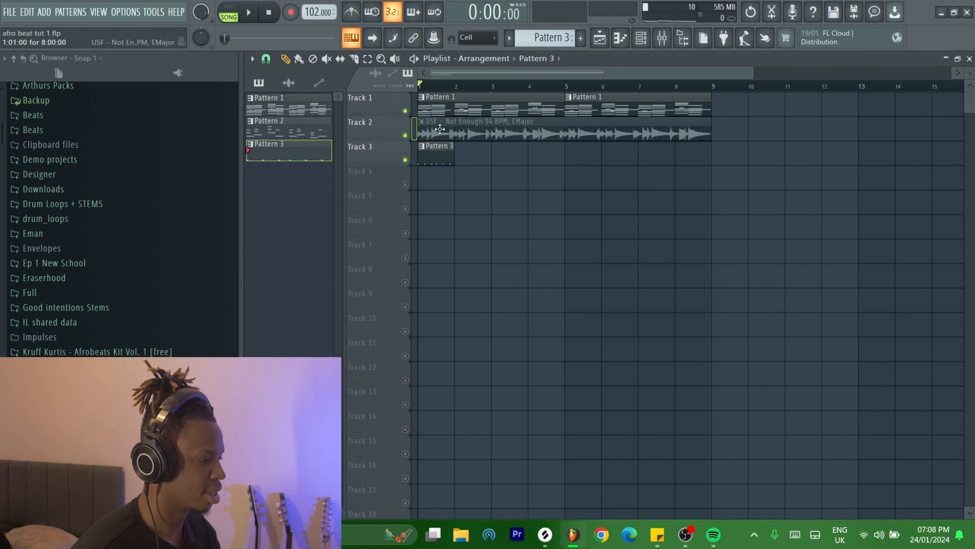
{"action": "key", "text": "space"}
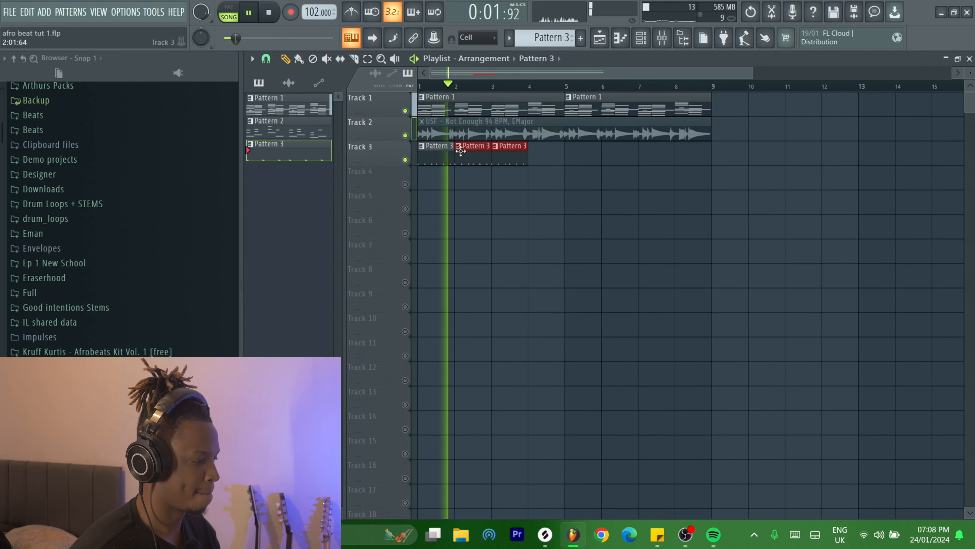
{"action": "key", "text": "ctrl+g"}
{"action": "left_click_drag", "start_coordinate": [437, 154], "coordinate": [511, 152]}
{"action": "left_click_drag", "start_coordinate": [580, 180], "coordinate": [441, 153]}
{"action": "left_click", "coordinate": [562, 90], "text": "ctrl"}
{"action": "left_click_drag", "start_coordinate": [561, 88], "coordinate": [428, 86]}
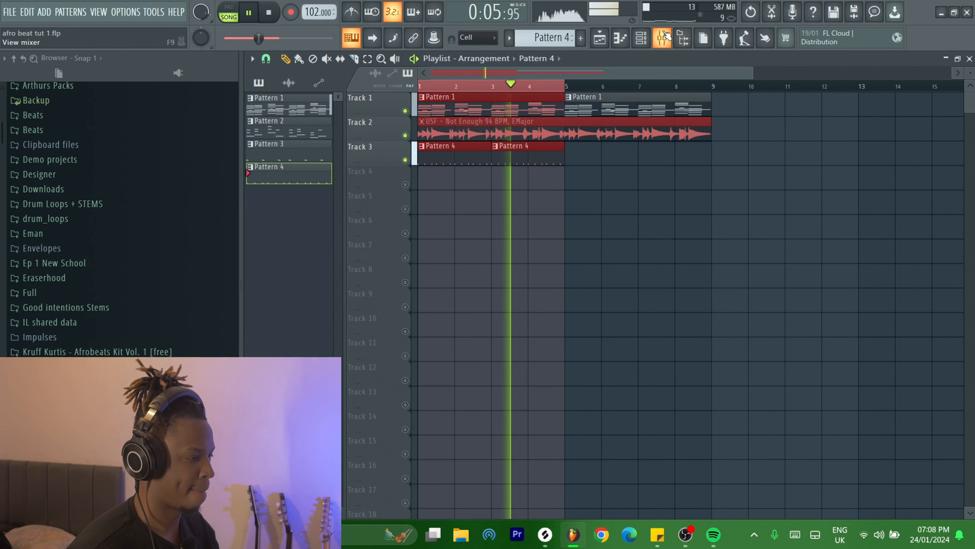
- Mute the guitar 1 and guitar 1 #2 channels so the drums are built without them
{"action": "left_click", "coordinate": [621, 40]}
{"action": "left_click", "coordinate": [639, 41]}
{"action": "left_click", "coordinate": [601, 40]}
{"action": "left_click", "coordinate": [639, 43]}
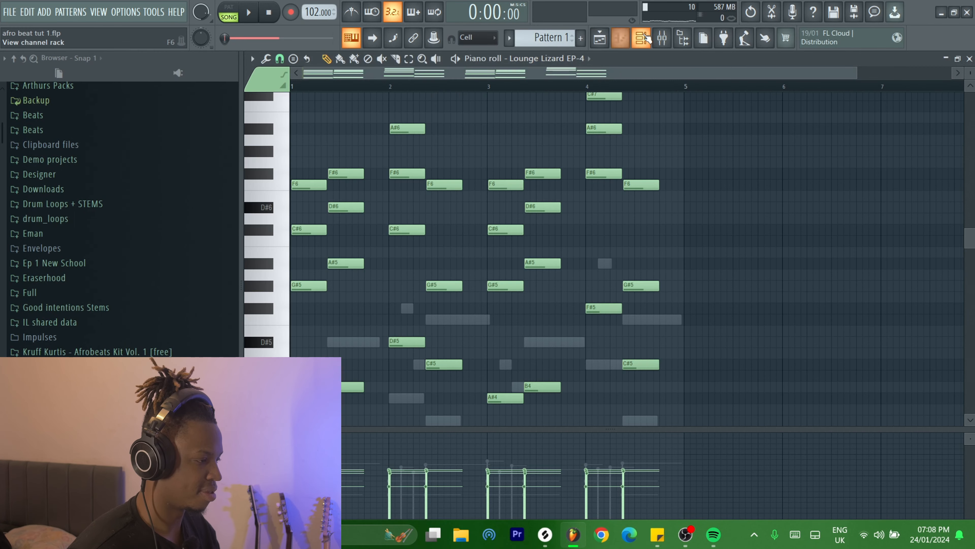
{"action": "left_click", "coordinate": [639, 42]}
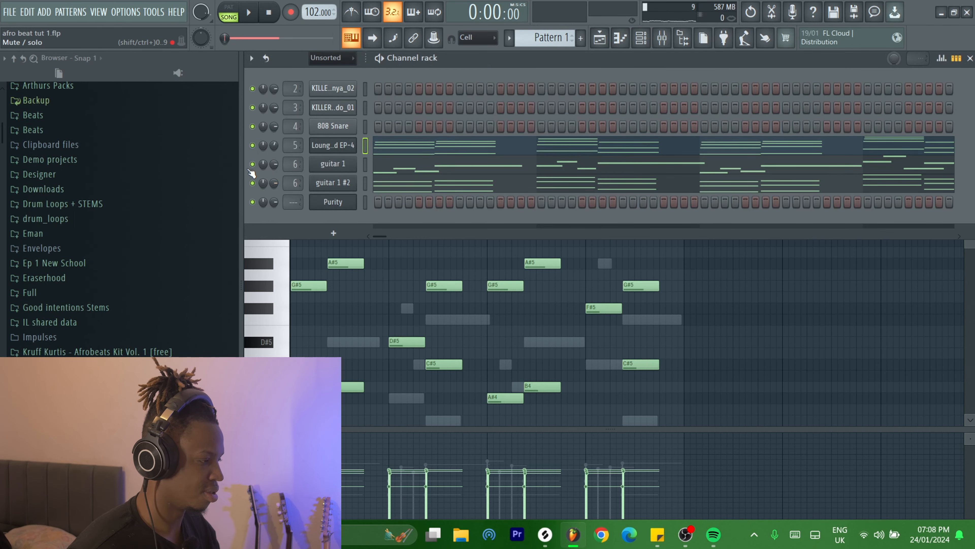
- Play the looped bars with the guitar loop unmuted, and cut away the Pattern 1 and guitar loop material beyond bar 4
{"action": "key", "text": "space"}
{"action": "key", "text": "F5"}
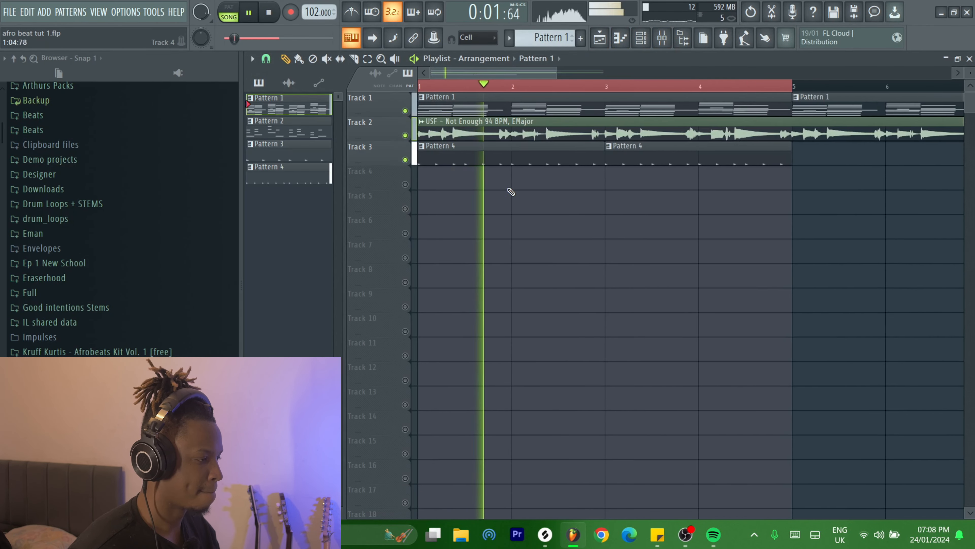
{"action": "scroll", "coordinate": [508, 189], "scroll_direction": "down", "scroll_amount": 4}
{"action": "left_click", "coordinate": [354, 58]}
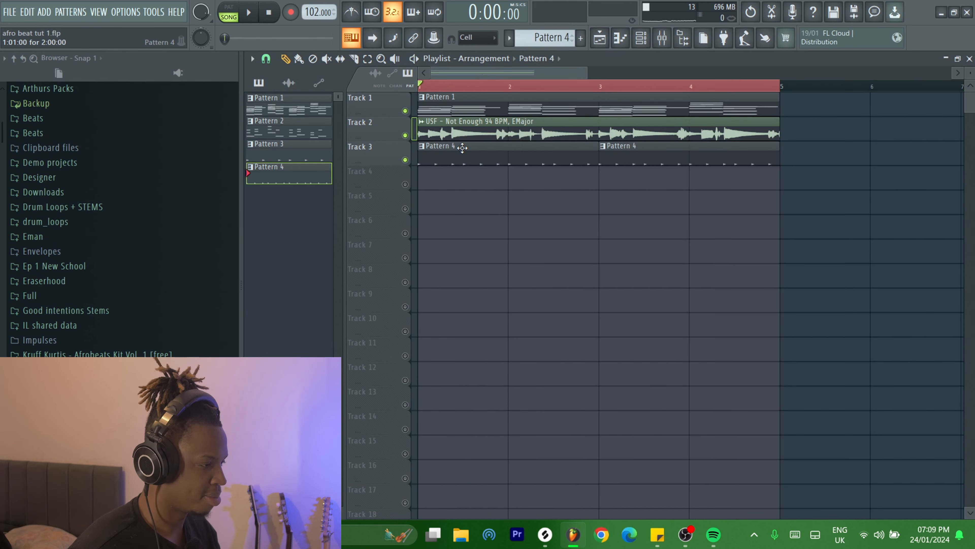
- Fill each 4 steps of the KILLE..nya_02 kick channel in Pattern 4 and listen to it with the arrangement
{"action": "key", "text": "F7"}
{"action": "key", "text": "F6"}
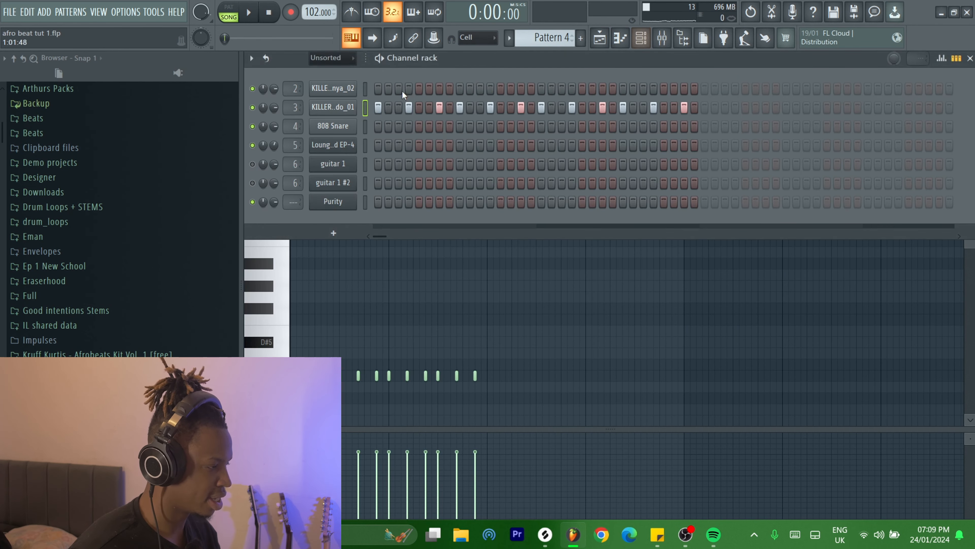
{"action": "right_click", "coordinate": [354, 88]}
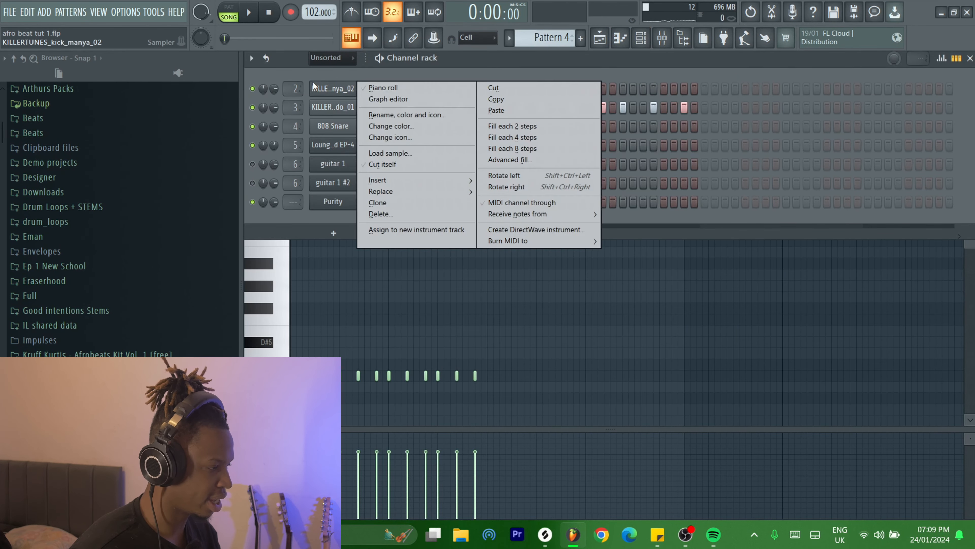
{"action": "left_click", "coordinate": [521, 137]}
{"action": "key", "text": "space"}
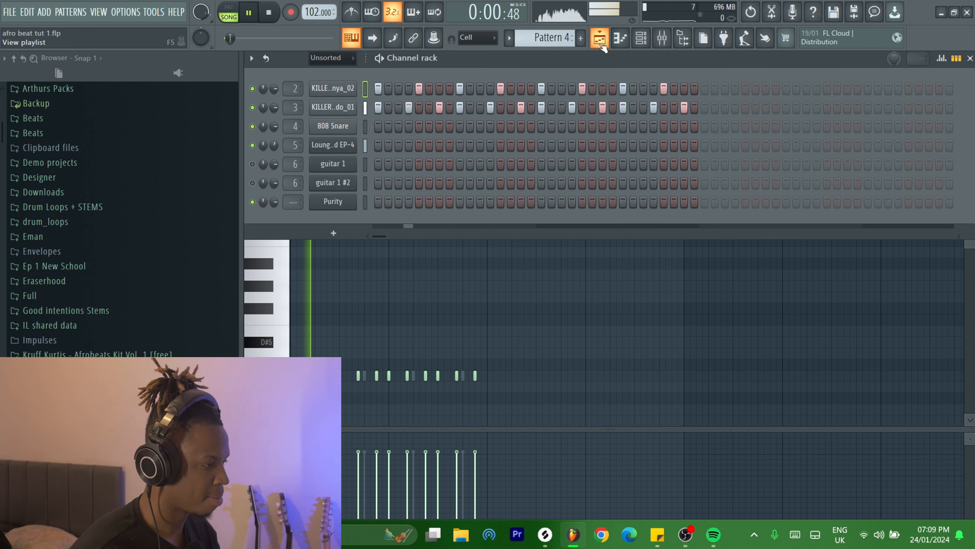
{"action": "key", "text": "F5"}
{"action": "left_click", "coordinate": [640, 38]}
{"action": "key", "text": "space"}
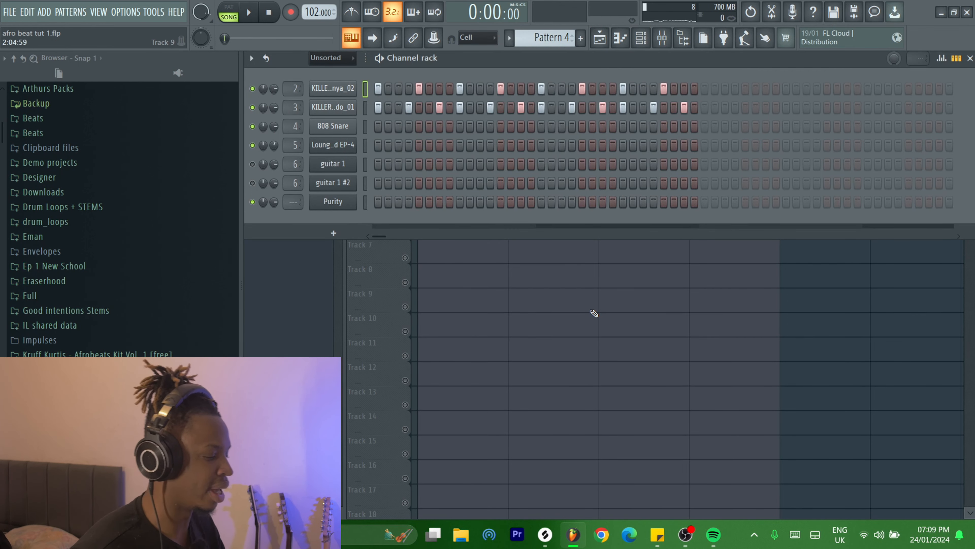
- Replace the 808 Snare channel's sample with KILLERTUNES_percussion_conga_ama_01.wav from Splice
{"action": "key", "text": "space"}
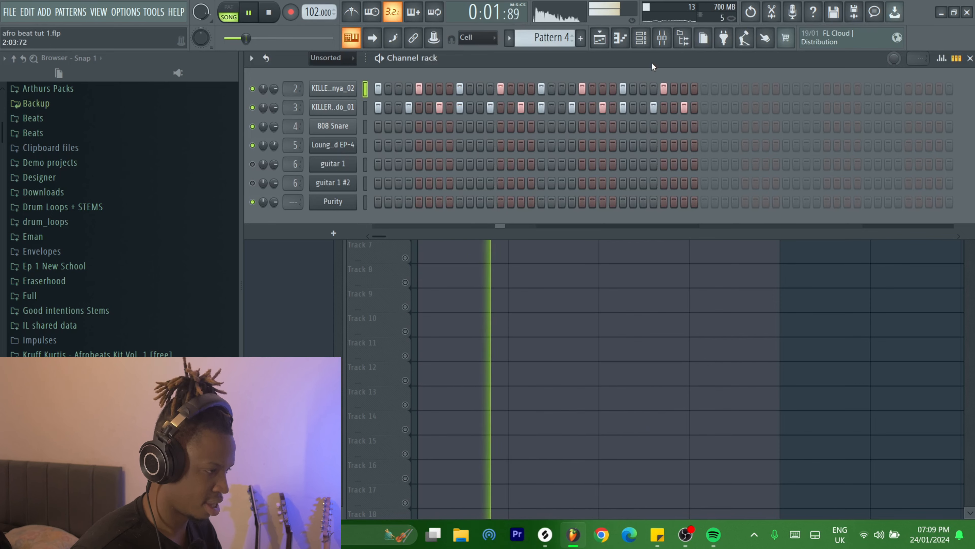
{"action": "key", "text": "F9"}
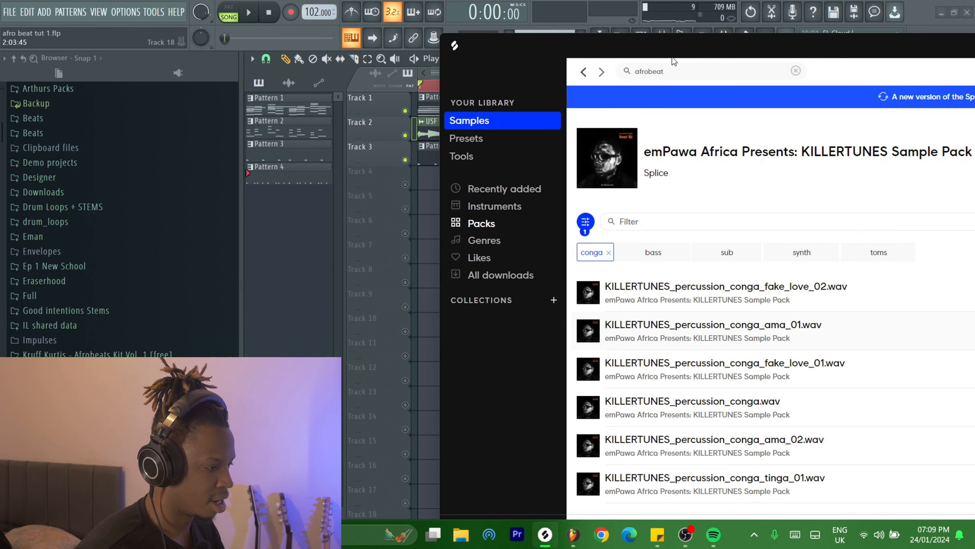
{"action": "left_click_drag", "start_coordinate": [672, 57], "coordinate": [864, 140]}
{"action": "left_click_drag", "start_coordinate": [825, 413], "coordinate": [639, 37]}
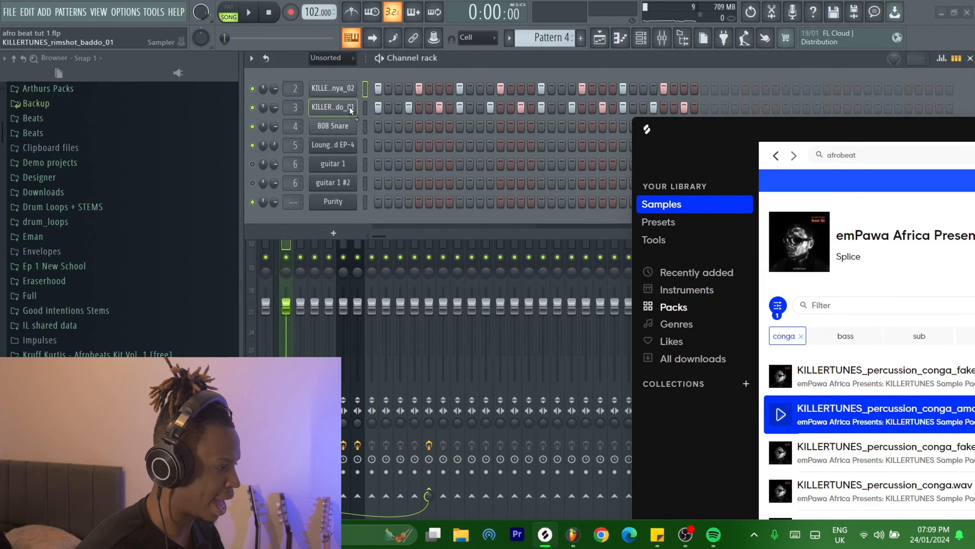
{"action": "left_click_drag", "start_coordinate": [350, 111], "coordinate": [345, 131]}
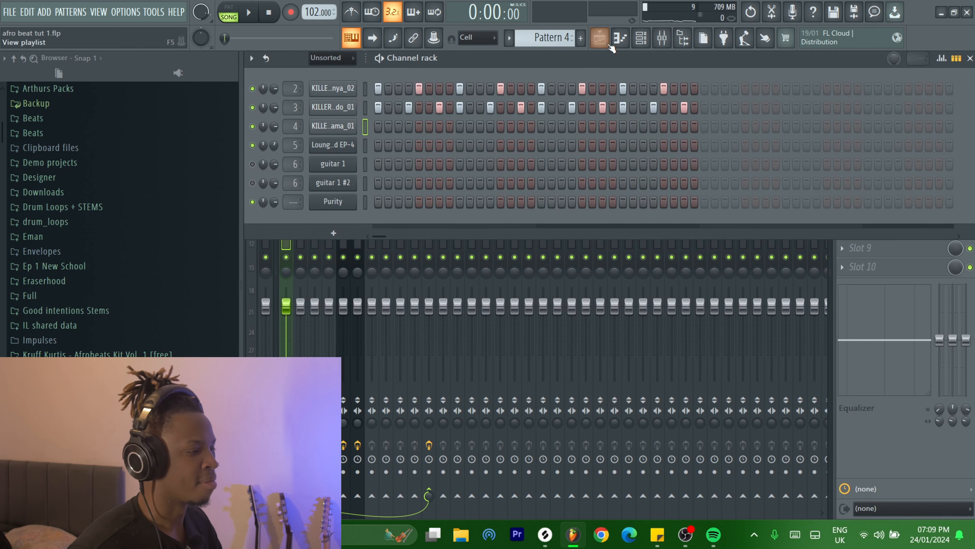
- Program conga hits on steps 7, 15, 23 and 30 of the KILLE..ama_01 channel in Pattern 4 against the playing song
{"action": "left_click", "coordinate": [605, 45]}
{"action": "left_click", "coordinate": [653, 33]}
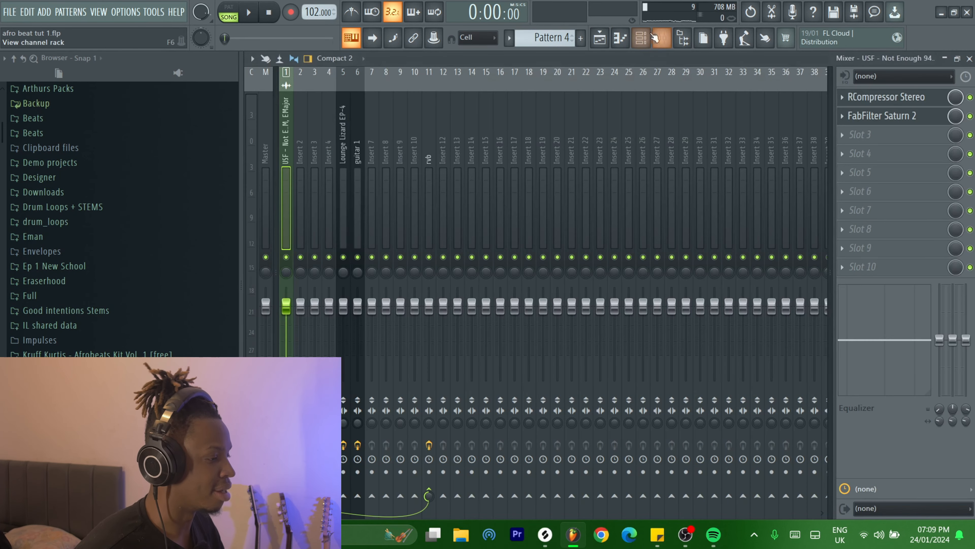
{"action": "left_click", "coordinate": [649, 36]}
{"action": "key", "text": "space"}
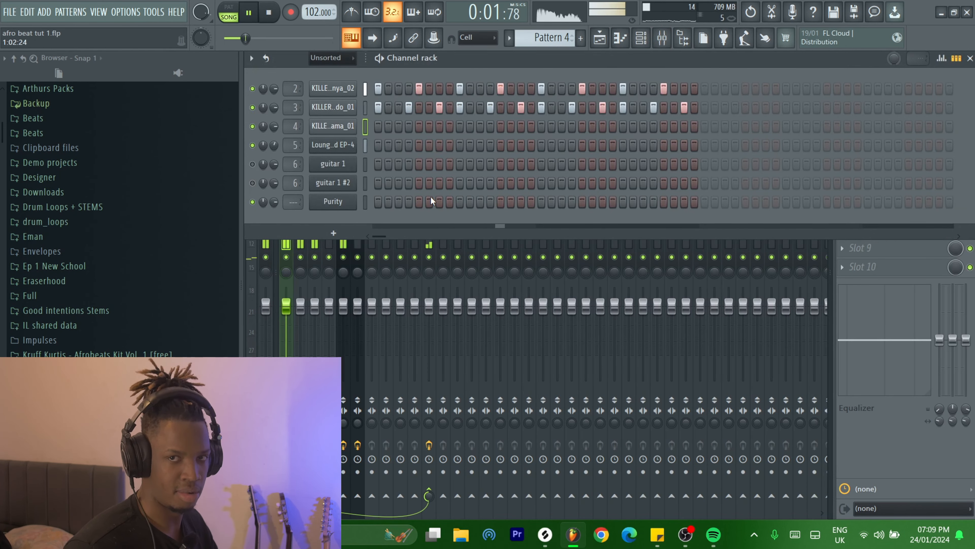
{"action": "key", "text": "space"}
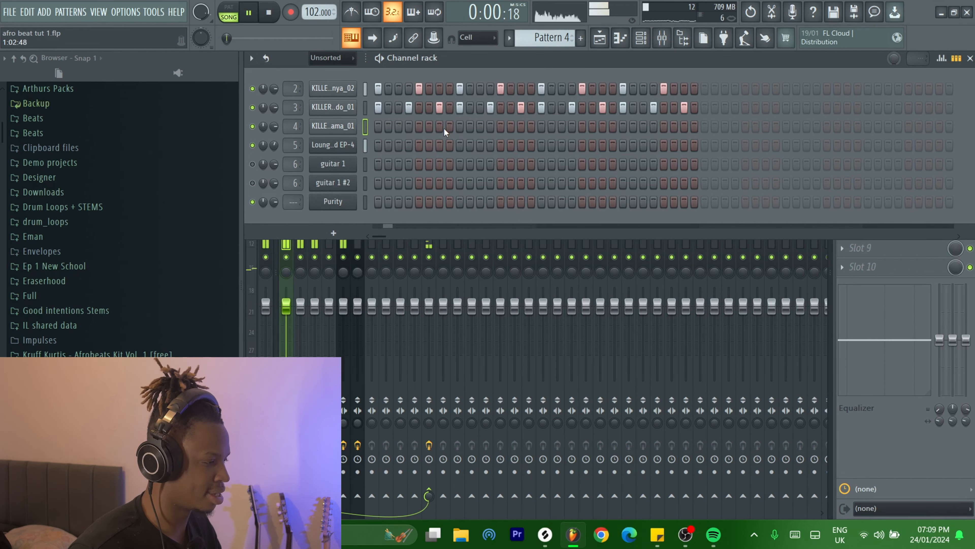
{"action": "left_click", "coordinate": [449, 127]}
{"action": "left_click", "coordinate": [441, 127]}
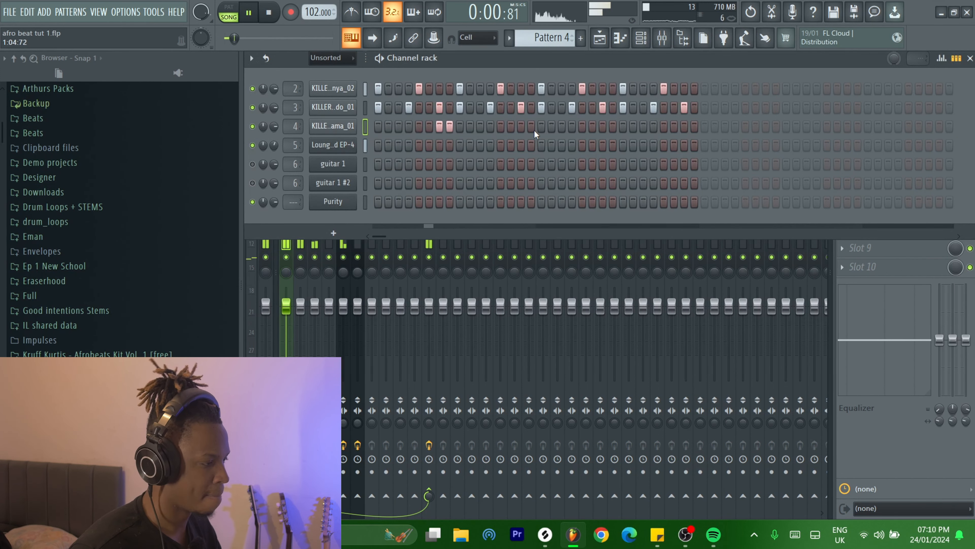
{"action": "left_click", "coordinate": [450, 127]}
{"action": "left_click", "coordinate": [522, 126]}
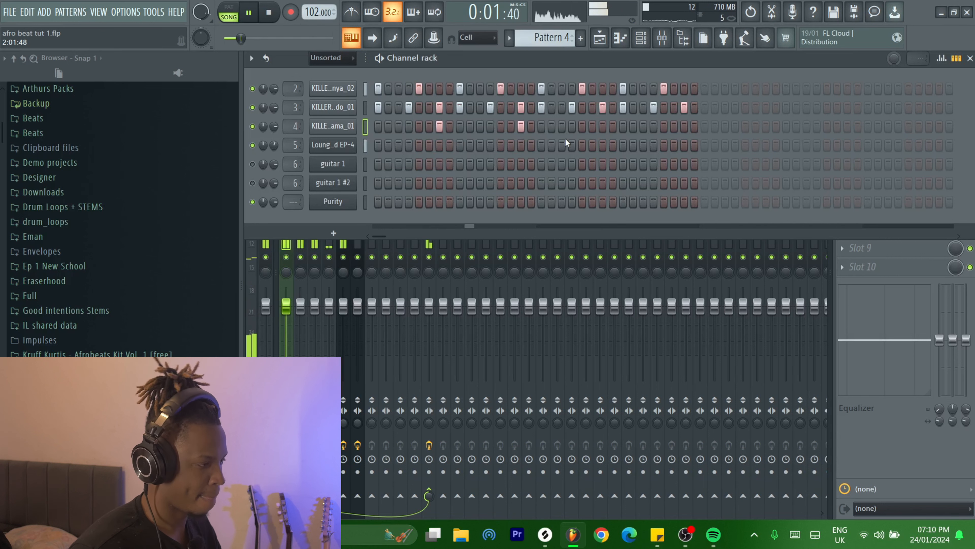
{"action": "left_click", "coordinate": [603, 126]}
{"action": "left_click", "coordinate": [612, 126]}
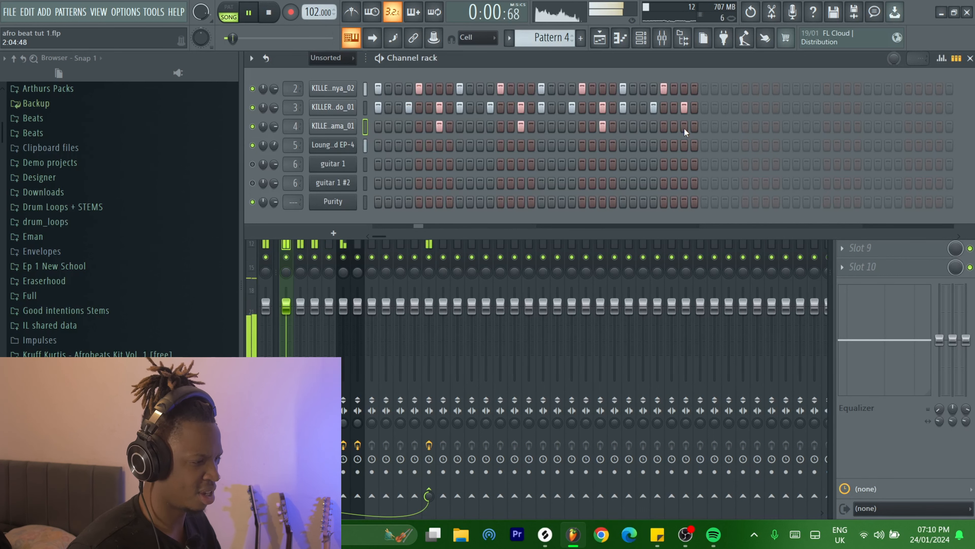
{"action": "left_click", "coordinate": [674, 125]}
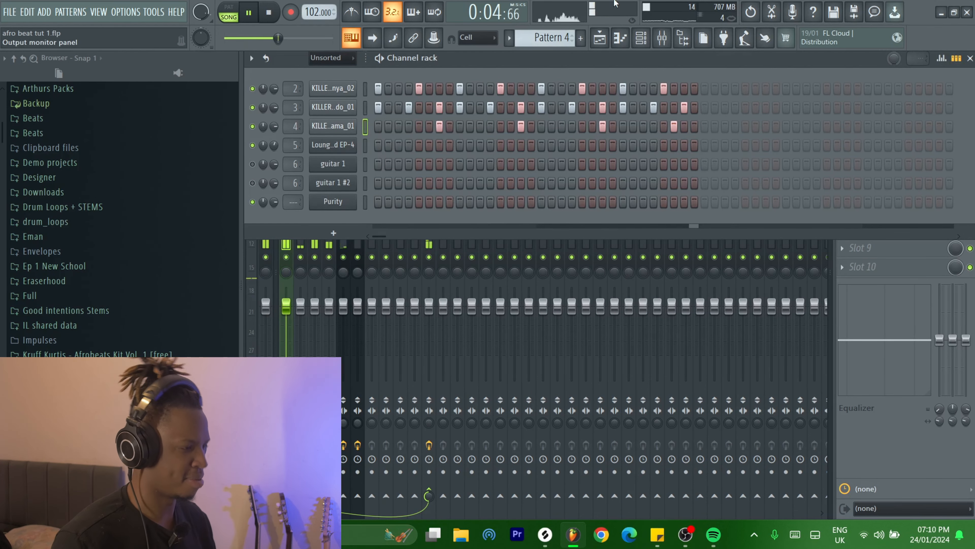
{"action": "key", "text": "space"}
- Show the playlist and play the looped bars to hear the conga with the kick, rimshot, chords and guitar loop
{"action": "left_click", "coordinate": [605, 40]}
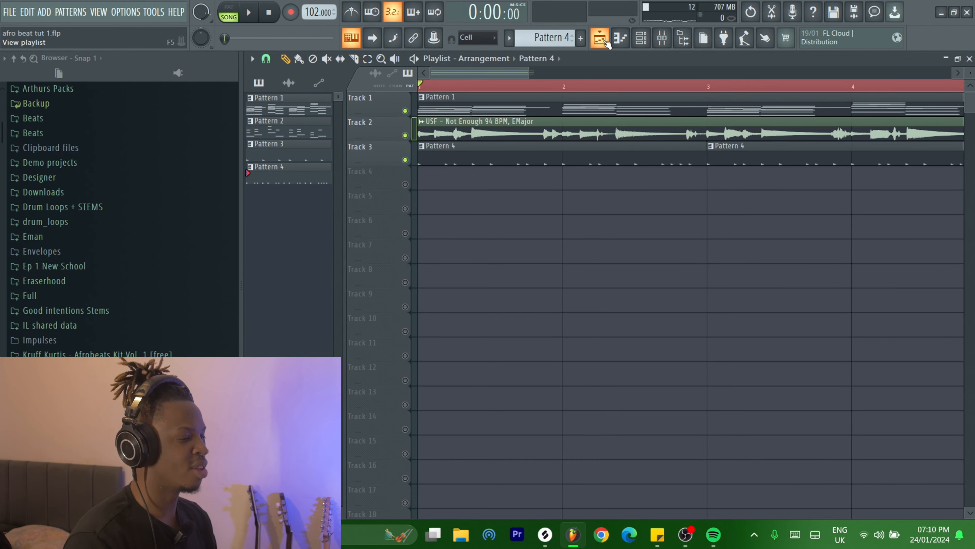
{"action": "scroll", "coordinate": [538, 307], "scroll_direction": "down", "scroll_amount": 3}
{"action": "key", "text": "space"}
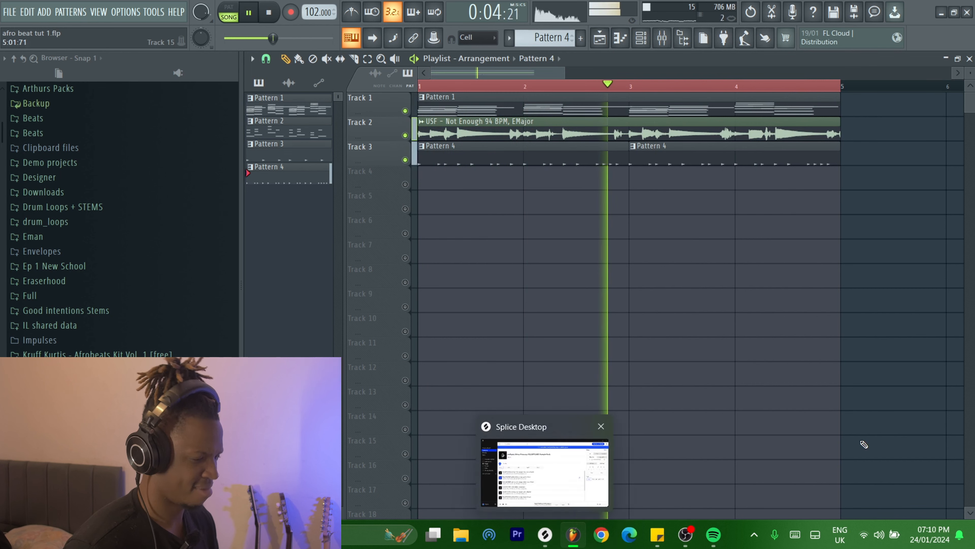
{"action": "key", "text": "space"}
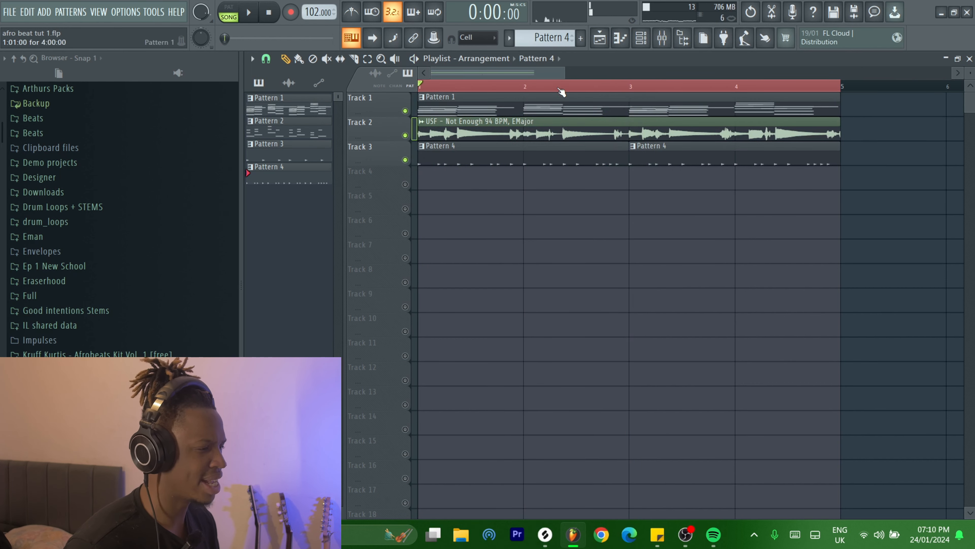
- Add the KILLER.._light sample from Splice as a new channel in Pattern 4, with hits on steps 12, 14, 28 and 30
{"action": "left_click", "coordinate": [645, 37]}
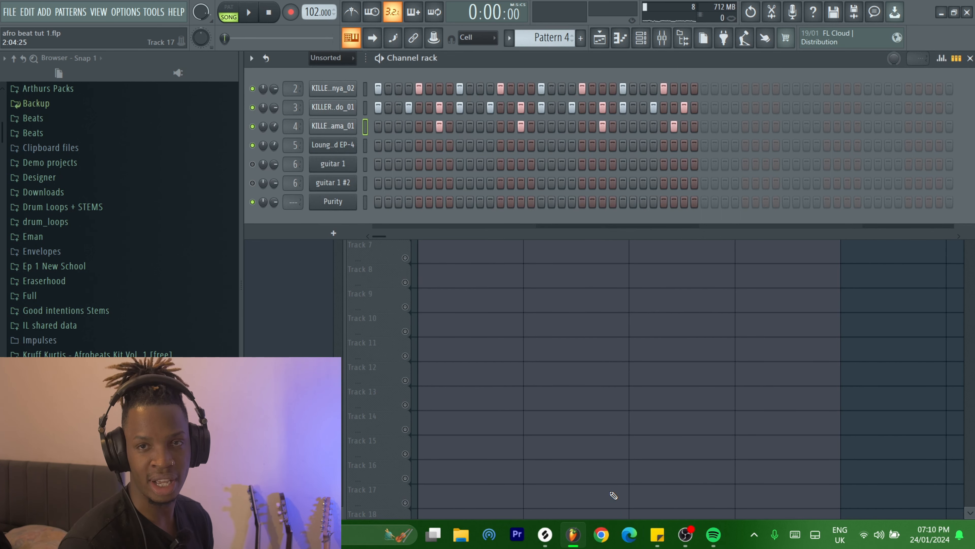
{"action": "key", "text": "space"}
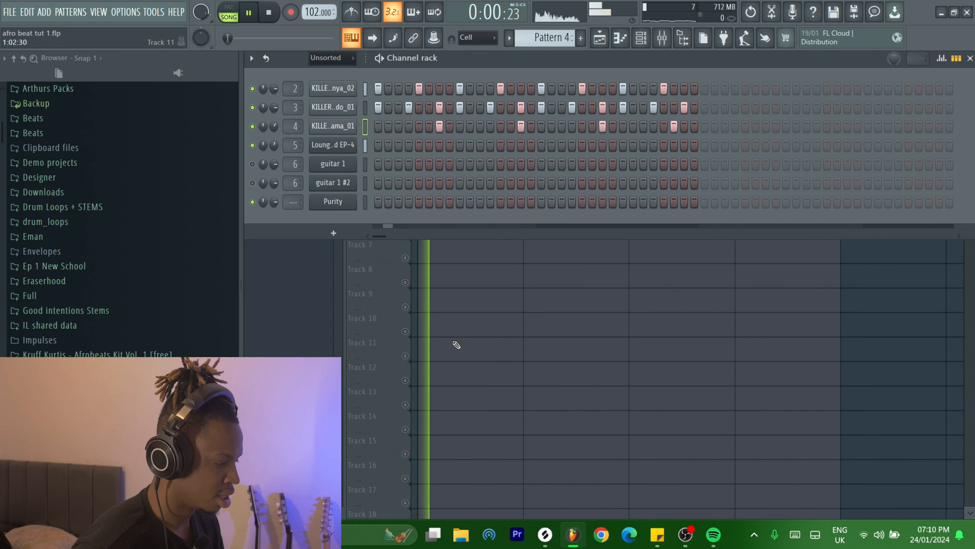
{"action": "mouse_move", "coordinate": [565, 545]}
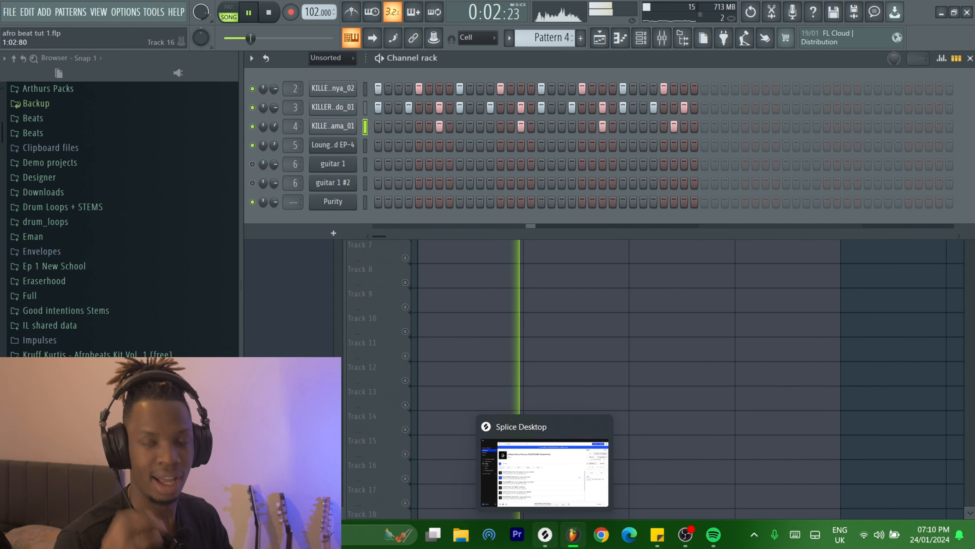
{"action": "key", "text": "space"}
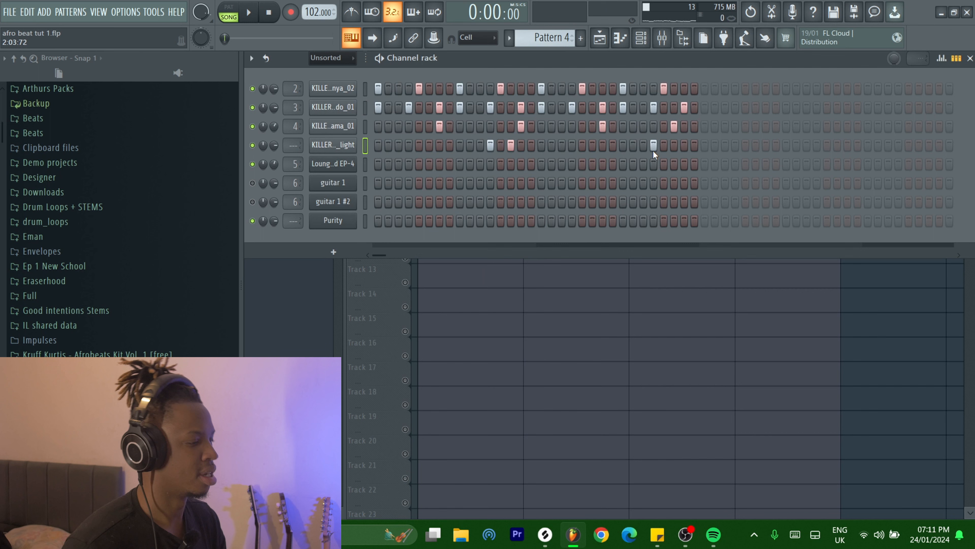
{"action": "key", "text": "space"}
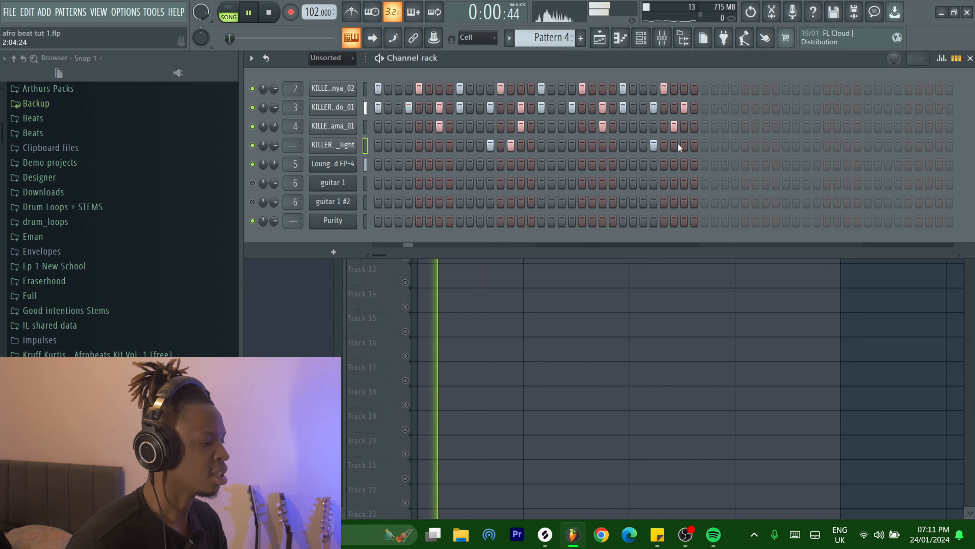
{"action": "left_click", "coordinate": [675, 145]}
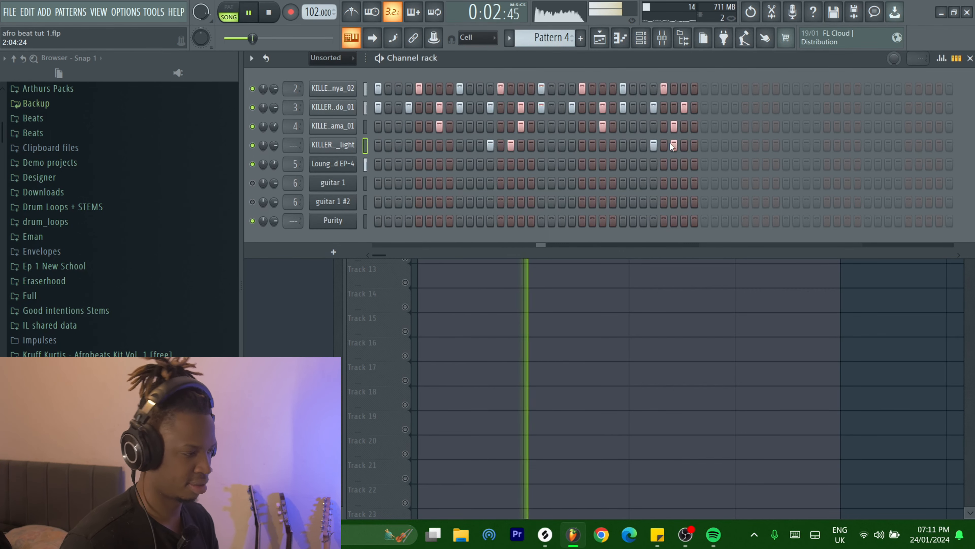
{"action": "left_click", "coordinate": [338, 144]}
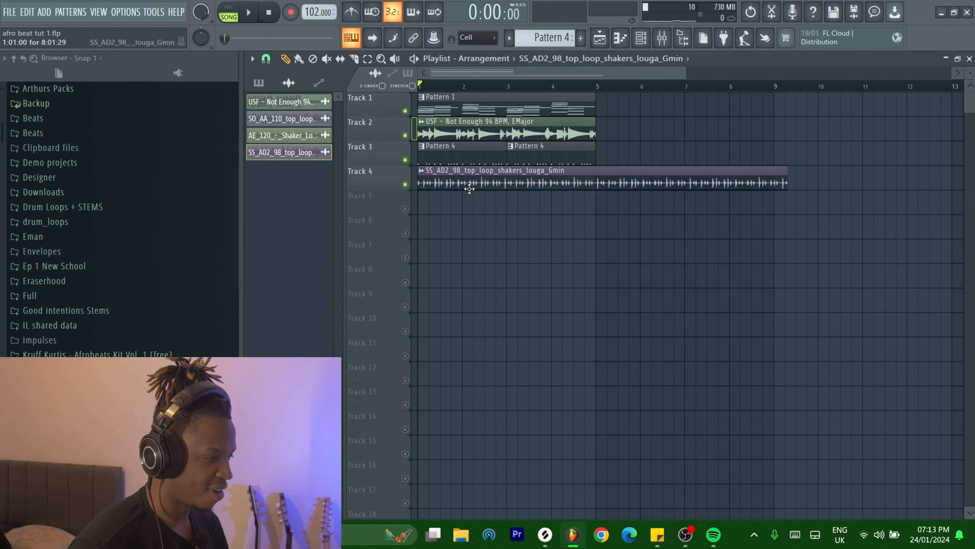
- Time-stretch the SS_AD2_98_top_loop_shakers_louga_Gmin loop on Track 4 to 8:00:00 so it fits eight bars
{"action": "left_click", "coordinate": [465, 169]}
{"action": "left_click_drag", "start_coordinate": [516, 195], "coordinate": [516, 175]}
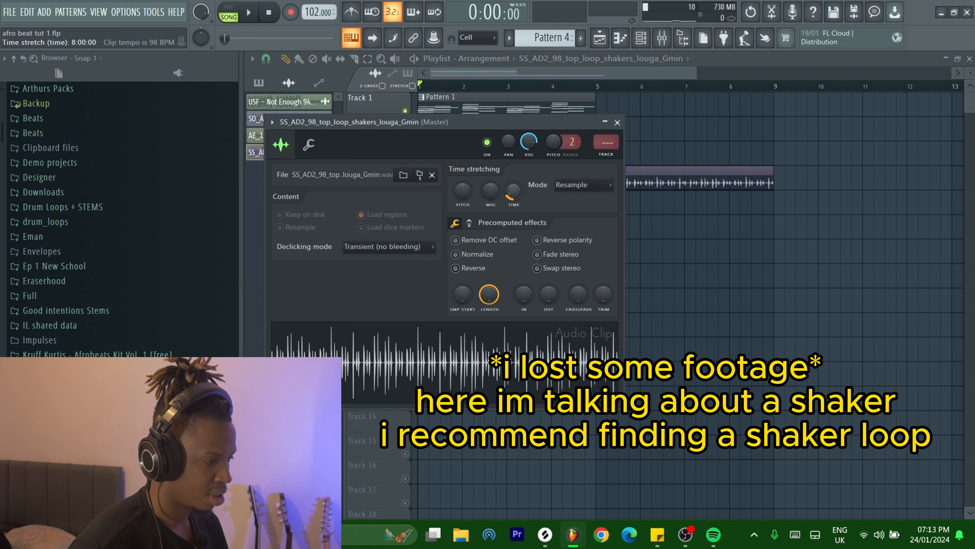
{"action": "key", "text": "Escape"}
- Set the shaker loop's channel volume to 45% against the Pattern 4 drums alone and trim its Track 4 clip to four bars
{"action": "right_click", "coordinate": [405, 160]}
{"action": "left_click", "coordinate": [406, 185]}
{"action": "key", "text": "space"}
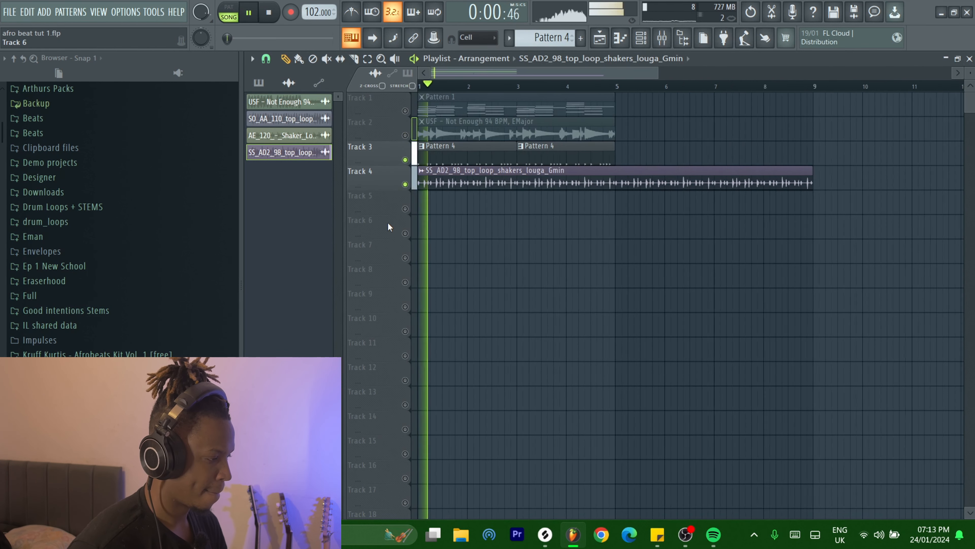
{"action": "scroll", "coordinate": [434, 198], "scroll_direction": "up", "scroll_amount": 3}
{"action": "double_click", "coordinate": [452, 183]}
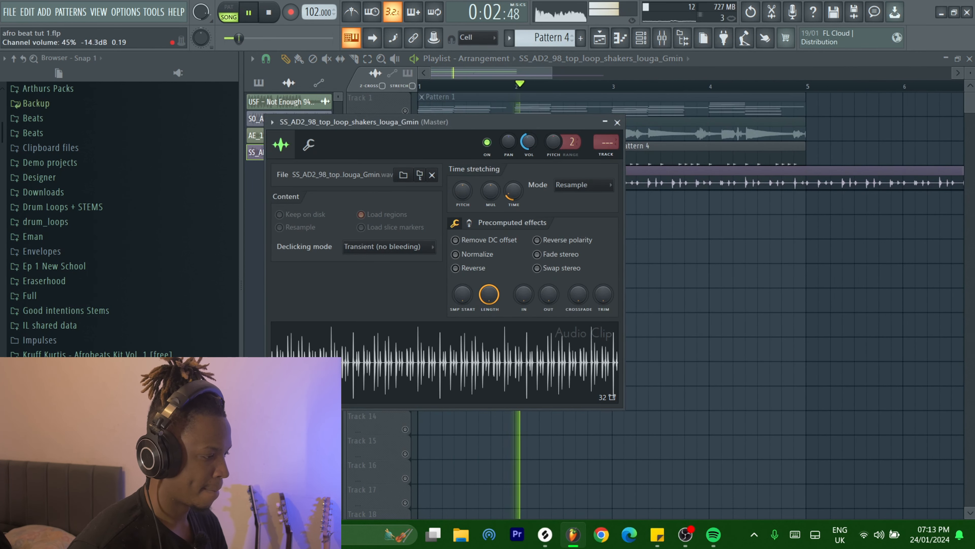
{"action": "key", "text": "Escape"}
{"action": "left_click", "coordinate": [812, 183]}
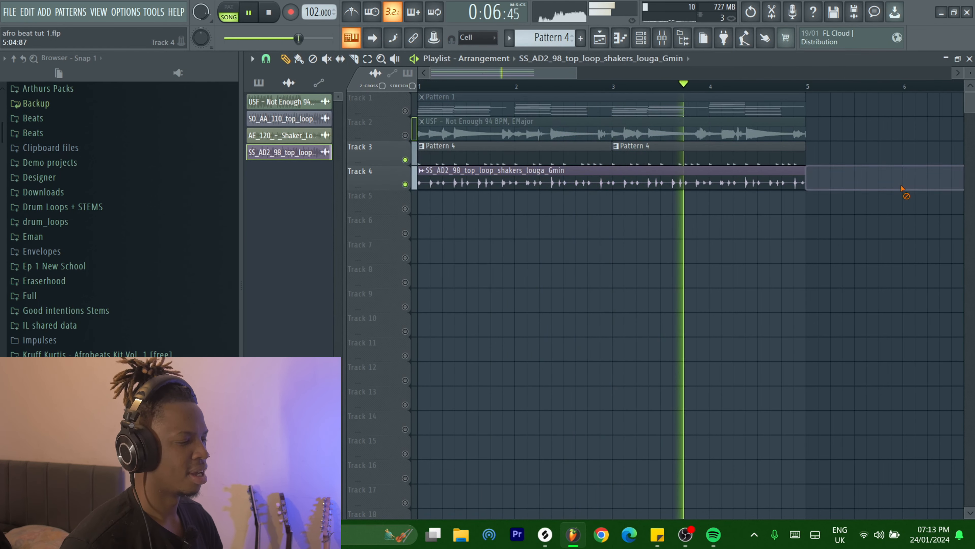
{"action": "left_click", "coordinate": [905, 187]}
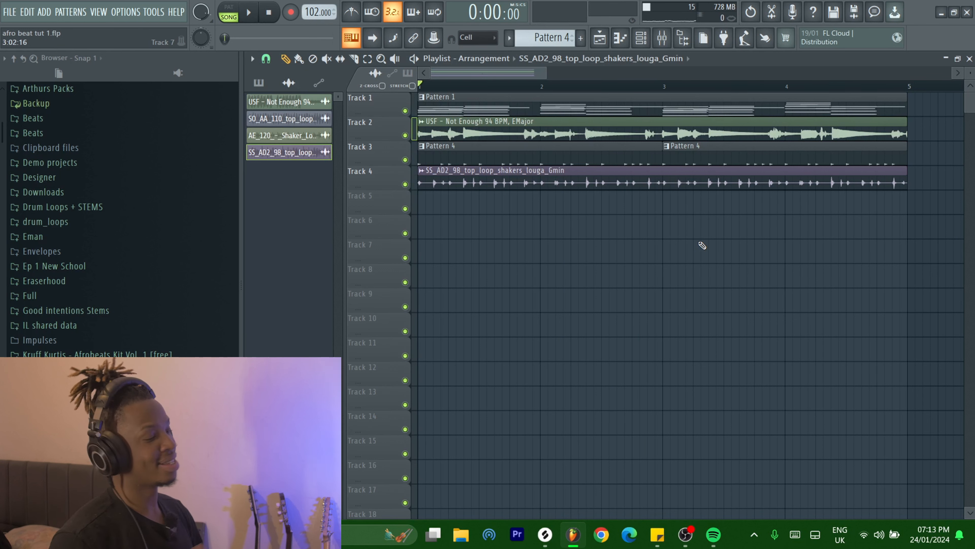
- Play the arrangement with the shaker track muted to hear the beat without it
{"action": "left_click", "coordinate": [405, 184]}
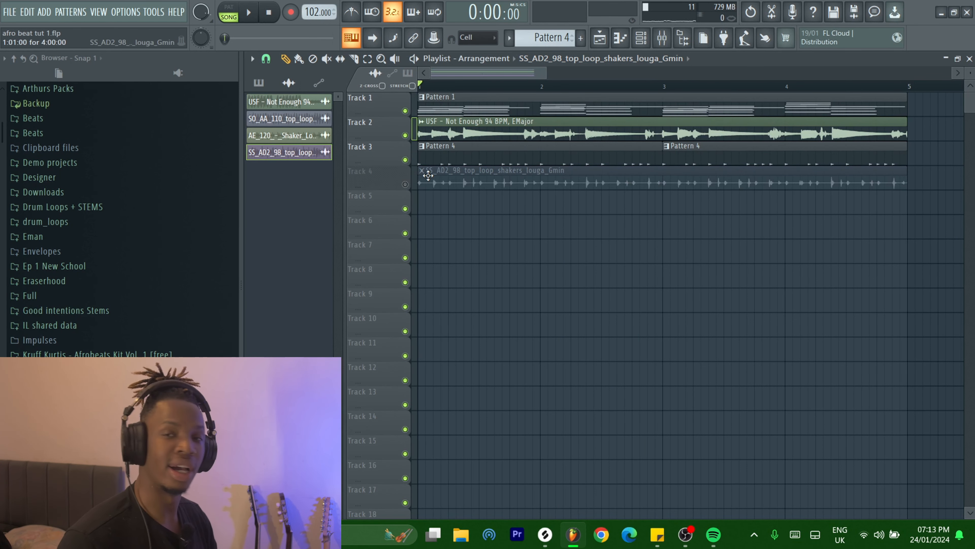
{"action": "key", "text": "space"}
{"action": "scroll", "coordinate": [408, 168], "scroll_direction": "down", "scroll_amount": 1}
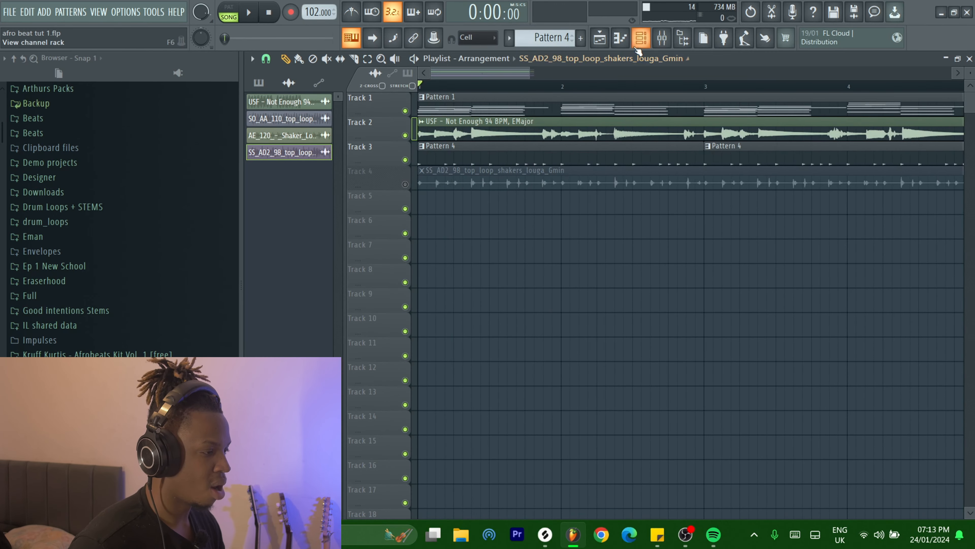
- Create Pattern 5 and add an Xpand!2 channel with the Full Finger Bass sound from the Basses category
{"action": "left_click", "coordinate": [638, 44]}
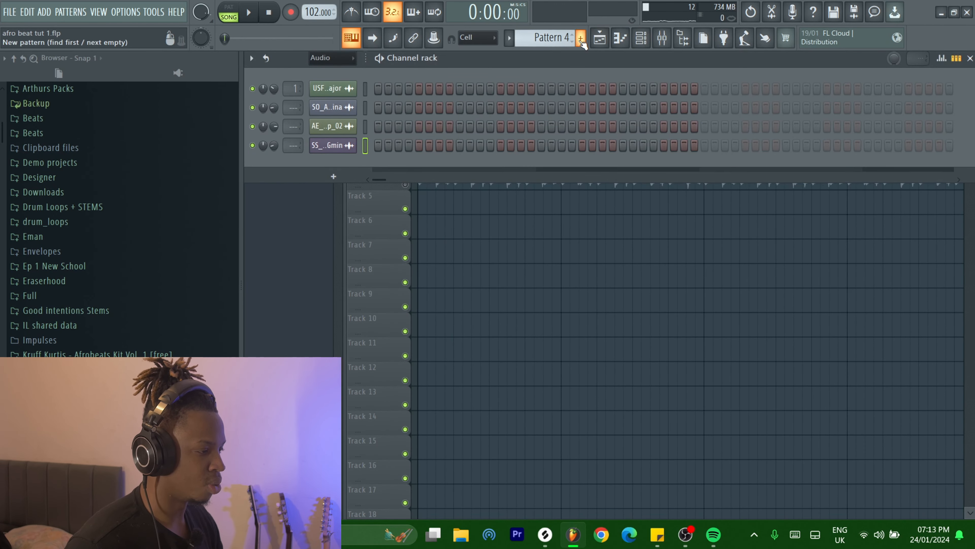
{"action": "left_click", "coordinate": [581, 37]}
{"action": "left_click", "coordinate": [333, 176]}
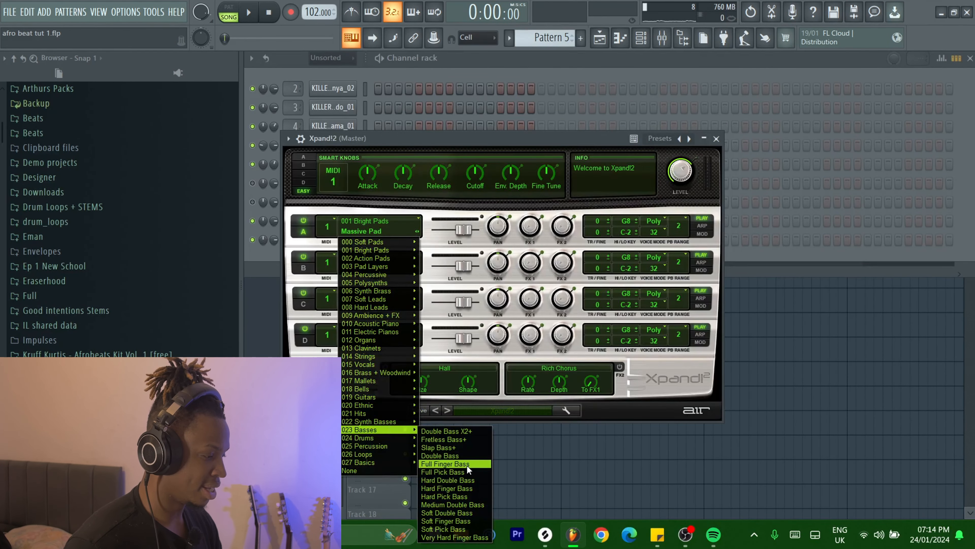
{"action": "left_click", "coordinate": [466, 465]}
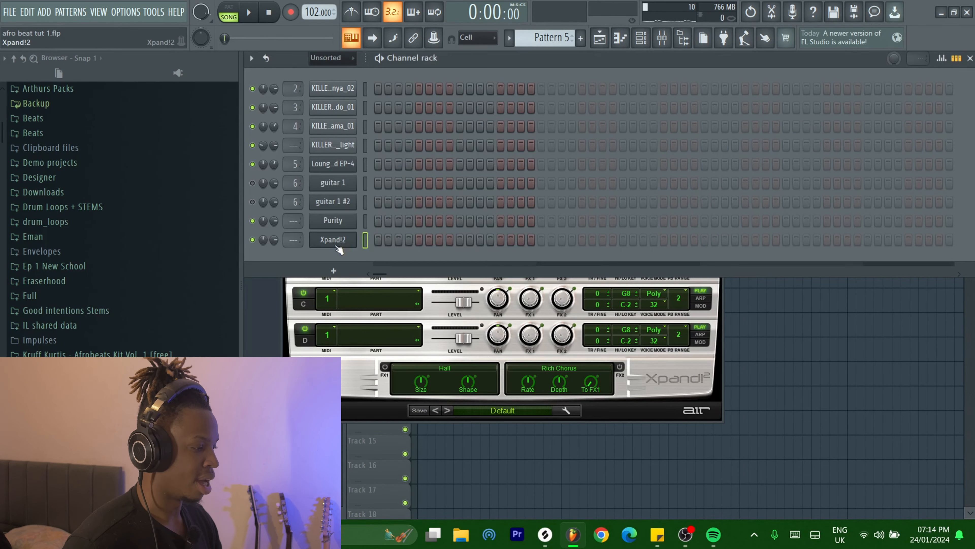
- Rename the Xpand!2 channel to bass, route it to mixer track 7 and load RBass Stereo on that track
{"action": "right_click", "coordinate": [333, 240]}
{"action": "right_click", "coordinate": [333, 239]}
{"action": "right_click", "coordinate": [333, 239]}
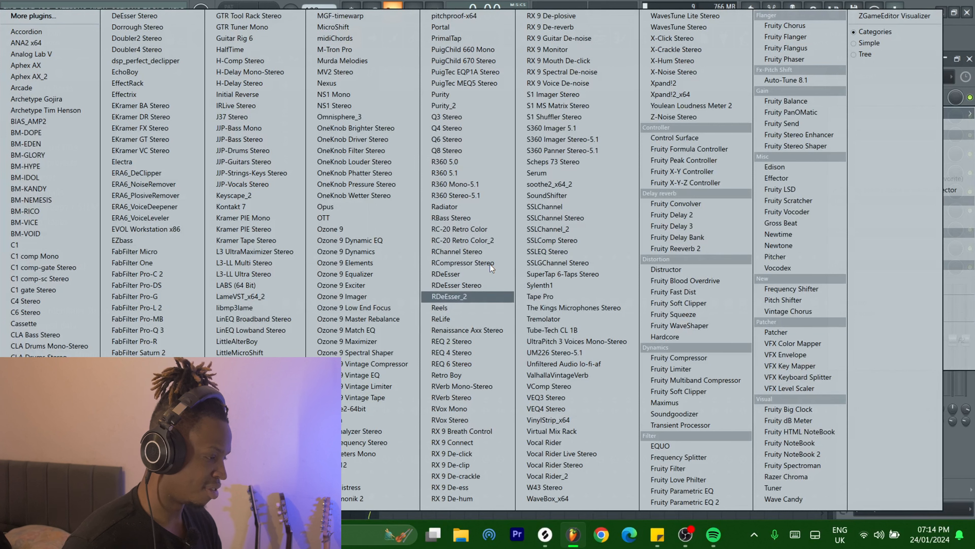
{"action": "left_click", "coordinate": [452, 217]}
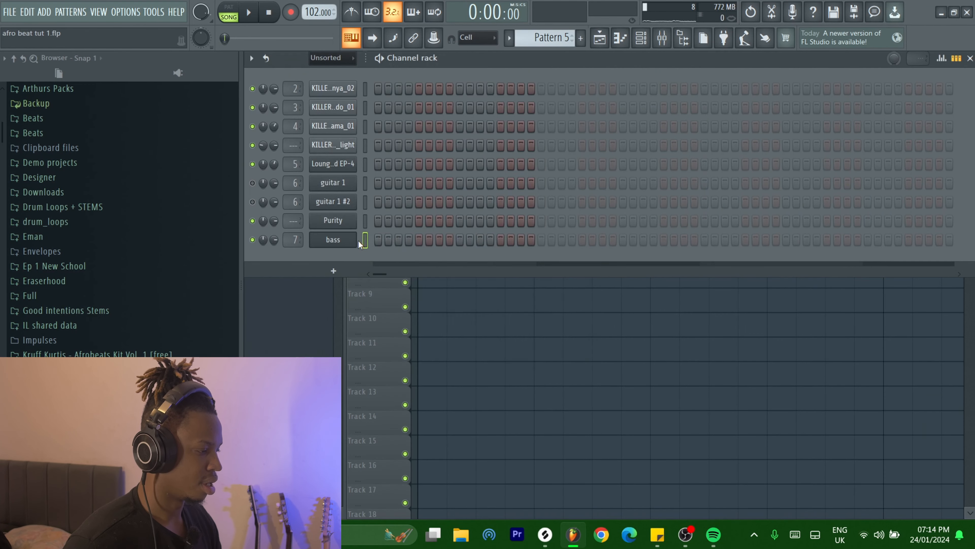
- Copy the root notes of the Lounge Lizard EP-4 chords in Pattern 1 into the bass channel's piano roll in Pattern 5
{"action": "right_click", "coordinate": [359, 240]}
{"action": "left_click", "coordinate": [369, 237]}
{"action": "scroll", "coordinate": [332, 249], "scroll_direction": "down", "scroll_amount": 4}
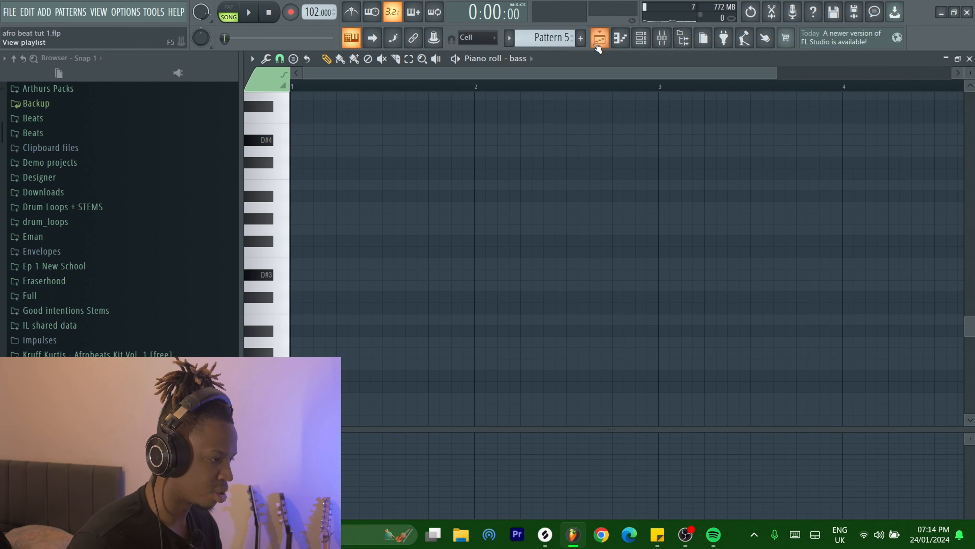
{"action": "left_click", "coordinate": [600, 37]}
{"action": "left_click", "coordinate": [620, 38]}
{"action": "left_click", "coordinate": [639, 41]}
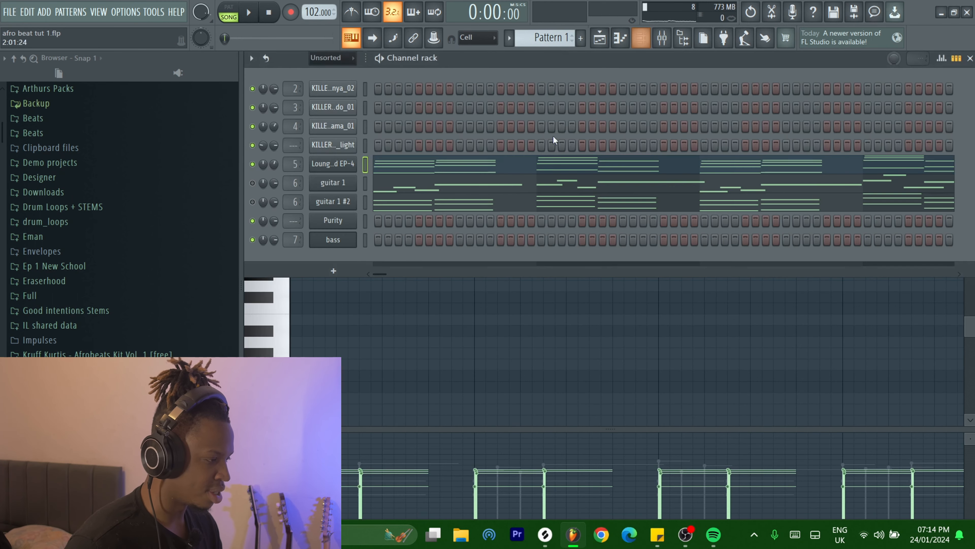
{"action": "left_click", "coordinate": [433, 169]}
{"action": "left_click_drag", "start_coordinate": [875, 301], "coordinate": [313, 178]}
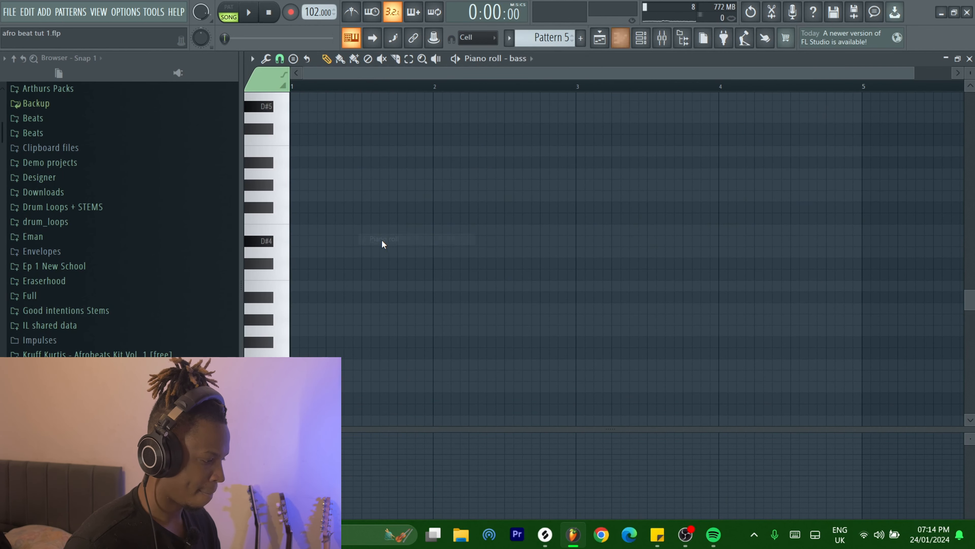
{"action": "key", "text": "ctrl+v"}
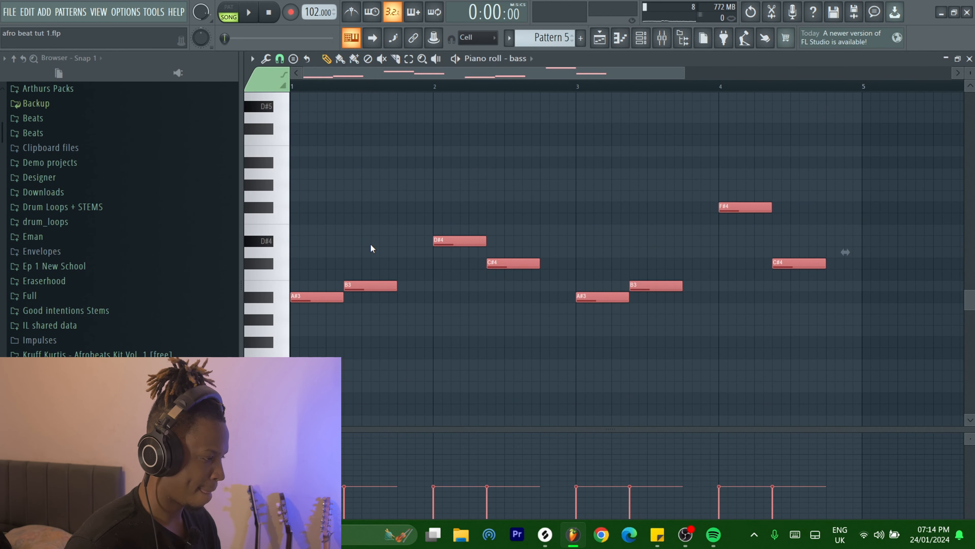
- Play Pattern 5 on its own and try raising the velocity of all the bass notes
{"action": "left_click", "coordinate": [229, 7]}
{"action": "key", "text": "space"}
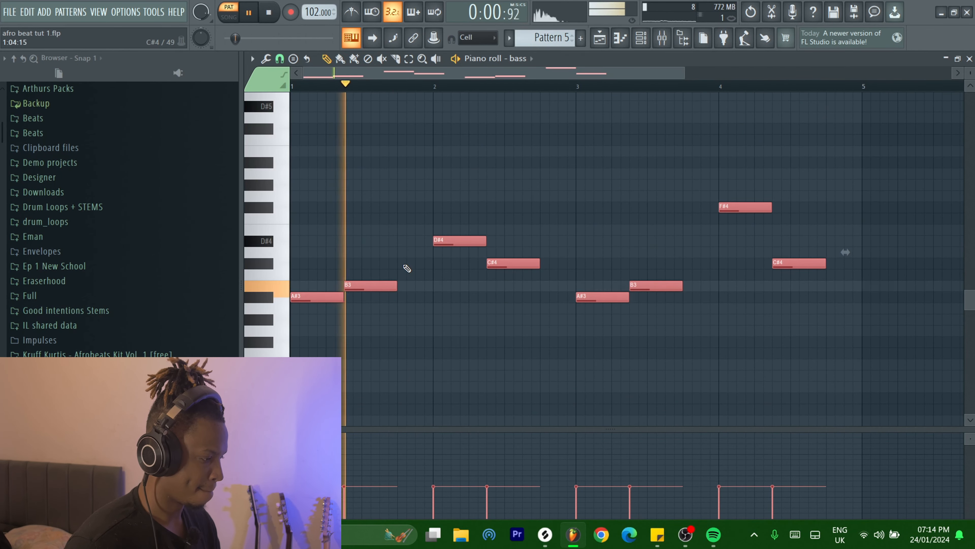
{"action": "key", "text": "ctrl+a"}
{"action": "scroll", "coordinate": [409, 291], "scroll_direction": "up", "scroll_amount": 2}
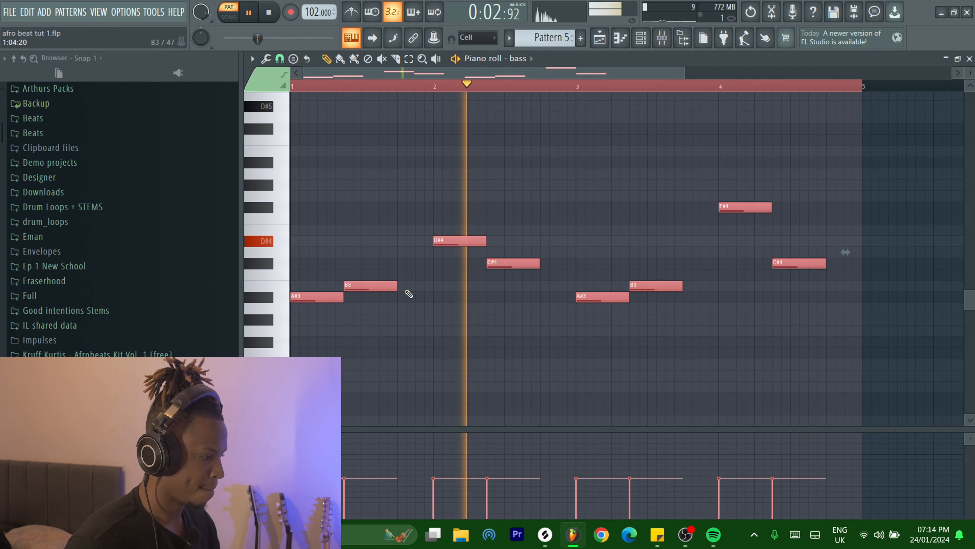
- Add a short B3 bass note that leads into bar 2 and ends at the bar line, checking it against the playing song
{"action": "mouse_move", "coordinate": [413, 278]}
{"action": "left_mouse_down"}
{"action": "mouse_move", "coordinate": [413, 327]}
{"action": "mouse_move", "coordinate": [413, 285]}
{"action": "left_mouse_up"}
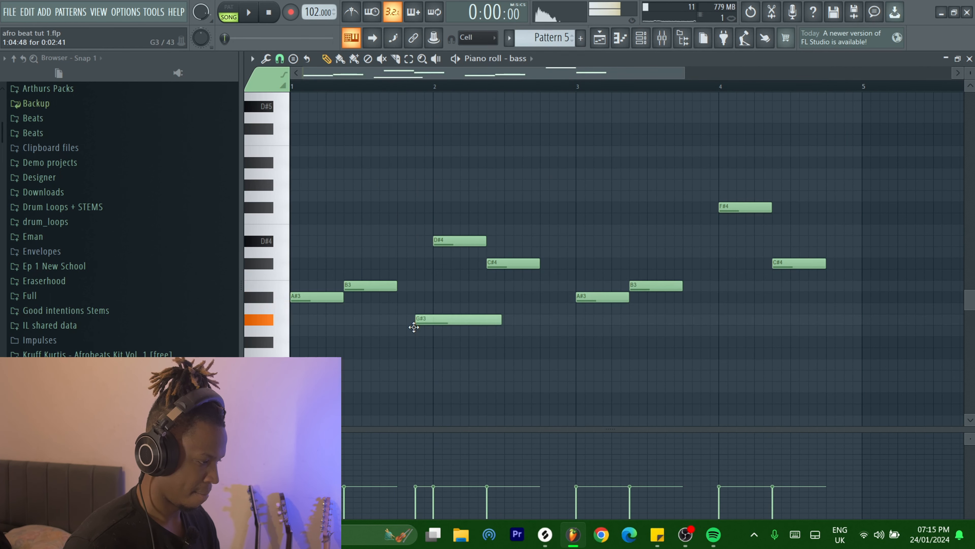
{"action": "key", "text": "space"}
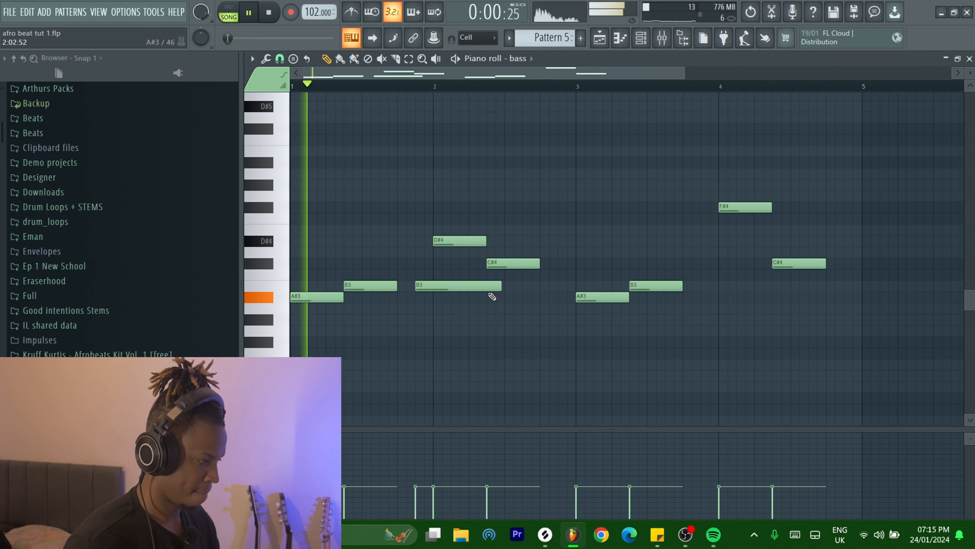
{"action": "left_click_drag", "start_coordinate": [498, 289], "coordinate": [439, 290]}
{"action": "scroll", "coordinate": [426, 287], "scroll_direction": "up", "scroll_amount": 3, "text": "ctrl"}
{"action": "scroll", "coordinate": [440, 290], "scroll_direction": "down", "scroll_amount": 3, "text": "ctrl"}
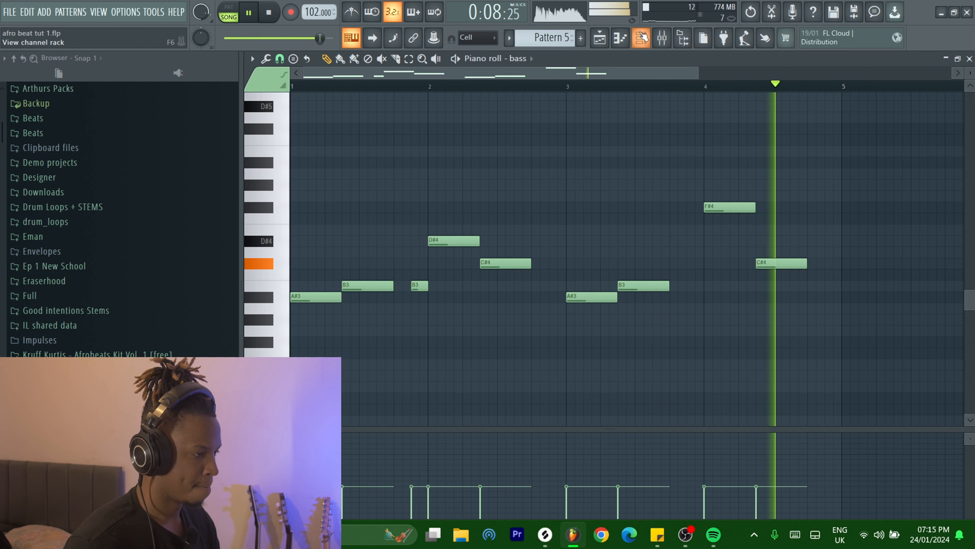
- Examine the bass track in the mixer and listen to the bass line within the full arrangement
{"action": "key", "text": "F6"}
{"action": "left_click", "coordinate": [662, 38]}
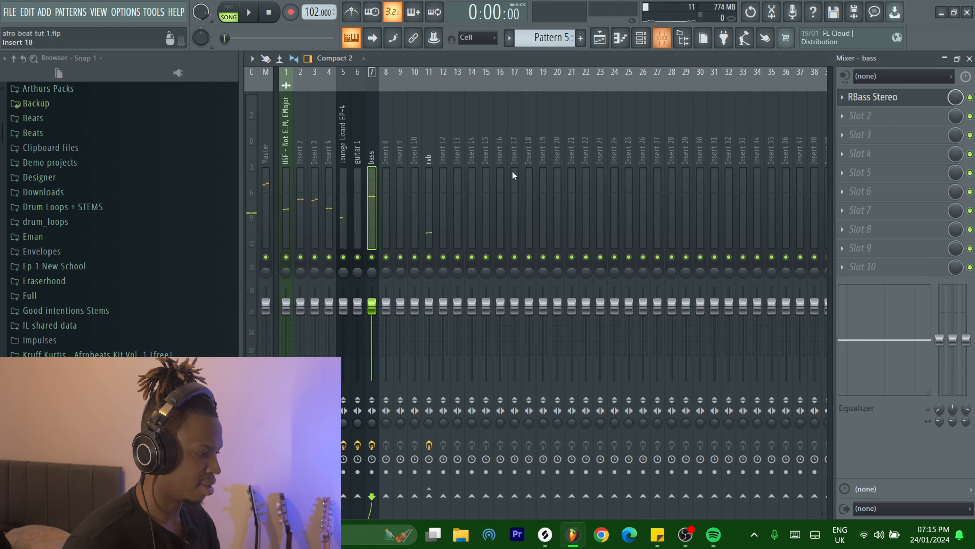
{"action": "left_click_drag", "start_coordinate": [379, 314], "coordinate": [343, 314]}
{"action": "right_click", "coordinate": [343, 257]}
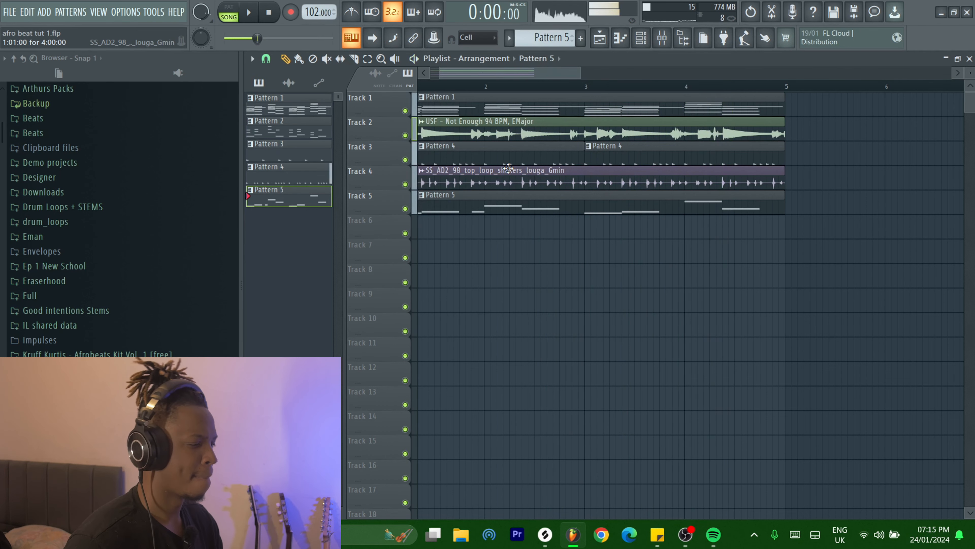
{"action": "key", "text": "space"}
- Transpose the bass line's F#4 note at bar 4 down one octave to F#3 and play the song to check it
{"action": "double_click", "coordinate": [726, 194]}
{"action": "scroll", "coordinate": [725, 196], "scroll_direction": "down", "scroll_amount": 3}
{"action": "left_click_drag", "start_coordinate": [516, 193], "coordinate": [571, 218]}
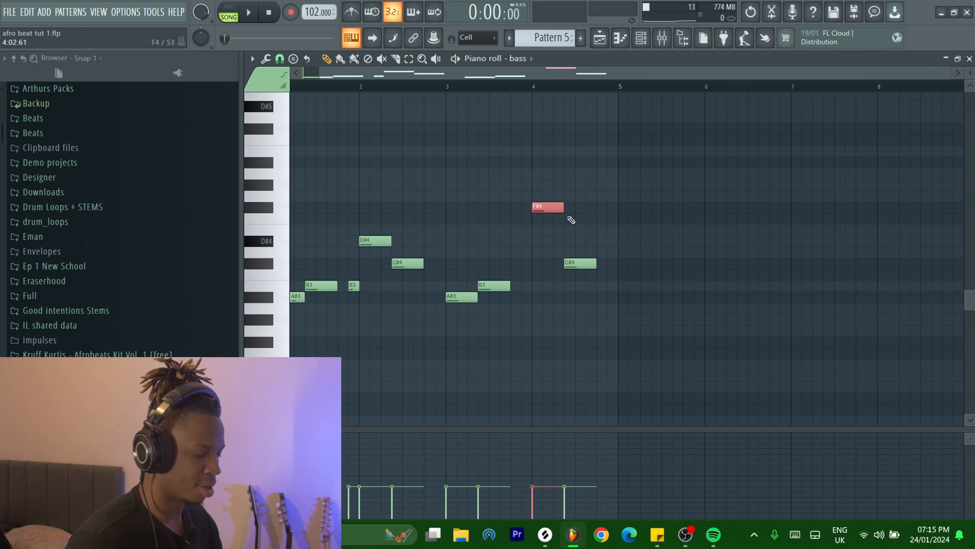
{"action": "key", "text": "ctrl+Down"}
{"action": "key", "text": "space"}
{"action": "left_click_drag", "start_coordinate": [466, 90], "coordinate": [481, 236]}
{"action": "scroll", "coordinate": [480, 242], "scroll_direction": "up", "scroll_amount": 2}
{"action": "scroll", "coordinate": [485, 249], "scroll_direction": "down", "scroll_amount": 2}
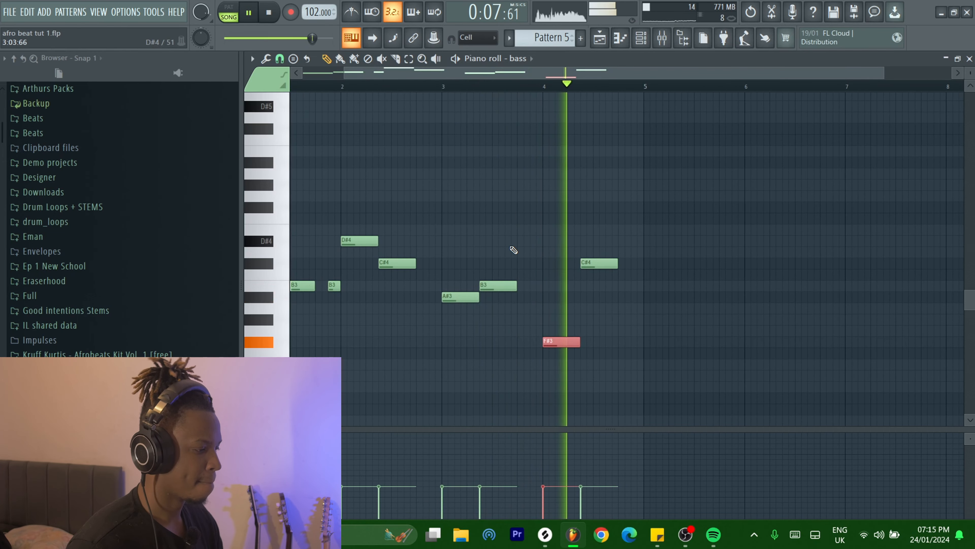
{"action": "key", "text": "space"}
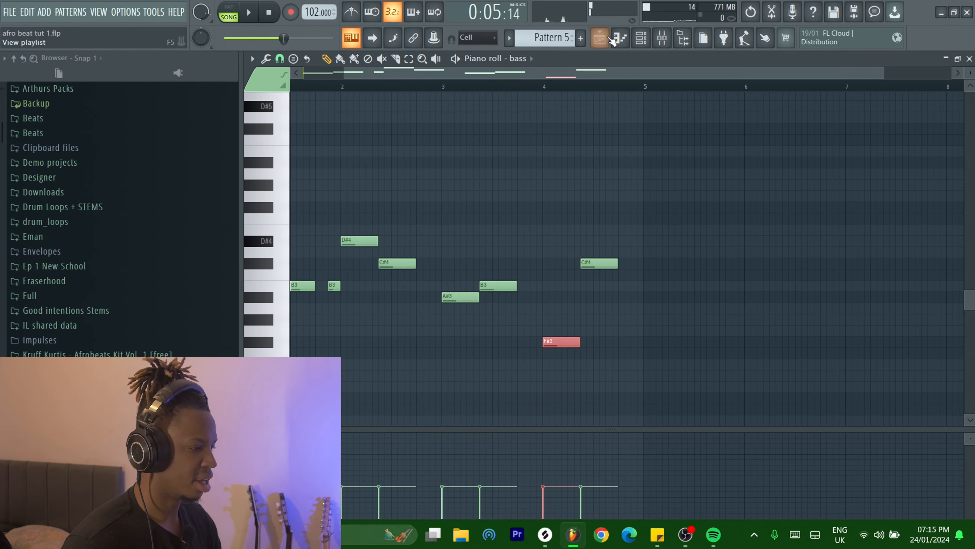
- Copy the Lounge Lizard EP-4 chords from Pattern 1 into a new FL Keys channel in a new Pattern 6
{"action": "left_click", "coordinate": [610, 41]}
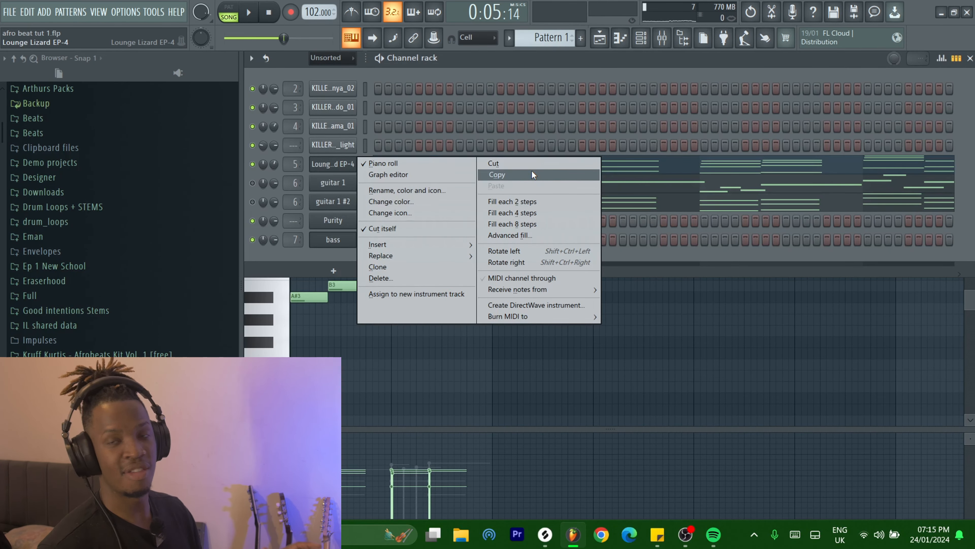
{"action": "left_click", "coordinate": [606, 51]}
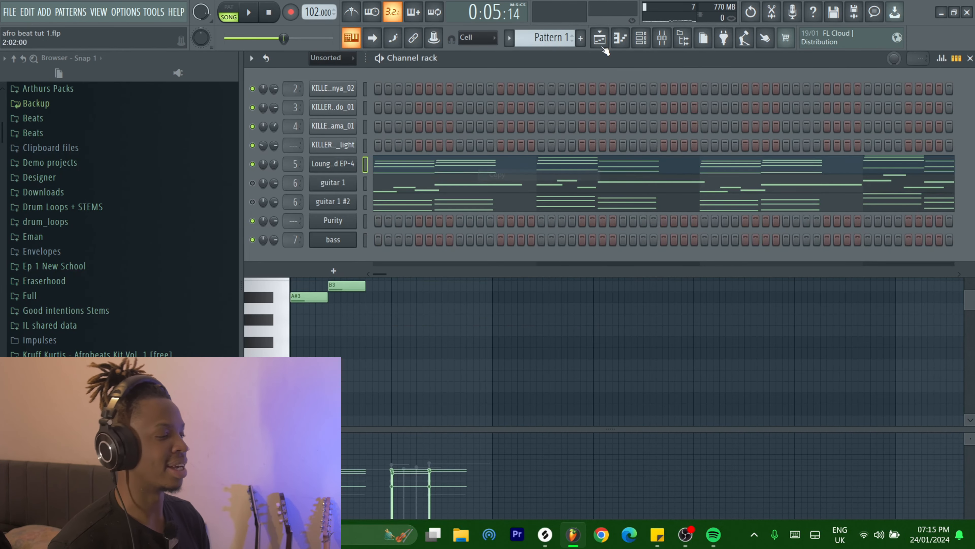
{"action": "left_click", "coordinate": [581, 38]}
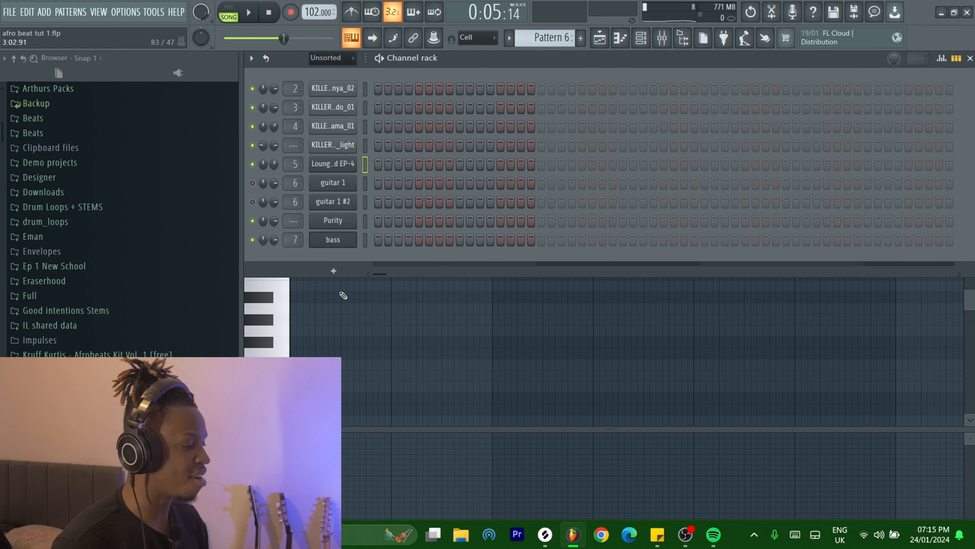
{"action": "left_click", "coordinate": [340, 273]}
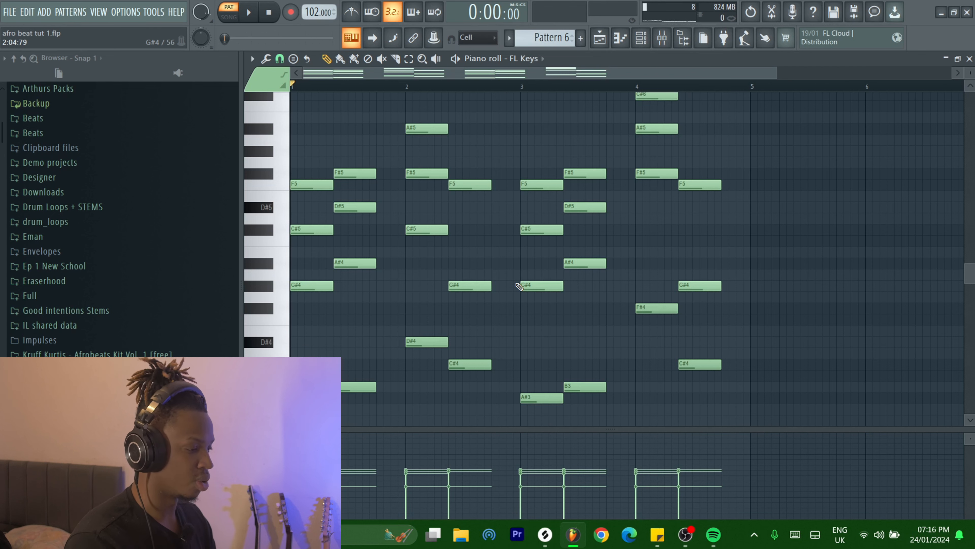
- Apply legato to the FL Keys chord notes so each chord lasts until the next one
{"action": "key", "text": "ctrl+l"}
{"action": "scroll", "coordinate": [794, 209], "scroll_direction": "up", "scroll_amount": 3}
{"action": "scroll", "coordinate": [659, 223], "scroll_direction": "down", "scroll_amount": 2}
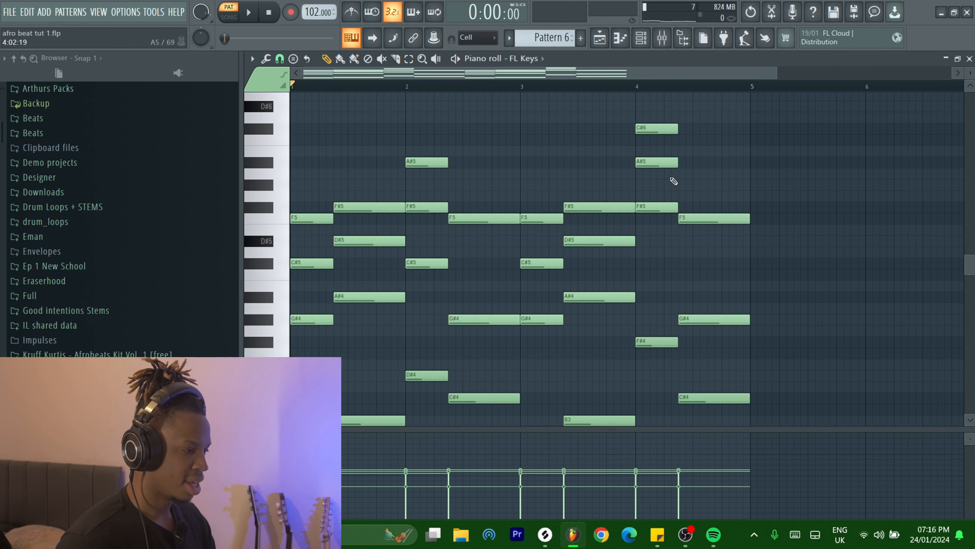
- Lower the FL Keys notes C#6 and A#5 at bar 4 and A#5 at bar 2 by one octave, and play the pattern
{"action": "left_click_drag", "start_coordinate": [675, 173], "coordinate": [649, 104]}
{"action": "key", "text": "ctrl+Down"}
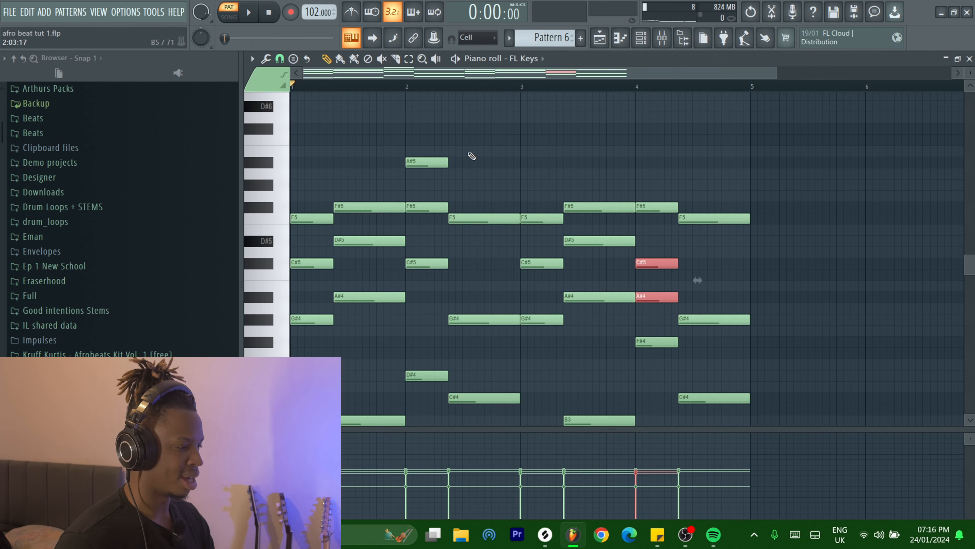
{"action": "left_click", "coordinate": [422, 161]}
{"action": "key", "text": "ctrl+Down"}
{"action": "key", "text": "space"}
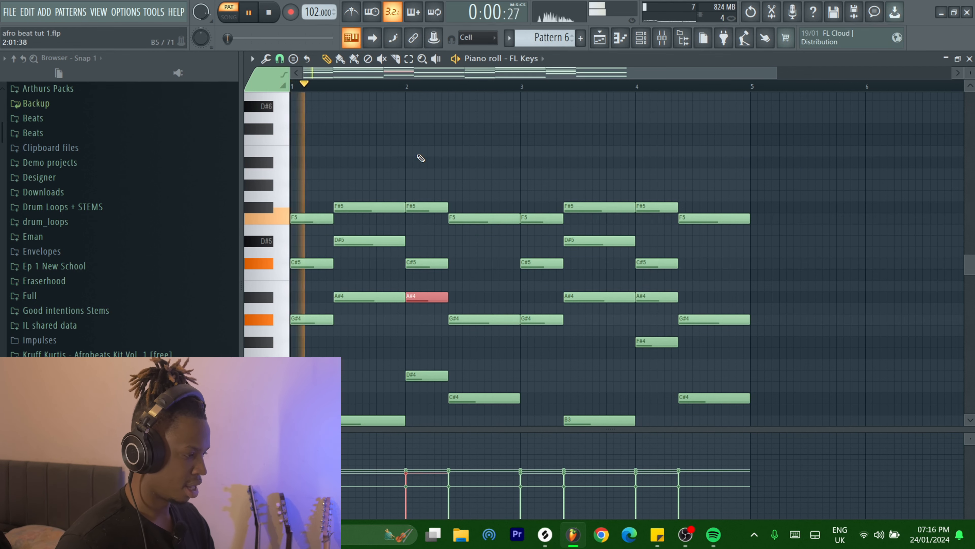
{"action": "scroll", "coordinate": [419, 185], "scroll_direction": "down", "scroll_amount": 2}
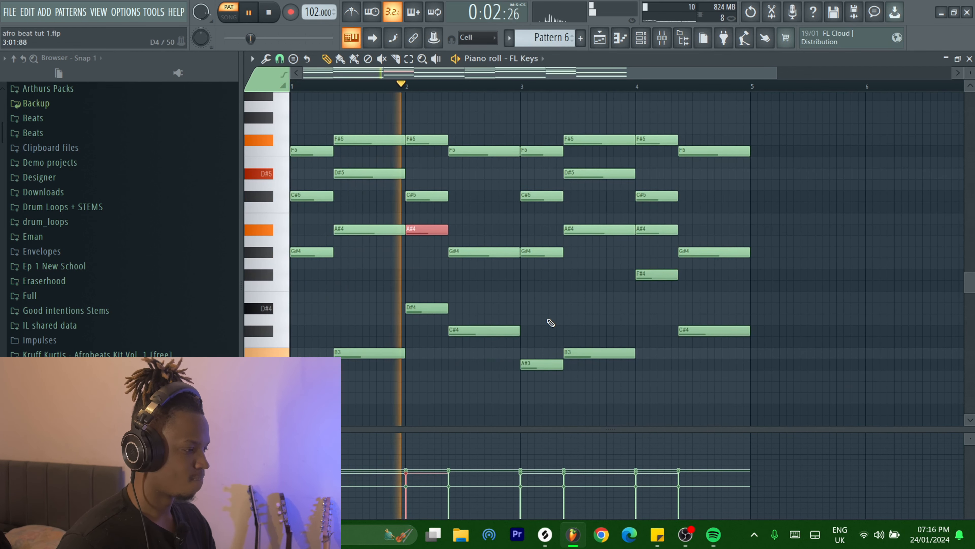
{"action": "key", "text": "space"}
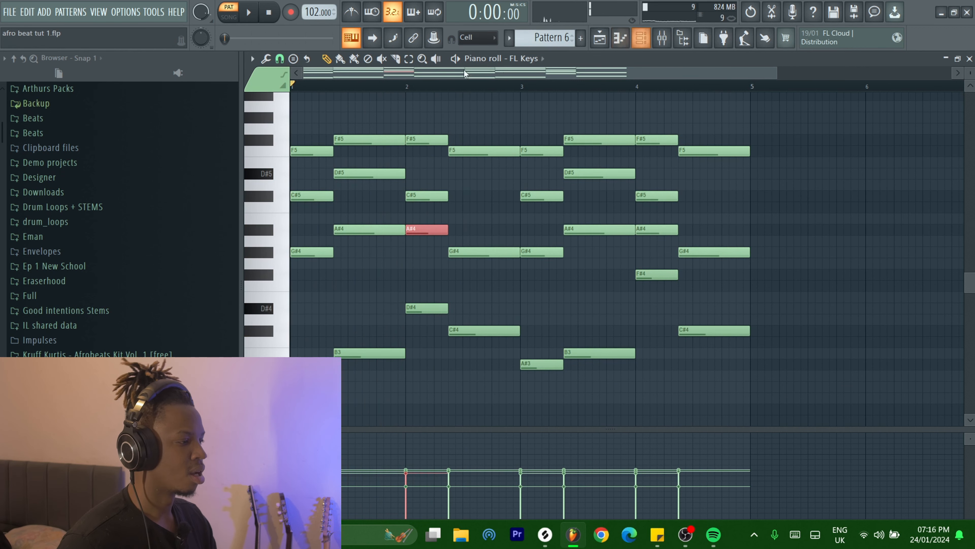
{"action": "scroll", "coordinate": [467, 98], "scroll_direction": "down", "scroll_amount": 1}
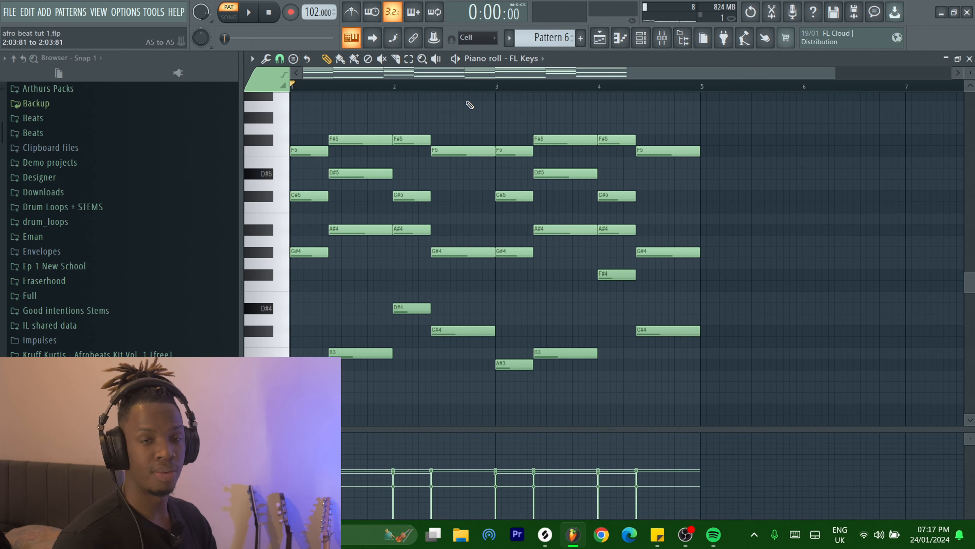
- Flip the FL Keys chord notes in Pattern 6 horizontally
{"action": "left_click", "coordinate": [252, 59]}
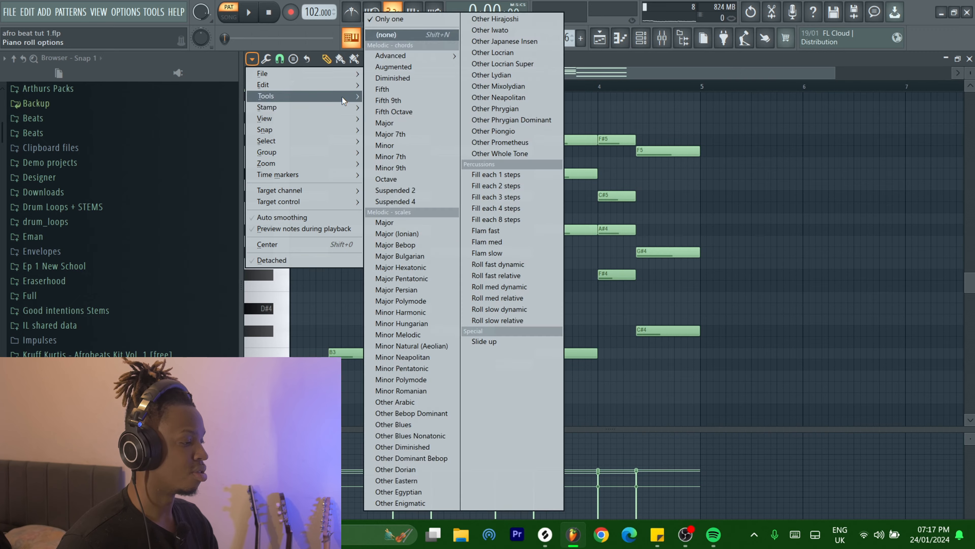
{"action": "mouse_move", "coordinate": [276, 95]}
{"action": "left_click", "coordinate": [572, 384]}
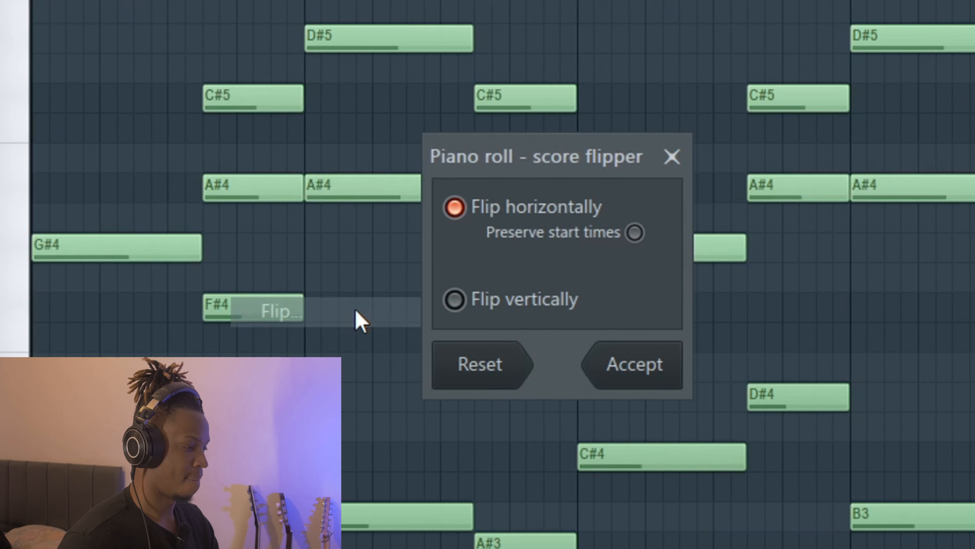
{"action": "left_click", "coordinate": [624, 359]}
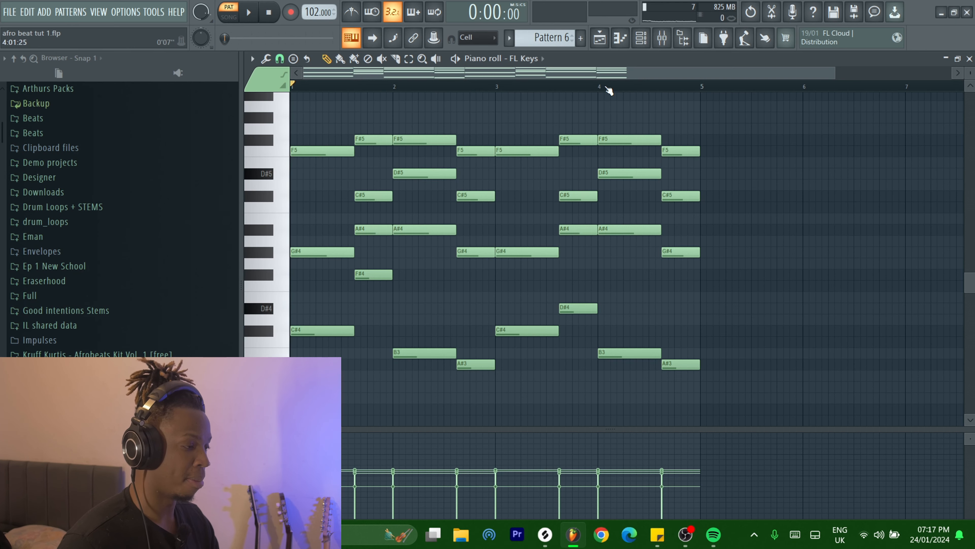
- Place Pattern 6 on playlist Track 7 at bar 1 and duplicate the clip at bar 5
{"action": "left_click", "coordinate": [610, 42]}
{"action": "left_click", "coordinate": [419, 256]}
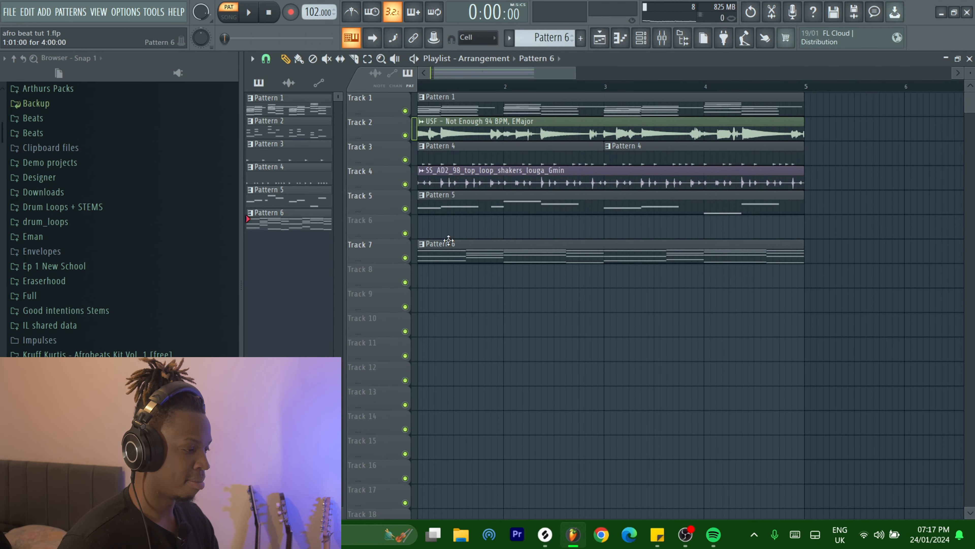
{"action": "scroll", "coordinate": [456, 135], "scroll_direction": "down", "scroll_amount": 3}
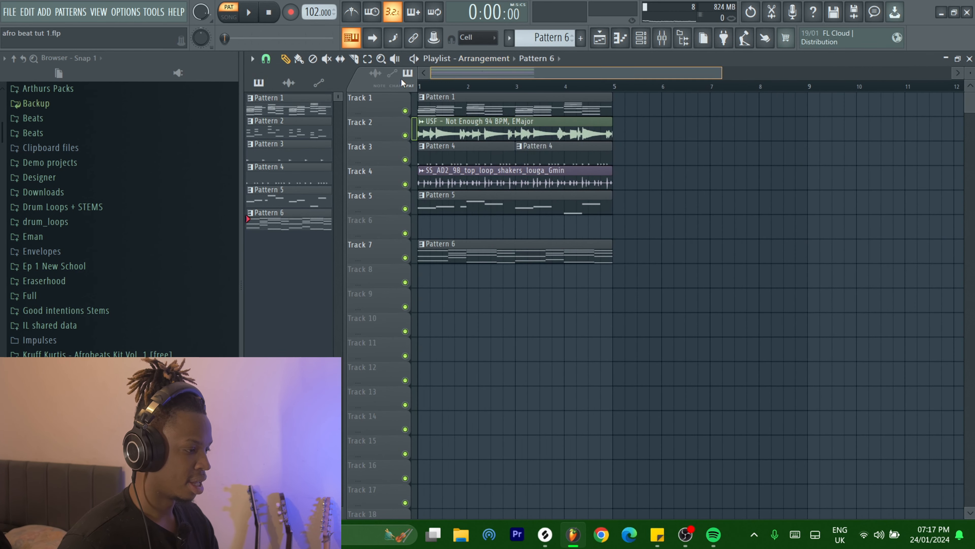
{"action": "left_click_drag", "start_coordinate": [476, 260], "coordinate": [672, 258], "text": "shift"}
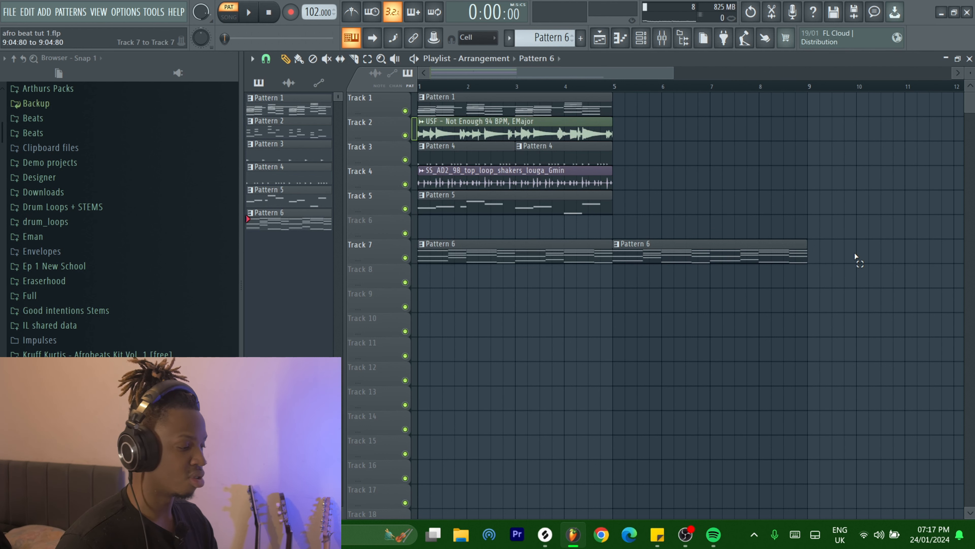
- Consolidate both Pattern 6 clips on Track 7 into one 16-bit stereo WAV audio clip
{"action": "left_click_drag", "start_coordinate": [856, 257], "coordinate": [490, 252], "text": "ctrl"}
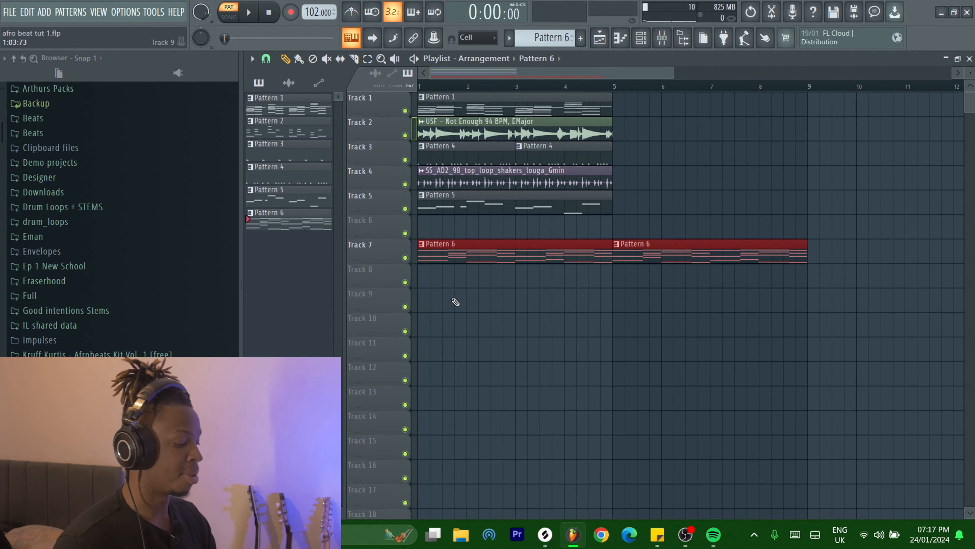
{"action": "key", "text": "ctrl+alt+c"}
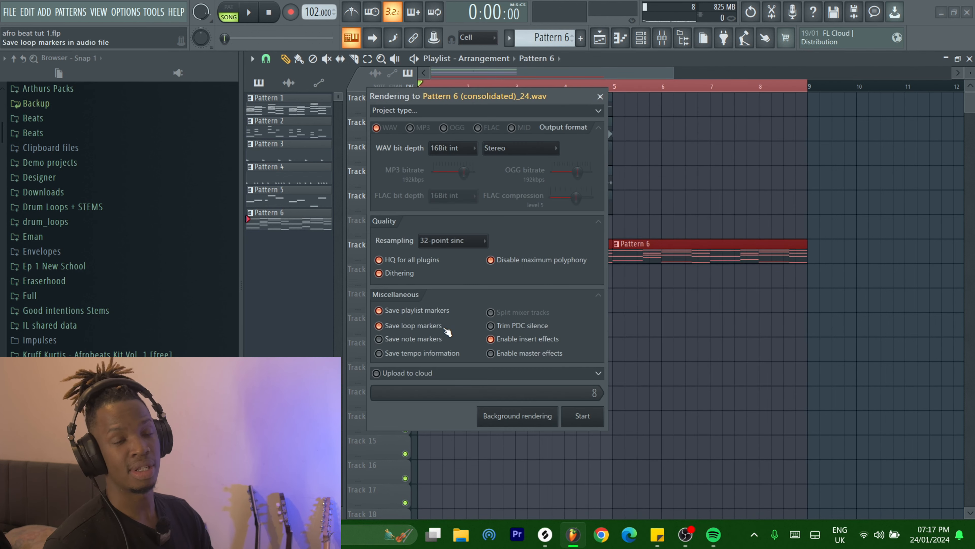
{"action": "left_click", "coordinate": [582, 415]}
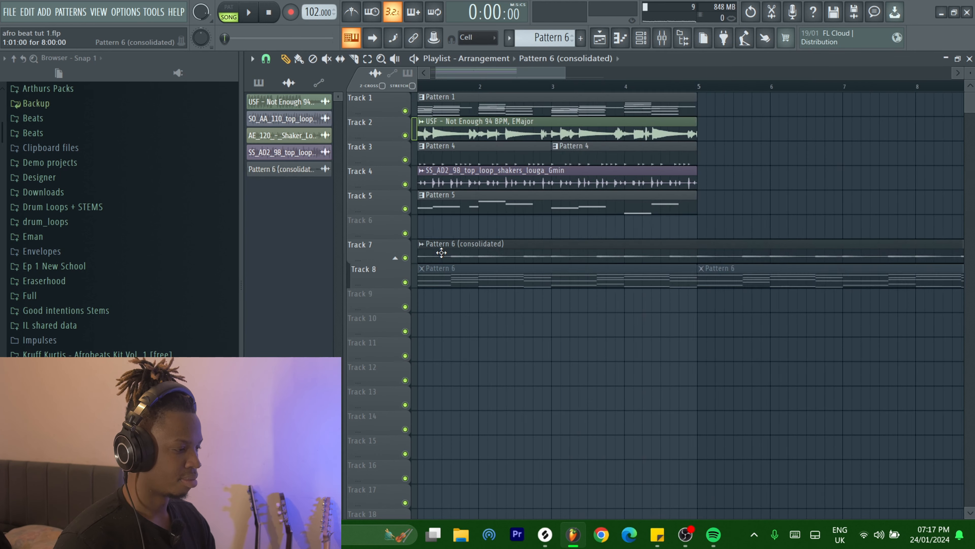
- Normalize the consolidated Pattern 6 audio clip and delete the two muted Pattern 6 clips on Track 8
{"action": "double_click", "coordinate": [442, 254]}
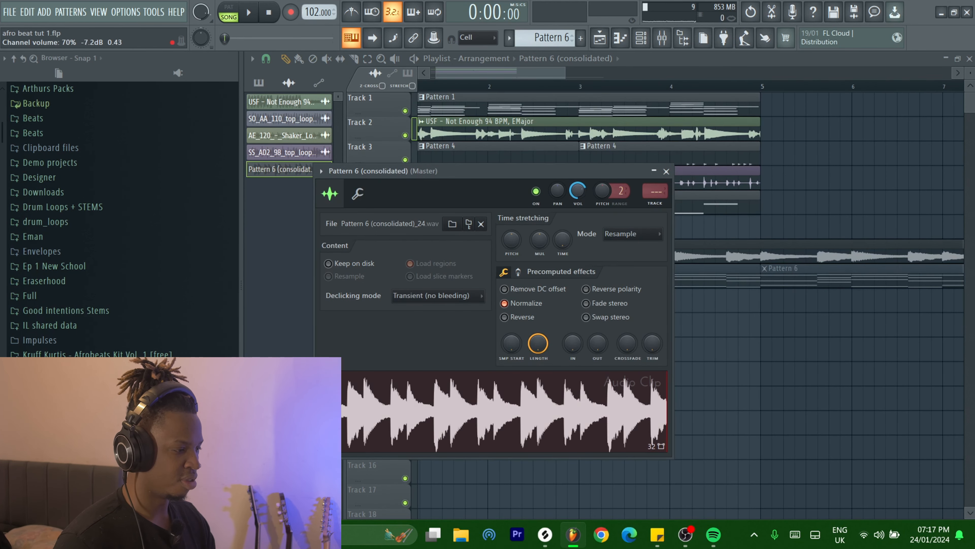
{"action": "key", "text": "Escape"}
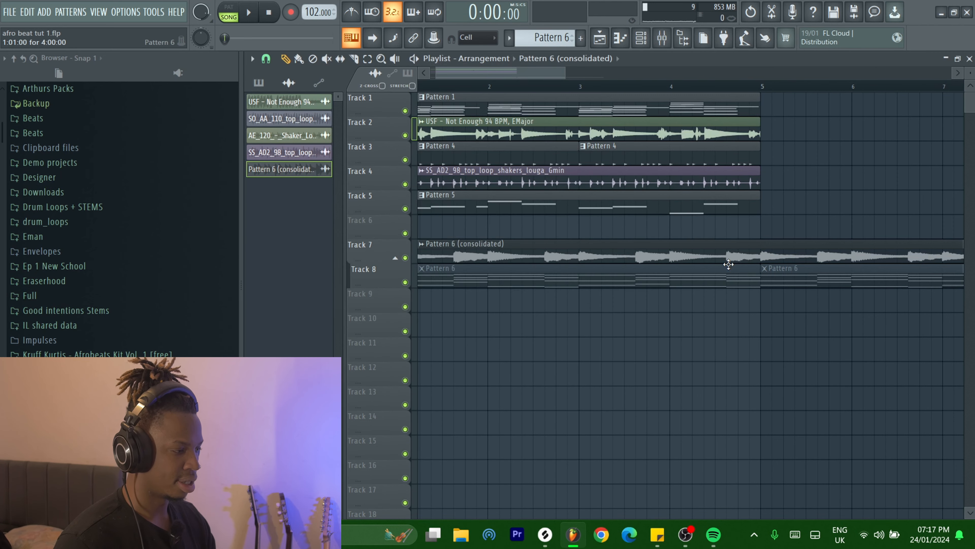
{"action": "scroll", "coordinate": [731, 246], "scroll_direction": "down", "scroll_amount": 3}
{"action": "scroll", "coordinate": [614, 266], "scroll_direction": "up", "scroll_amount": 2}
{"action": "scroll", "coordinate": [614, 272], "scroll_direction": "down", "scroll_amount": 2}
{"action": "right_click", "coordinate": [645, 275]}
{"action": "right_click", "coordinate": [499, 275]}
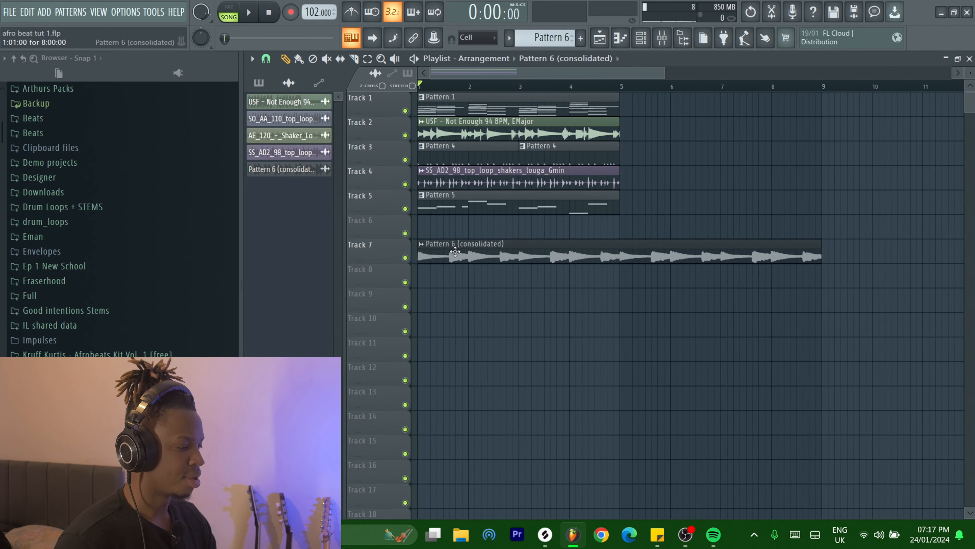
- Solo the consolidated clip on Track 7, play it, and bring in the Pattern 4 drums on Track 3
{"action": "right_click", "coordinate": [405, 257]}
{"action": "key", "text": "space"}
{"action": "scroll", "coordinate": [370, 220], "scroll_direction": "up", "scroll_amount": 2}
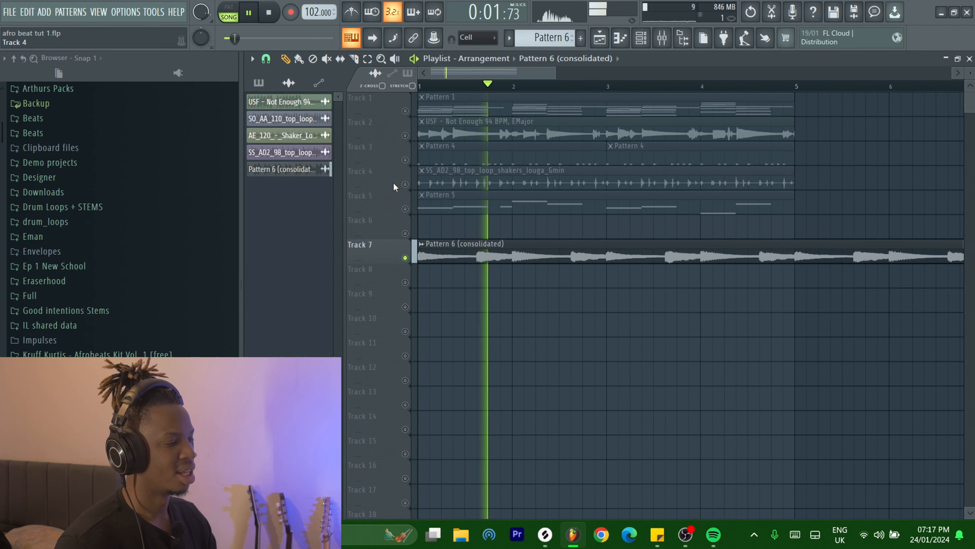
{"action": "left_click", "coordinate": [405, 160]}
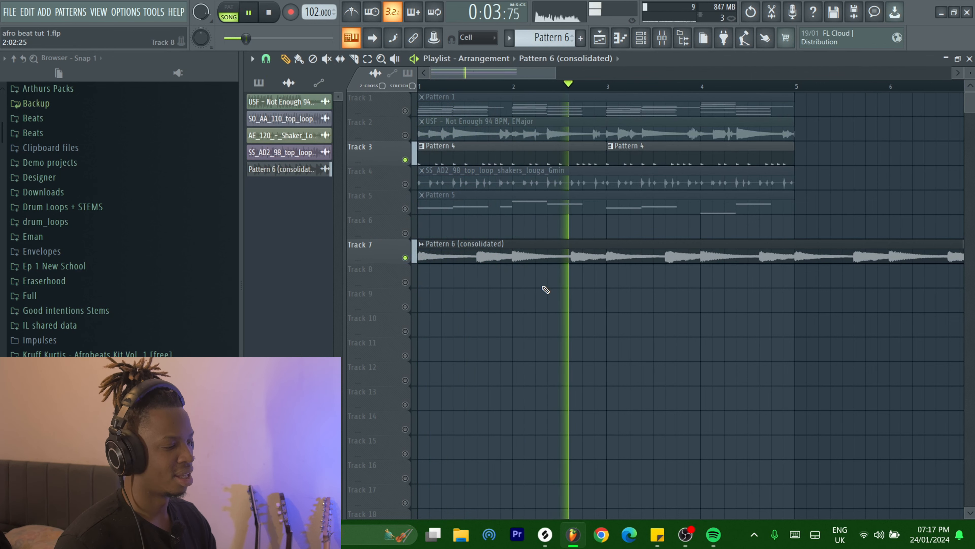
- Reverse the consolidated Pattern 6 audio clip and play it with the Track 3 drums
{"action": "double_click", "coordinate": [550, 261]}
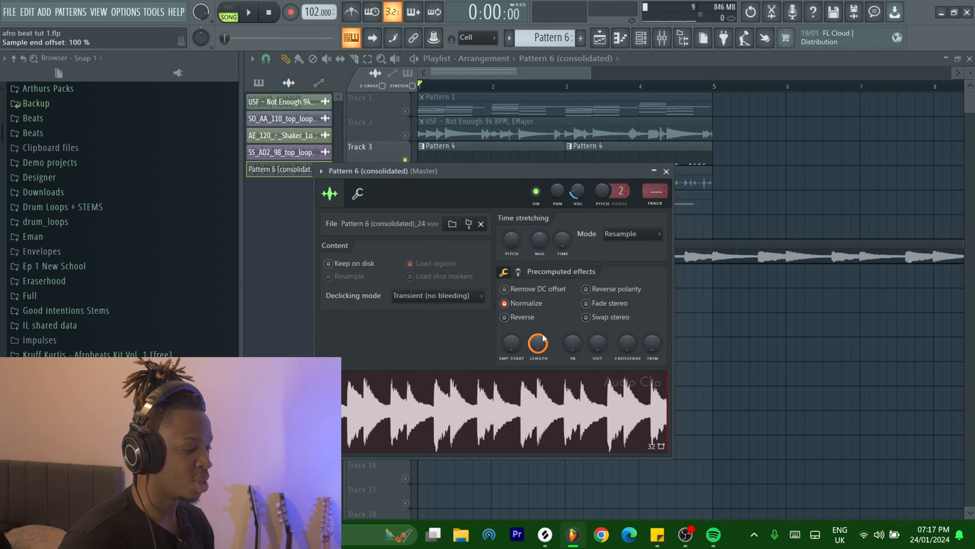
{"action": "left_click", "coordinate": [538, 317]}
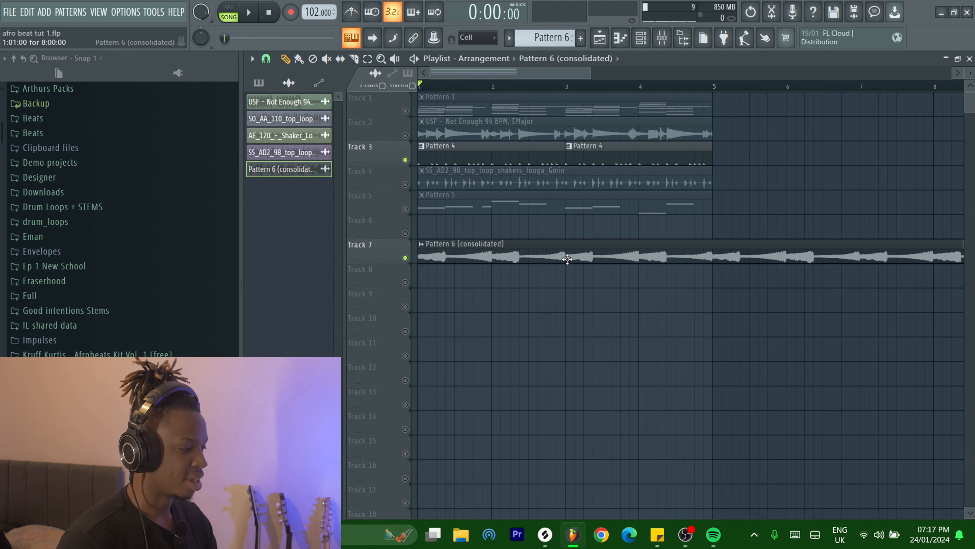
{"action": "key", "text": "space"}
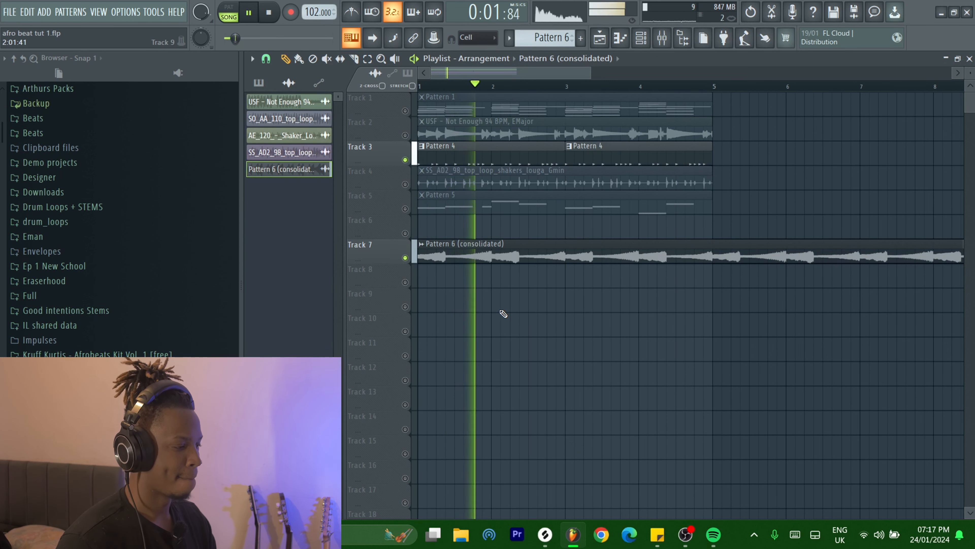
{"action": "key", "text": "space"}
- Route the consolidated Pattern 6 clip to mixer insert 8 and load Fruity Parametric EQ 2 on it
{"action": "double_click", "coordinate": [528, 259]}
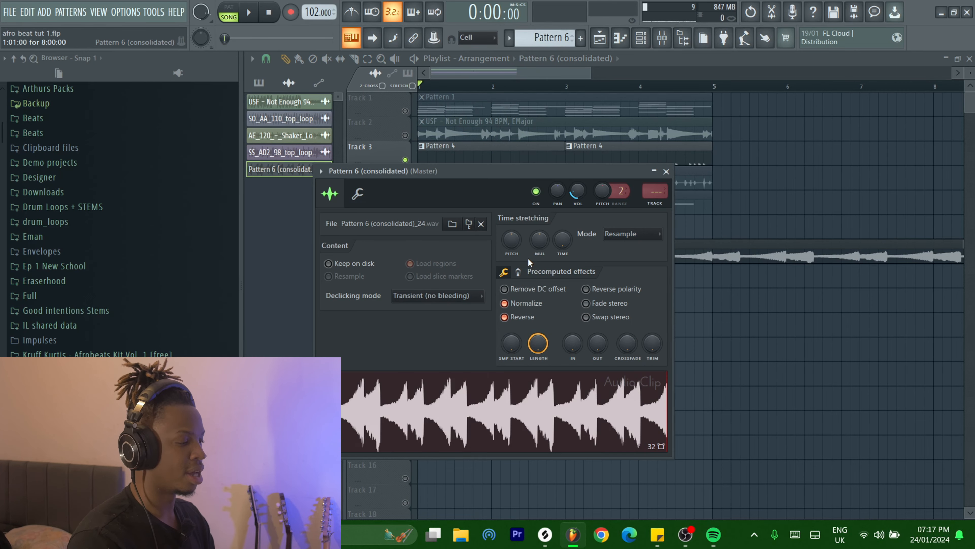
{"action": "key", "text": "F9"}
{"action": "left_click", "coordinate": [854, 101]}
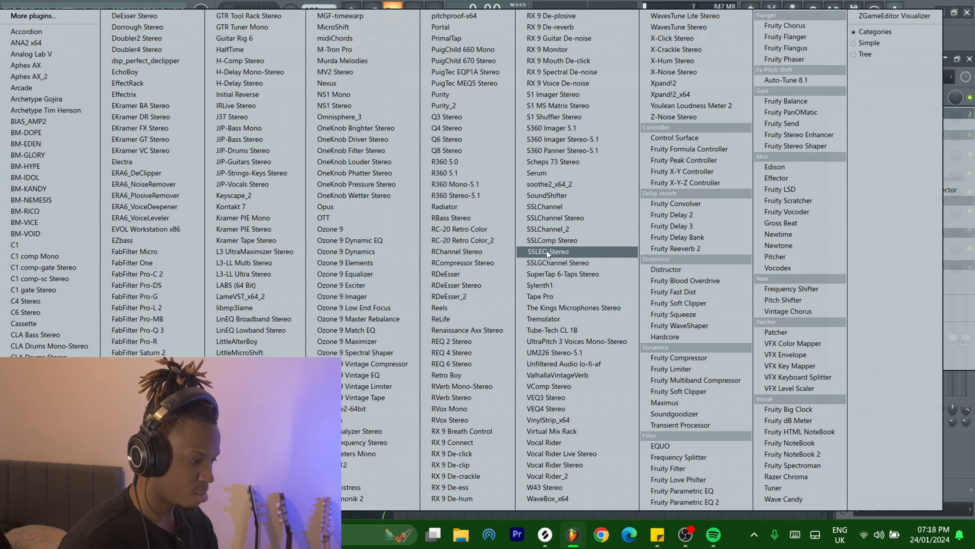
{"action": "left_click", "coordinate": [685, 502]}
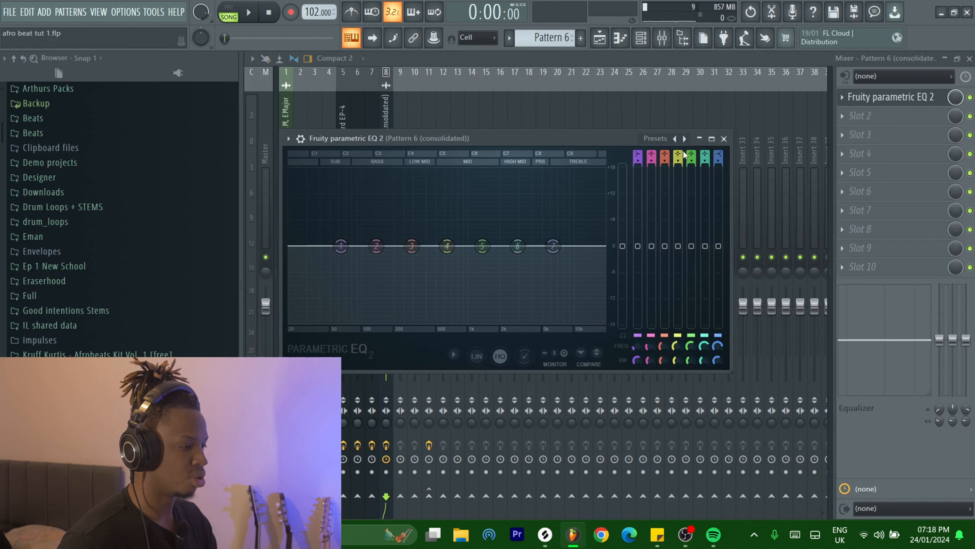
- Cut below about 200 Hz and above about 3 kHz with the EQ, add Fruity Reeverb 2, and play the clip
{"action": "left_click_drag", "start_coordinate": [545, 247], "coordinate": [530, 253]}
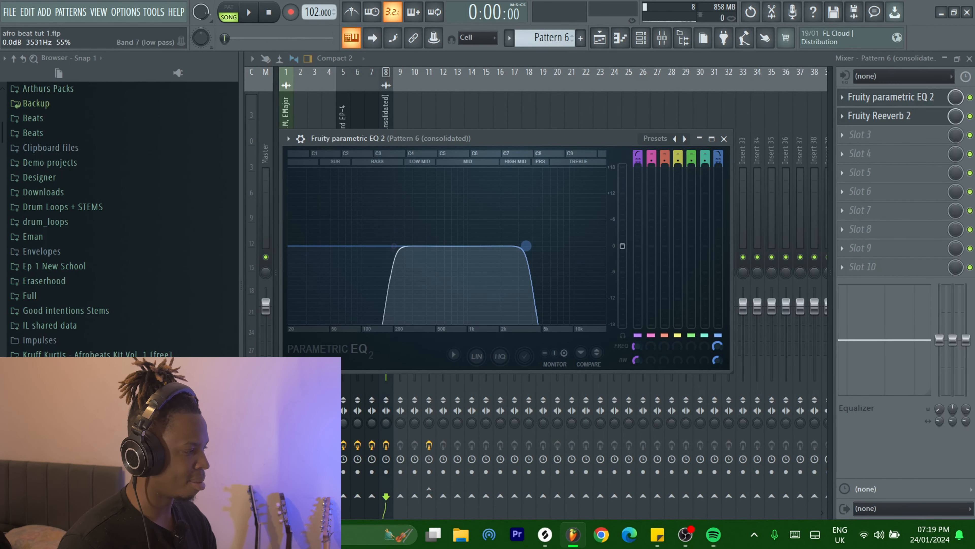
{"action": "left_click_drag", "start_coordinate": [525, 245], "coordinate": [520, 246]}
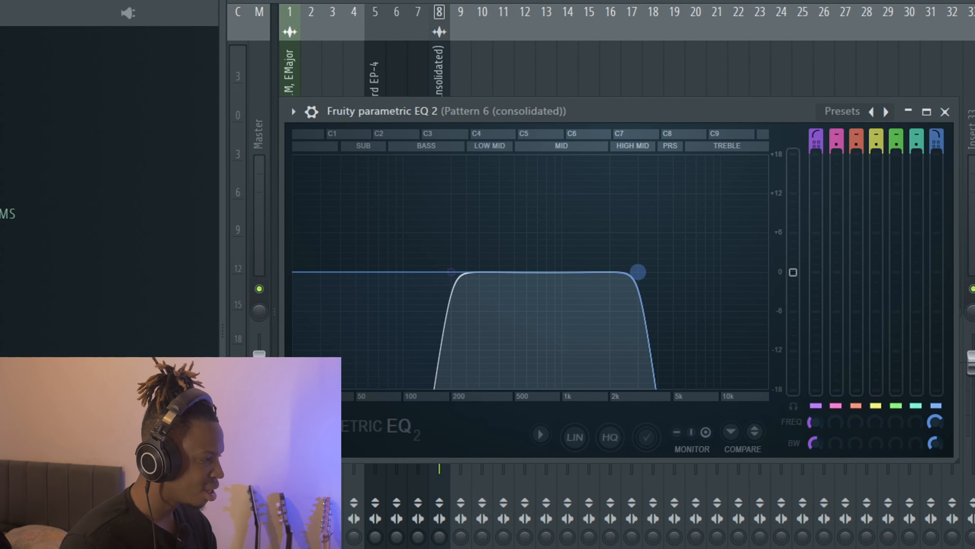
{"action": "key", "text": "space"}
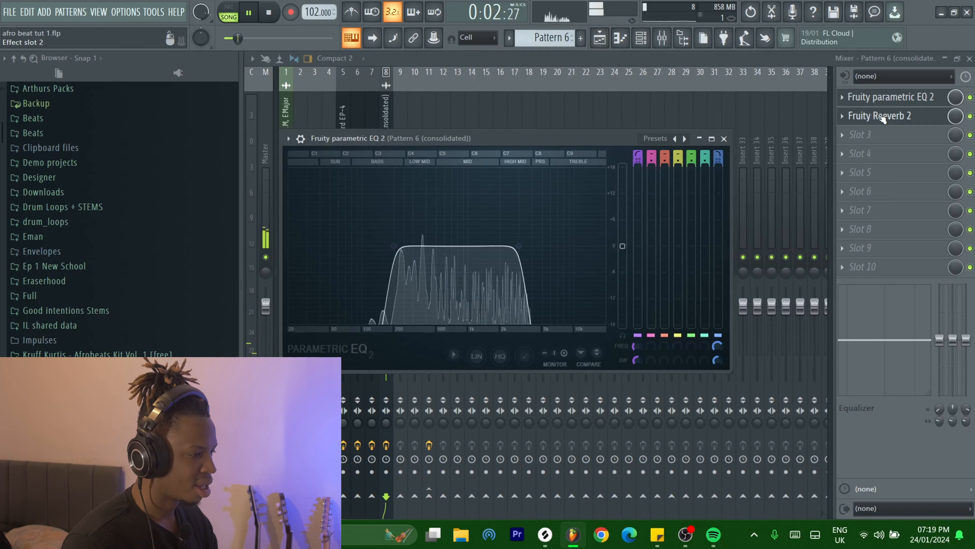
{"action": "left_click", "coordinate": [881, 117]}
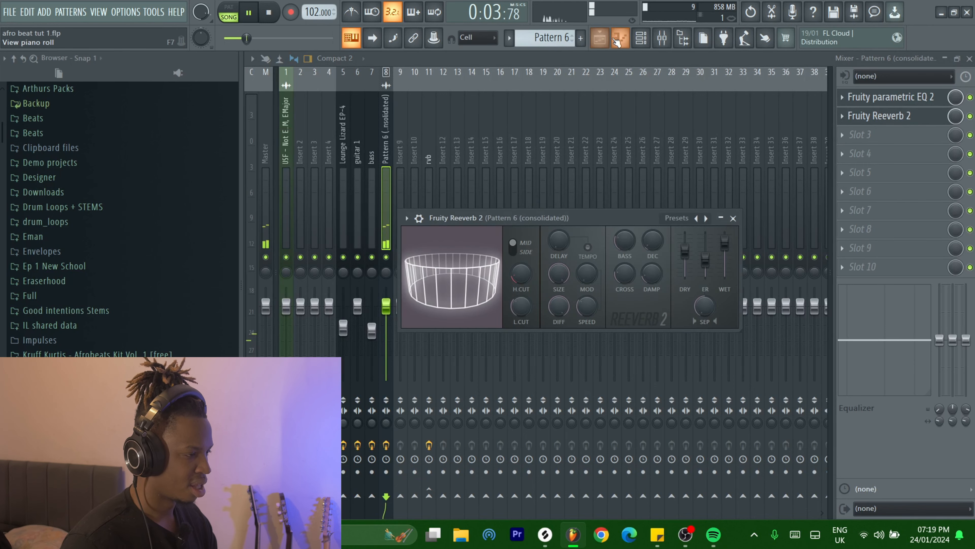
- Slice the consolidated Pattern 6 clip on Track 7 at bar 5 and delete its second half
{"action": "left_click", "coordinate": [616, 42]}
{"action": "left_click", "coordinate": [601, 40]}
{"action": "key", "text": "space"}
{"action": "right_click", "coordinate": [714, 260]}
{"action": "key", "text": "ctrl+z"}
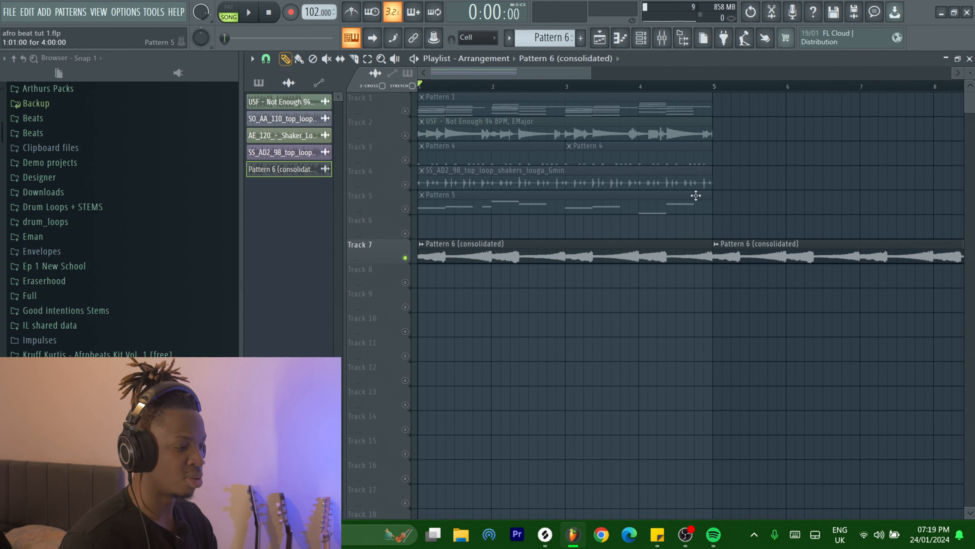
{"action": "right_click", "coordinate": [737, 251]}
- Re-enable all playlist tracks, move the consolidated Pattern 6 clip up to Track 6, and play the full loop
{"action": "right_click", "coordinate": [410, 209]}
{"action": "right_click", "coordinate": [409, 210]}
{"action": "key", "text": "space"}
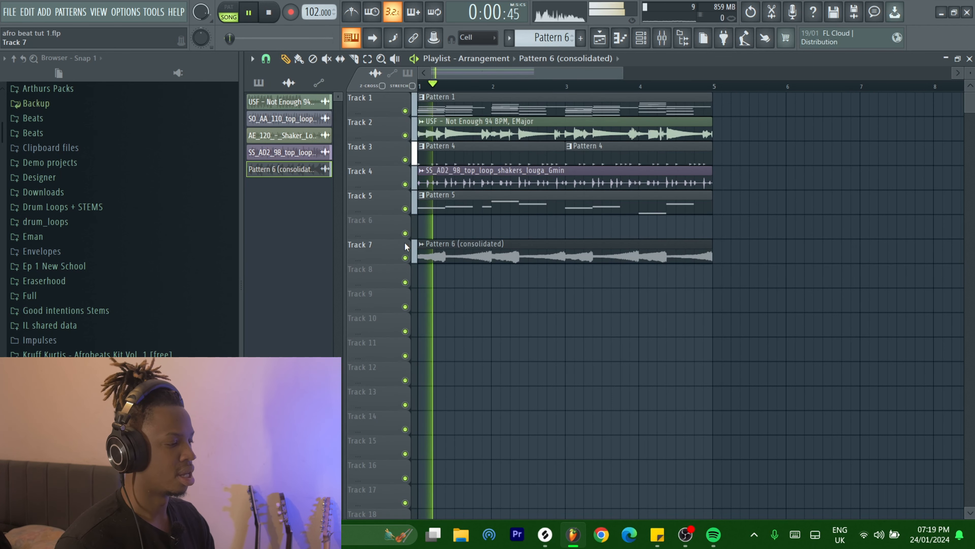
{"action": "left_click", "coordinate": [573, 256], "text": "ctrl"}
{"action": "key", "text": "shift+Up"}
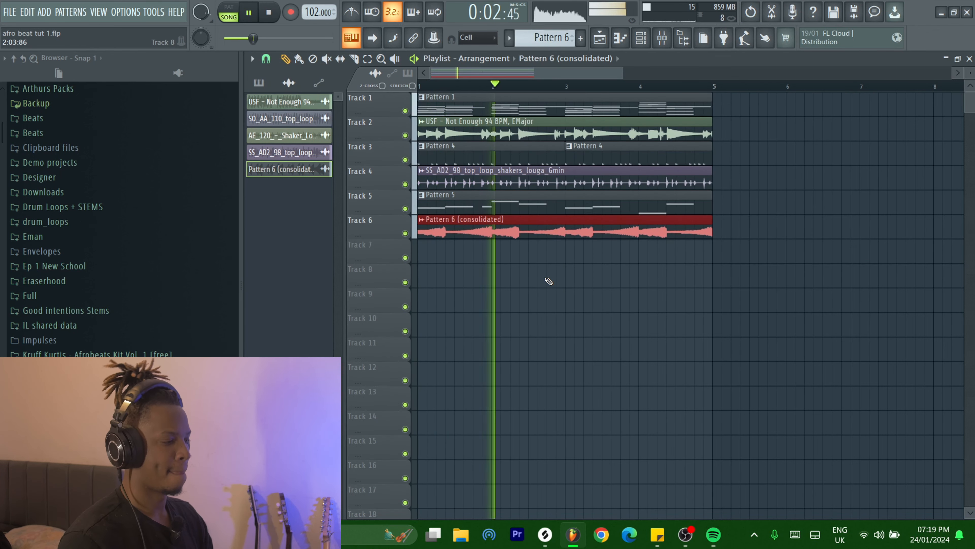
{"action": "scroll", "coordinate": [521, 292], "scroll_direction": "down", "scroll_amount": 3}
{"action": "scroll", "coordinate": [435, 265], "scroll_direction": "up", "scroll_amount": 3}
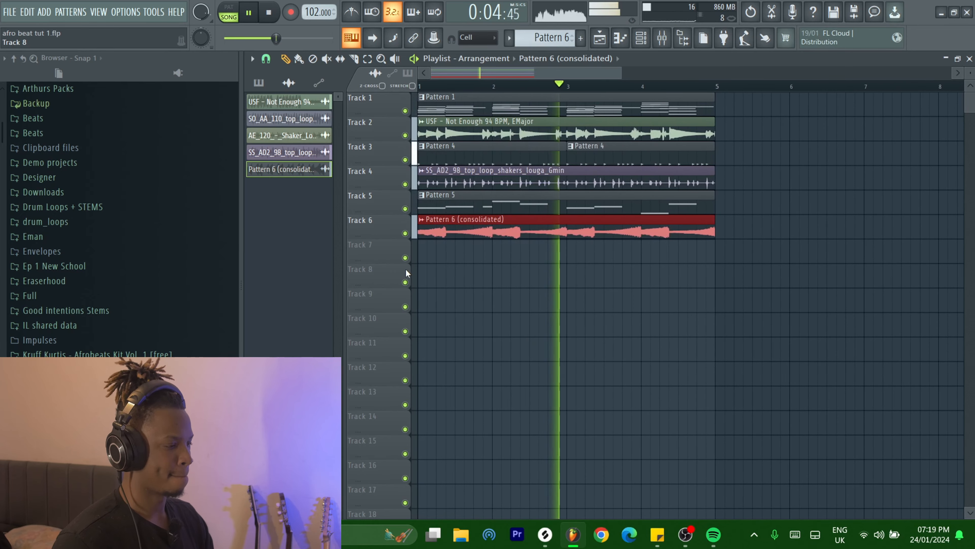
{"action": "key", "text": "space"}
- Duplicate all clips of the four-bar loop on Tracks 1 to 6 repeatedly until the arrangement reaches bar 53
{"action": "scroll", "coordinate": [561, 207], "scroll_direction": "down", "scroll_amount": 1}
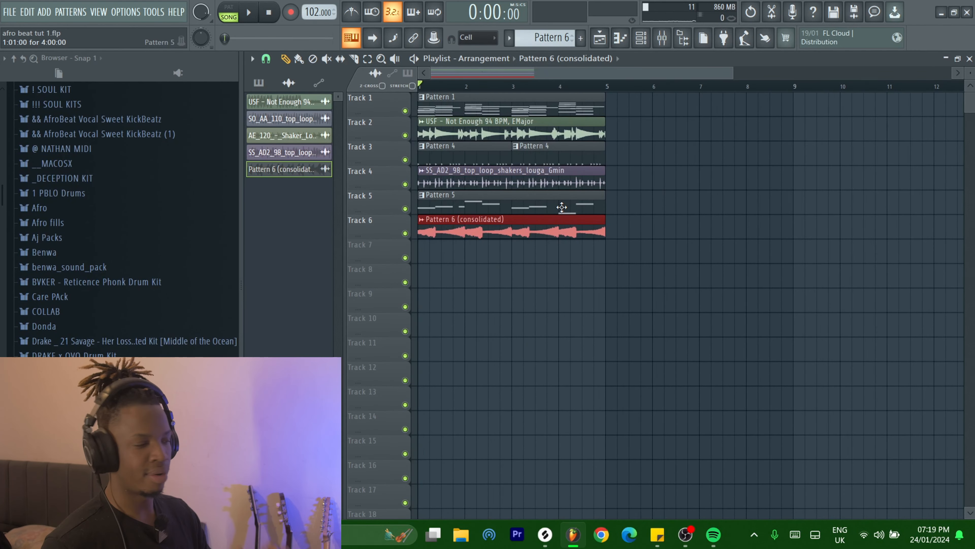
{"action": "scroll", "coordinate": [598, 236], "scroll_direction": "down", "scroll_amount": 3}
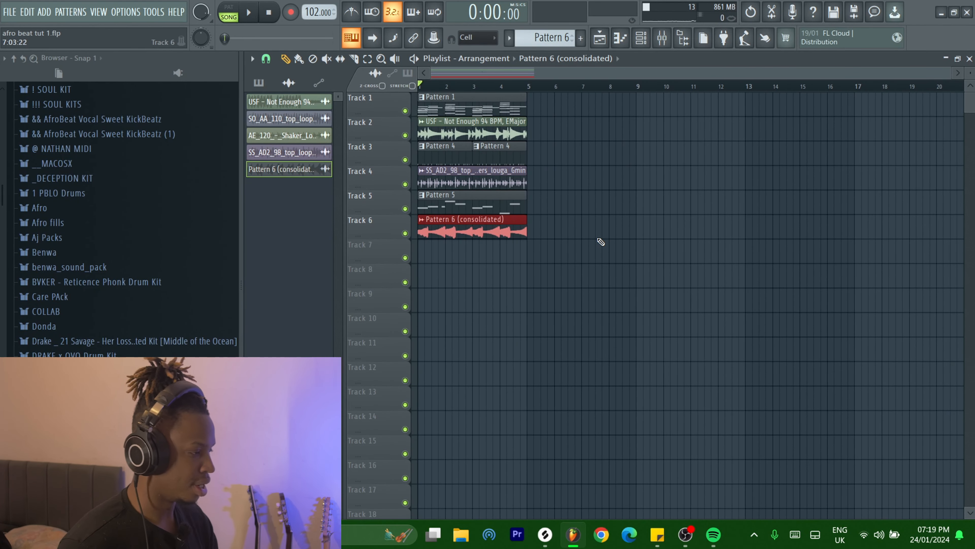
{"action": "left_click_drag", "start_coordinate": [653, 263], "coordinate": [418, 95]}
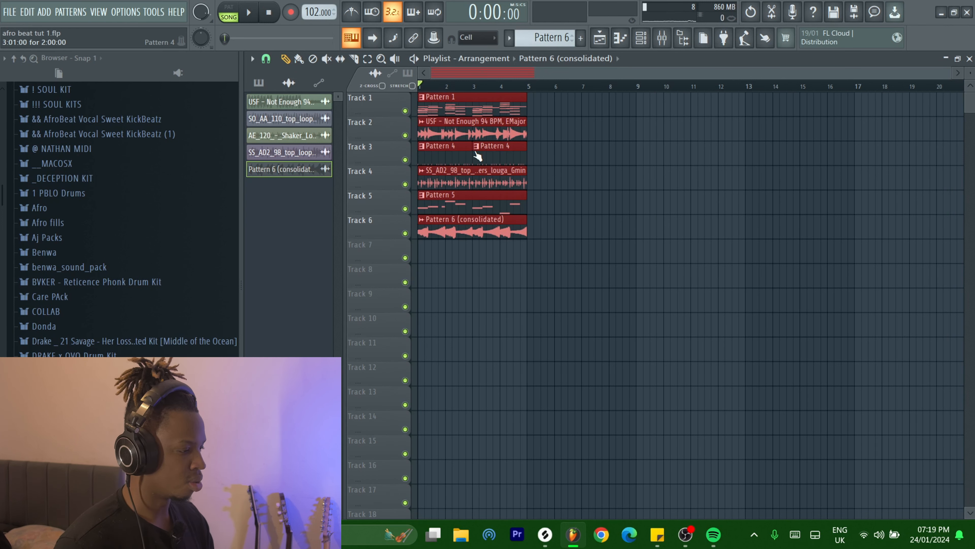
{"action": "key", "text": "ctrl+b"}
{"action": "key", "text": "ctrl+b"}
{"action": "key", "text": "ctrl+b"}
{"action": "key", "text": "ctrl+b"}
{"action": "key", "text": "ctrl+b"}
{"action": "key", "text": "ctrl+b"}
{"action": "key", "text": "ctrl+b"}
{"action": "key", "text": "ctrl+b"}
{"action": "key", "text": "ctrl+b"}
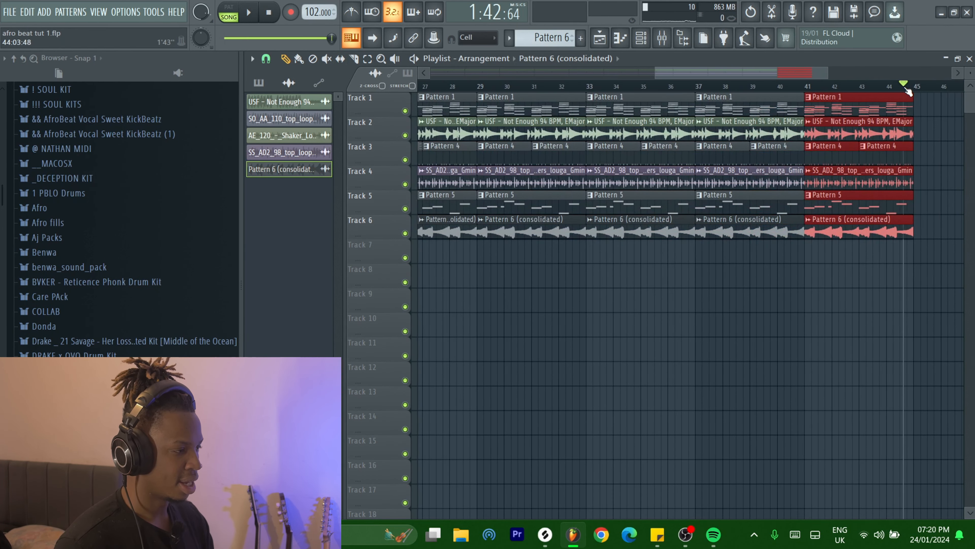
{"action": "key", "text": "ctrl+b"}
{"action": "key", "text": "ctrl+b"}
{"action": "scroll", "coordinate": [904, 84], "scroll_direction": "down", "scroll_amount": 2}
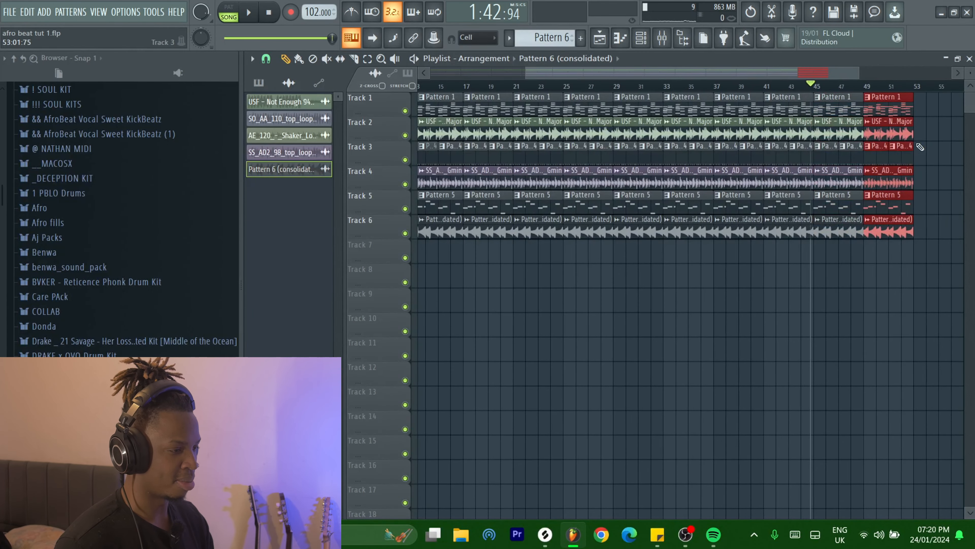
- Make the Pattern 4 clip at bar 3 on Track 3 a unique pattern
{"action": "key", "text": "space"}
{"action": "scroll", "coordinate": [855, 138], "scroll_direction": "down", "scroll_amount": 3}
{"action": "left_click", "coordinate": [565, 147]}
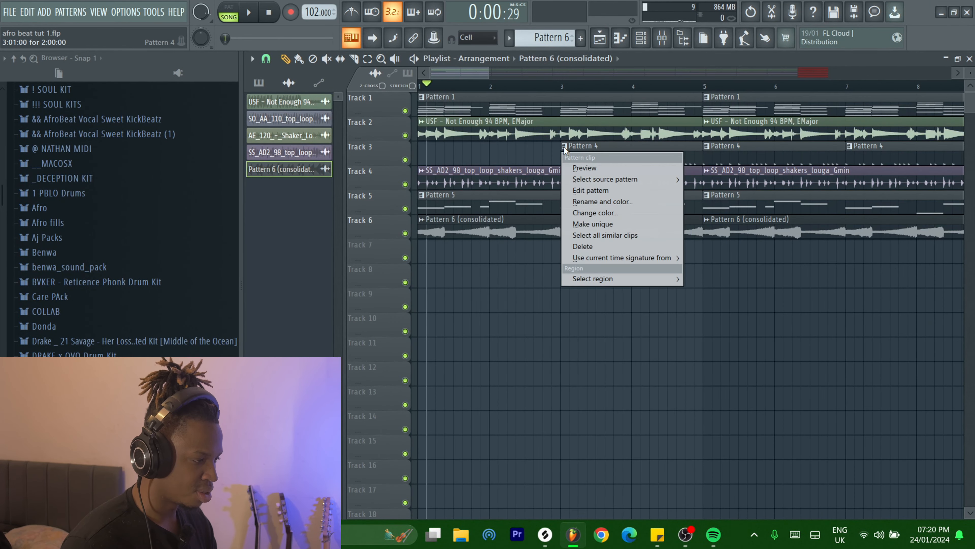
{"action": "left_click", "coordinate": [593, 224]}
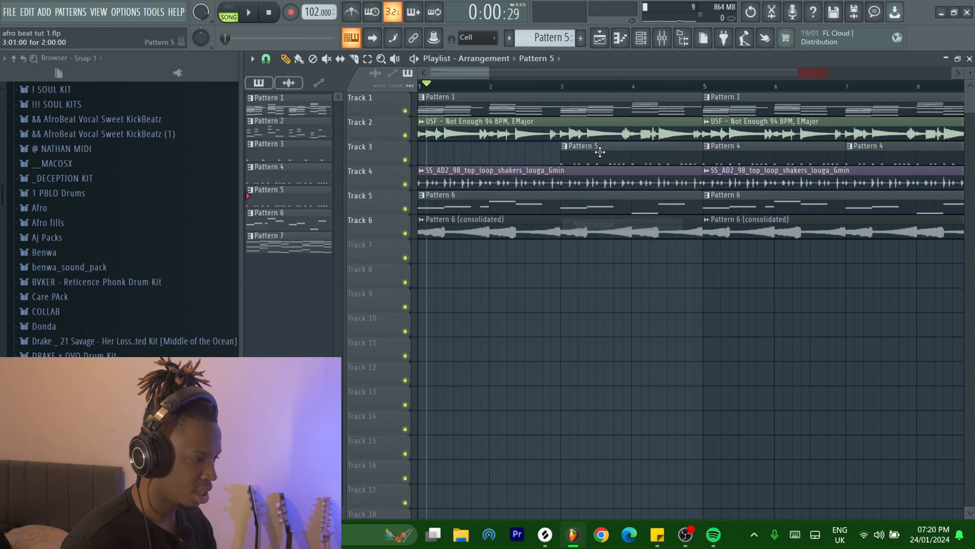
- Cut the KILLERTUNES kick and KILLER..._light steps from Pattern 5
{"action": "key", "text": "F6"}
{"action": "right_click", "coordinate": [322, 88]}
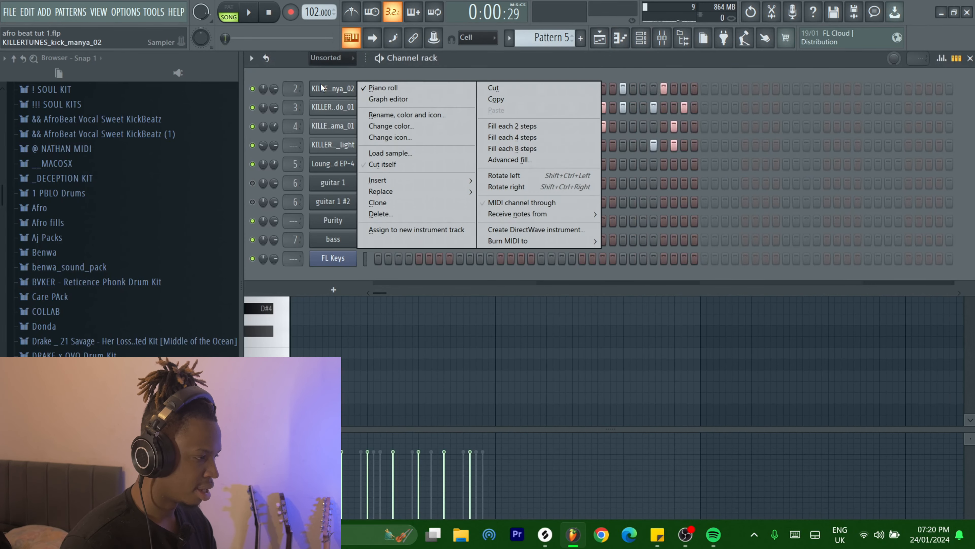
{"action": "left_click", "coordinate": [483, 89]}
{"action": "right_click", "coordinate": [331, 147]}
{"action": "left_click", "coordinate": [485, 144]}
{"action": "left_click", "coordinate": [599, 39]}
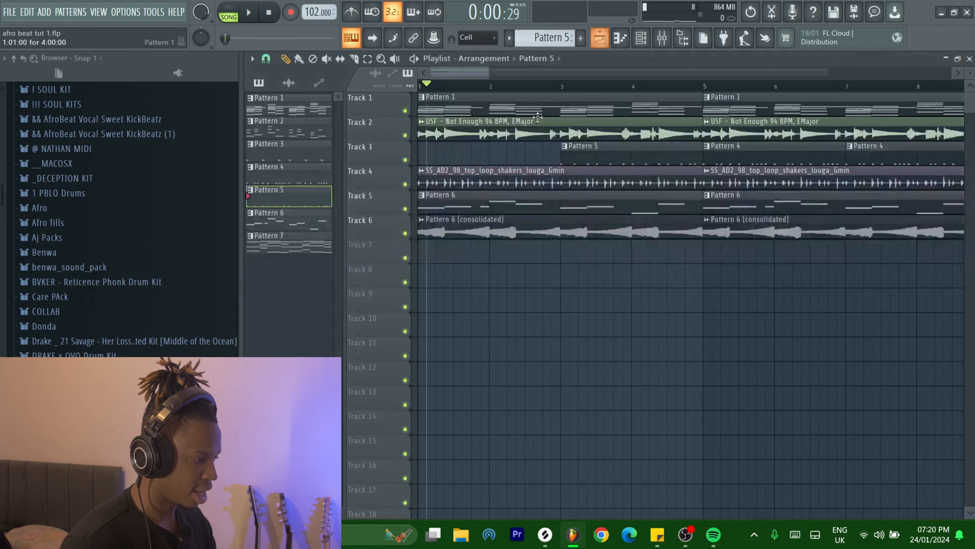
- Clear the shaker loop, bass Pattern 6 and consolidated Pattern 6 clips from bars 1 to 5 on Tracks 4 to 6
{"action": "scroll", "coordinate": [441, 178], "scroll_direction": "down", "scroll_amount": 2}
{"action": "left_click_drag", "start_coordinate": [420, 182], "coordinate": [499, 183]}
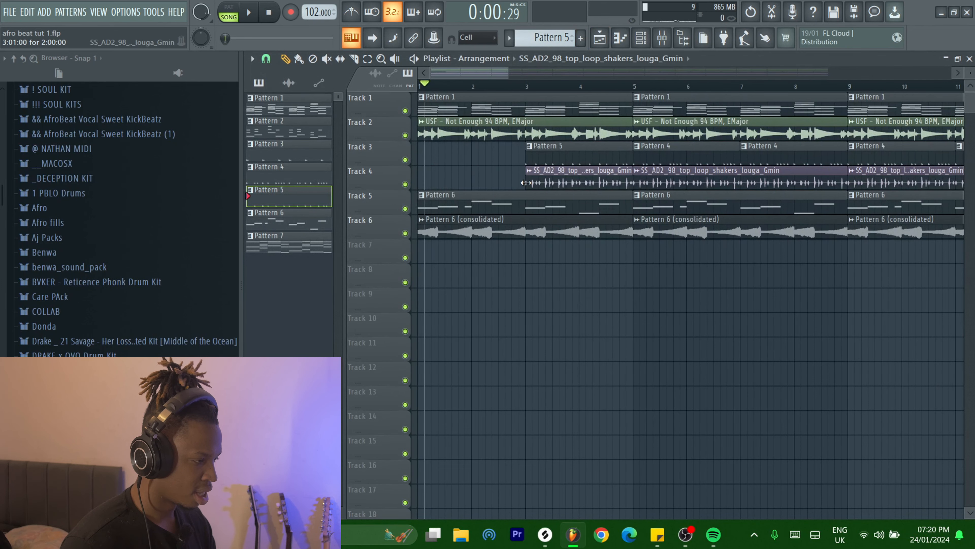
{"action": "right_click", "coordinate": [538, 181]}
{"action": "right_click", "coordinate": [437, 203]}
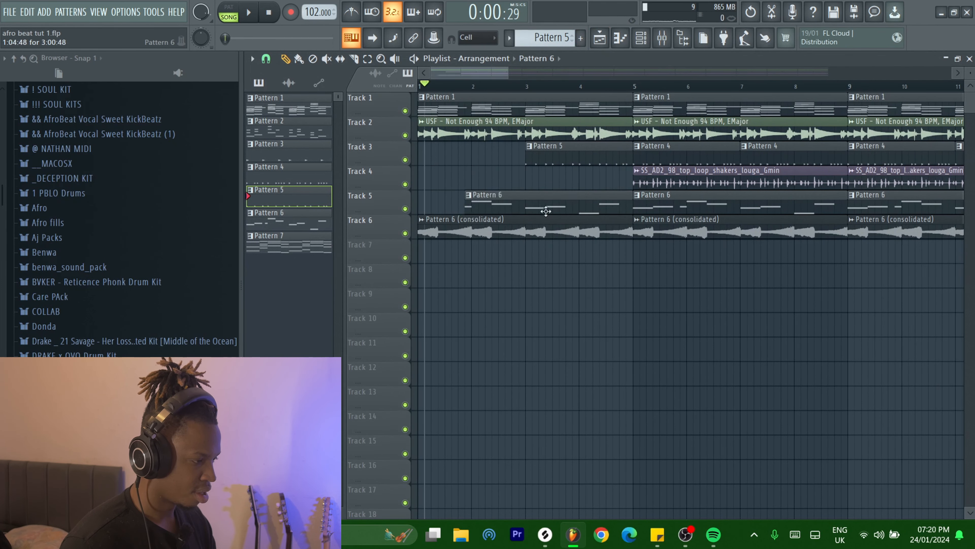
{"action": "right_click", "coordinate": [490, 232]}
- Play the opening bars and remove the remaining clips before bar 13 on Tracks 4 to 6
{"action": "key", "text": "space"}
{"action": "scroll", "coordinate": [441, 269], "scroll_direction": "down", "scroll_amount": 3}
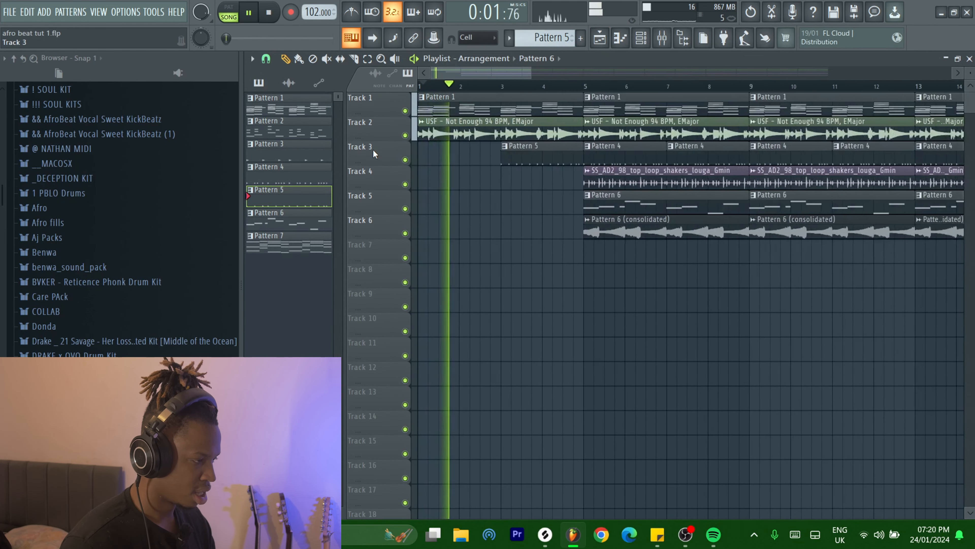
{"action": "scroll", "coordinate": [484, 133], "scroll_direction": "down", "scroll_amount": 1}
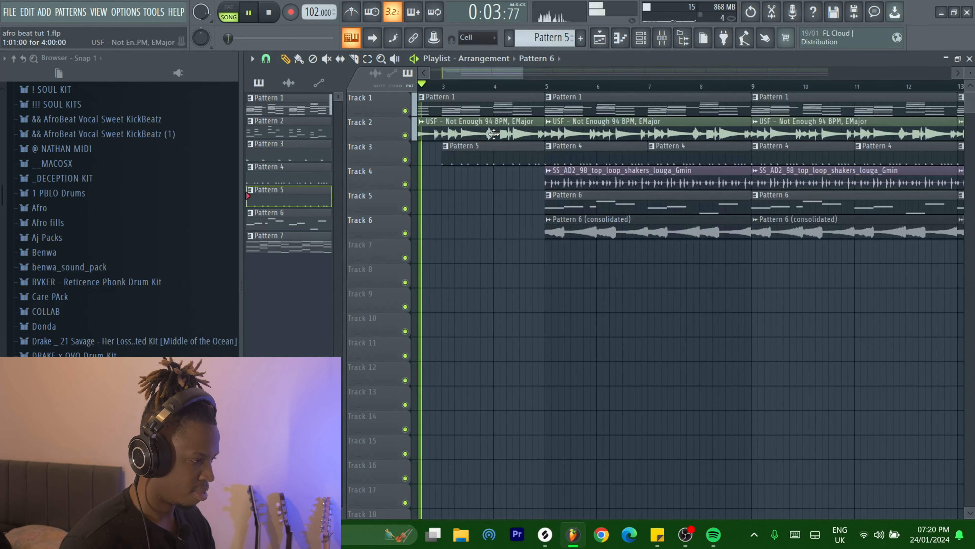
{"action": "scroll", "coordinate": [537, 204], "scroll_direction": "up", "scroll_amount": 3}
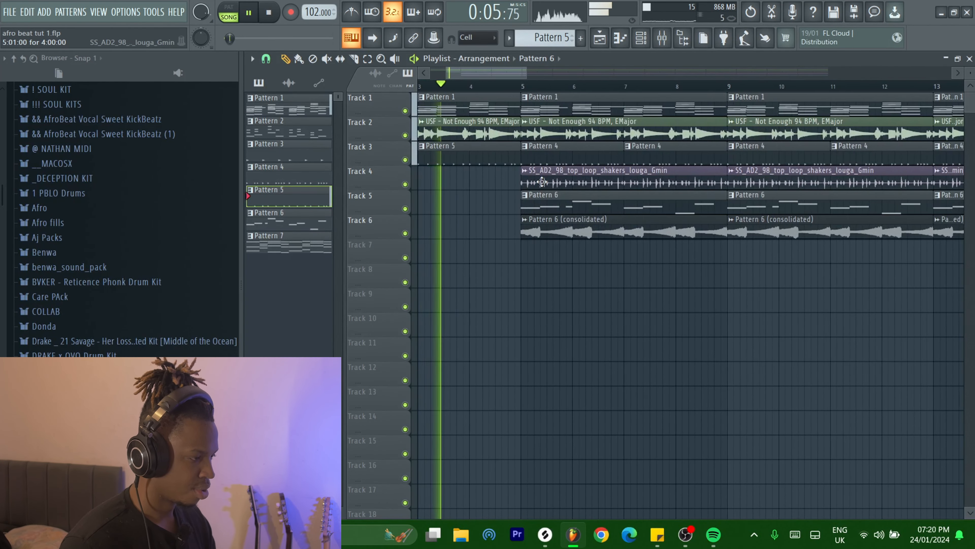
{"action": "scroll", "coordinate": [547, 180], "scroll_direction": "up", "scroll_amount": 1}
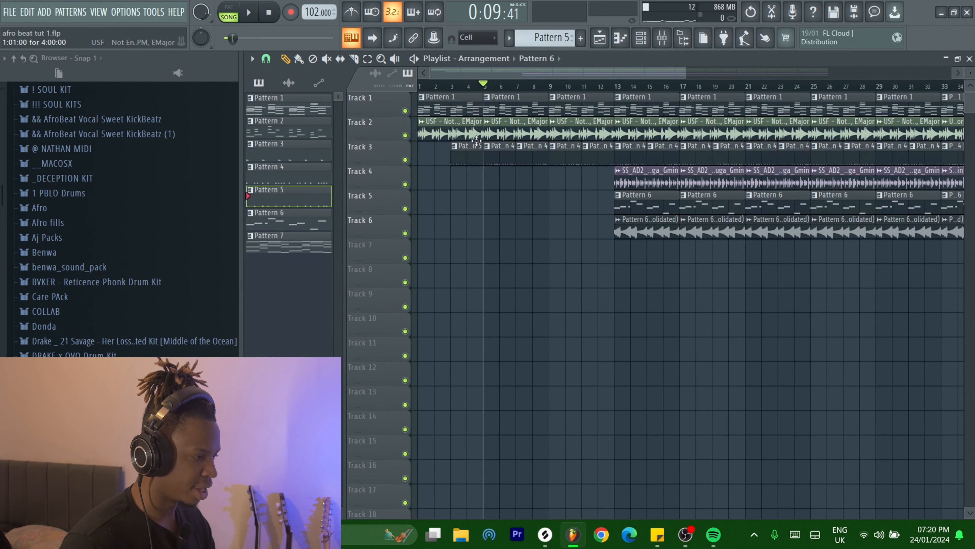
- Make the Pattern 4 clip at bar 5 on Track 3 unique and clear its KILLE...ama_01 steps
{"action": "scroll", "coordinate": [499, 157], "scroll_direction": "up", "scroll_amount": 3}
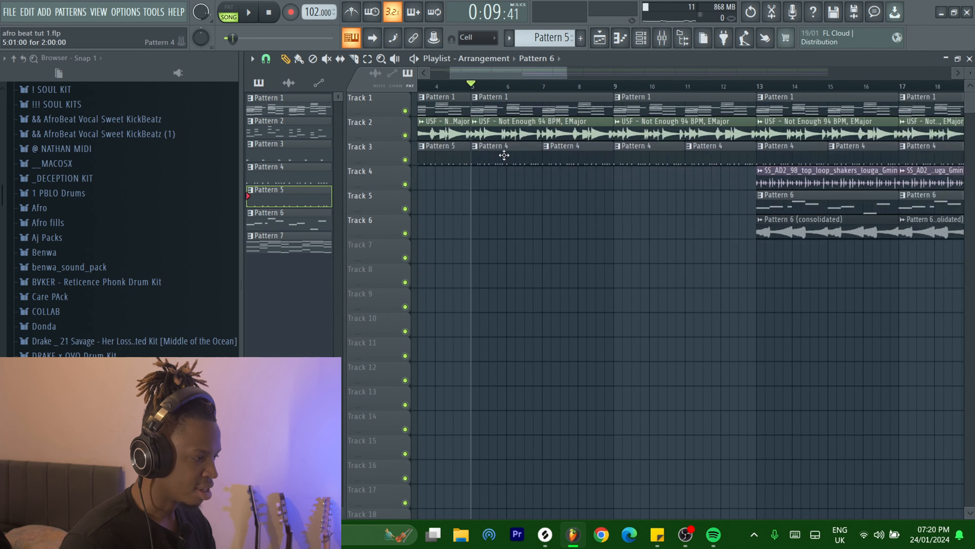
{"action": "right_click", "coordinate": [479, 151]}
{"action": "left_click", "coordinate": [505, 225]}
{"action": "left_click", "coordinate": [640, 38]}
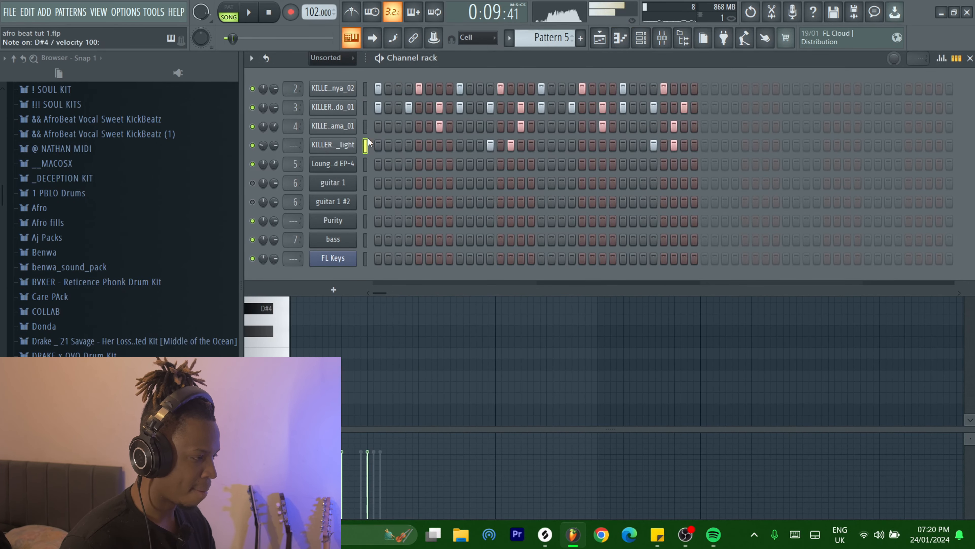
{"action": "right_click", "coordinate": [365, 127]}
{"action": "left_click", "coordinate": [489, 125]}
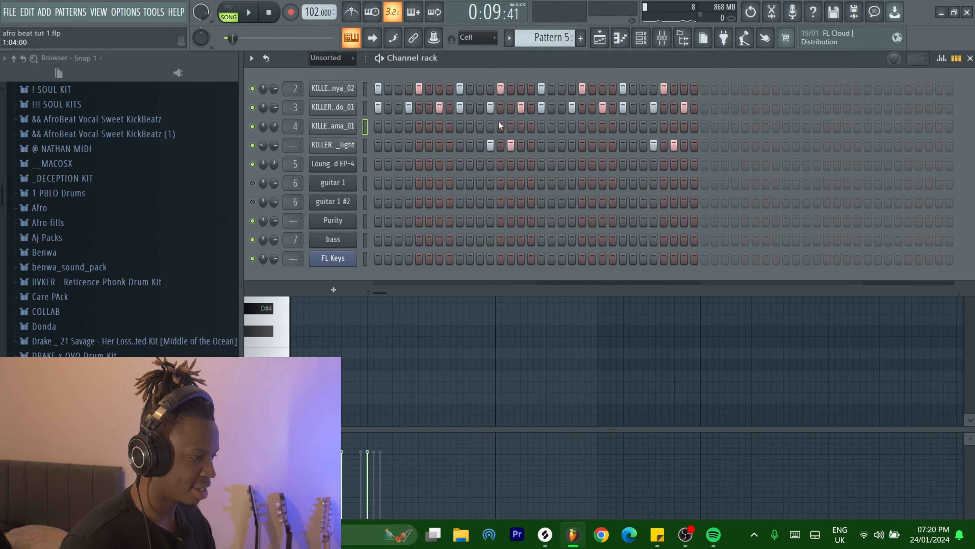
{"action": "right_click", "coordinate": [357, 144]}
- Replace the drum clips on Track 3 with copies of the new Pattern 5 up to bar 13
{"action": "left_click", "coordinate": [600, 37]}
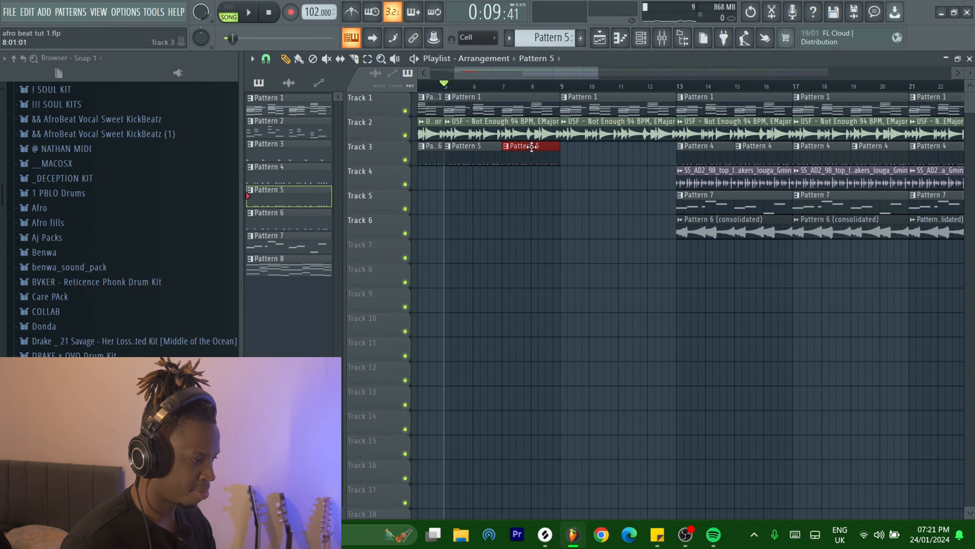
{"action": "left_click_drag", "start_coordinate": [530, 146], "coordinate": [572, 151]}
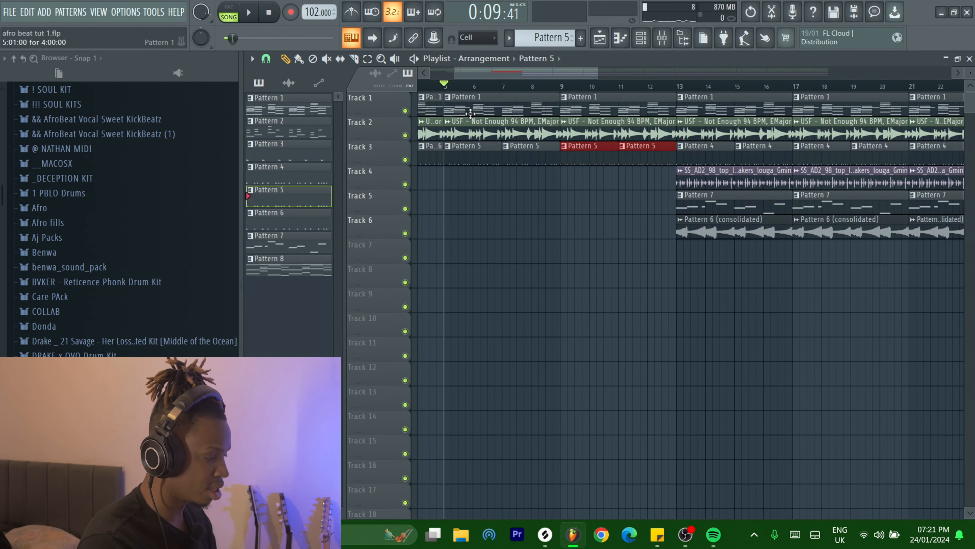
- Add playlist markers named verse at bar 5 and pre at bar 13
{"action": "type", "text": "verse"}
{"action": "key", "text": "Return"}
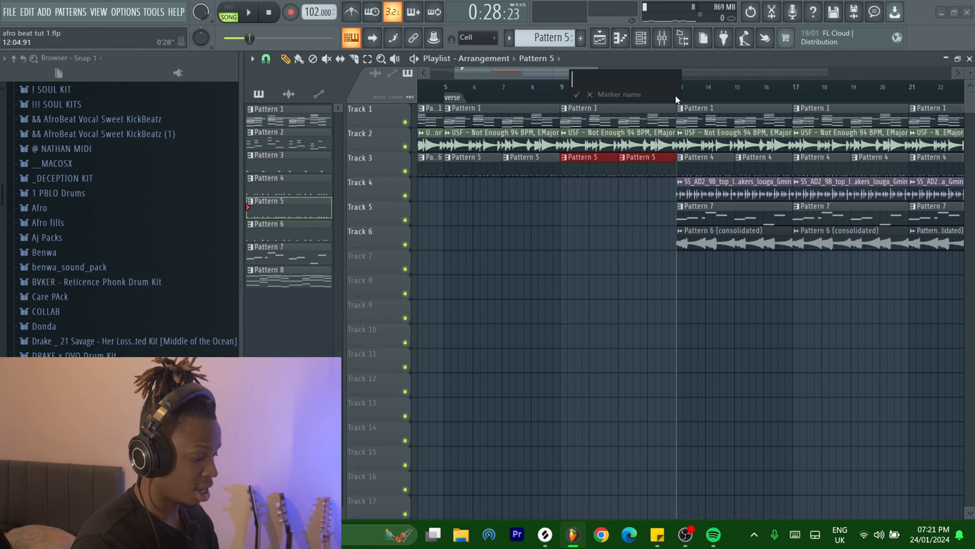
{"action": "type", "text": "re"}
{"action": "key", "text": "Return"}
- Add a playlist marker named chorus at bar 21
{"action": "scroll", "coordinate": [609, 263], "scroll_direction": "down", "scroll_amount": 3}
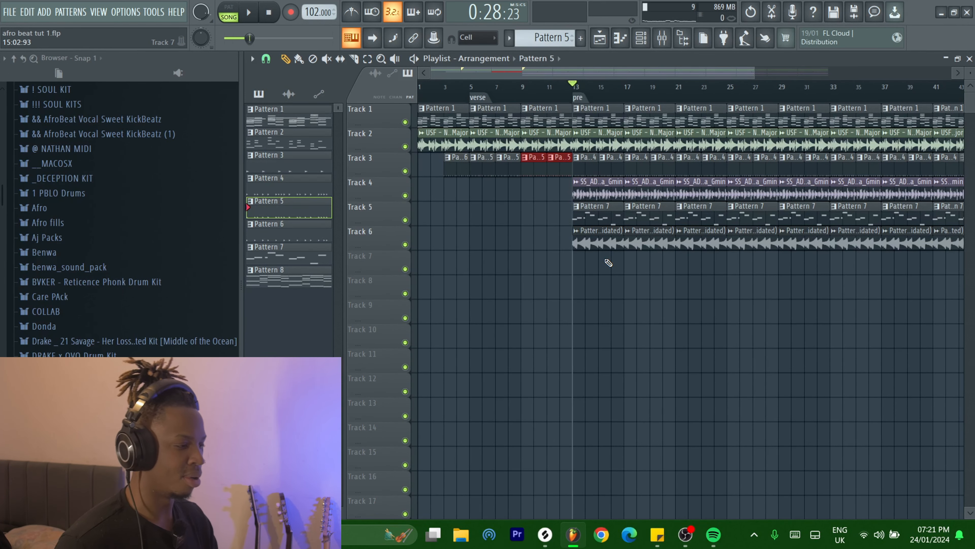
{"action": "scroll", "coordinate": [818, 99], "scroll_direction": "up", "scroll_amount": 3}
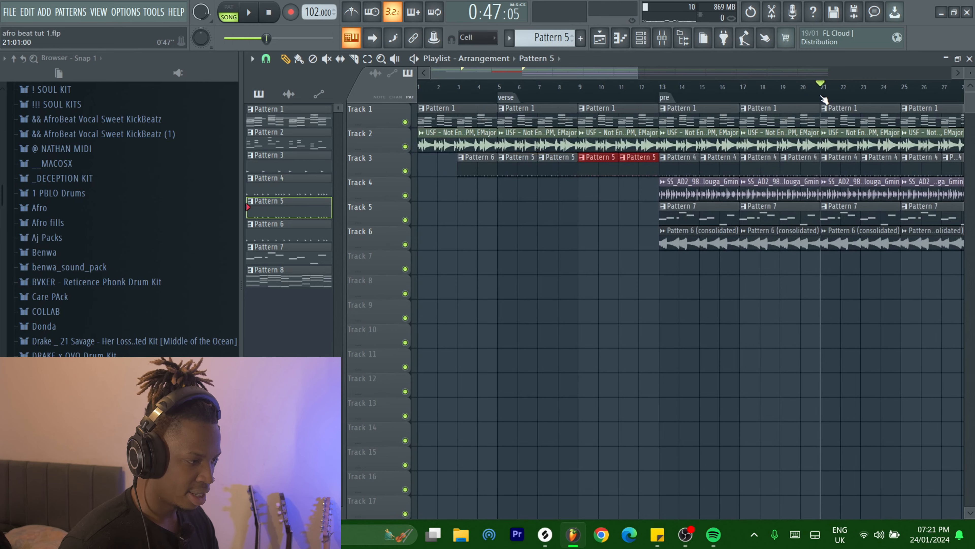
{"action": "scroll", "coordinate": [817, 110], "scroll_direction": "up", "scroll_amount": 5}
{"action": "scroll", "coordinate": [837, 99], "scroll_direction": "down", "scroll_amount": 4}
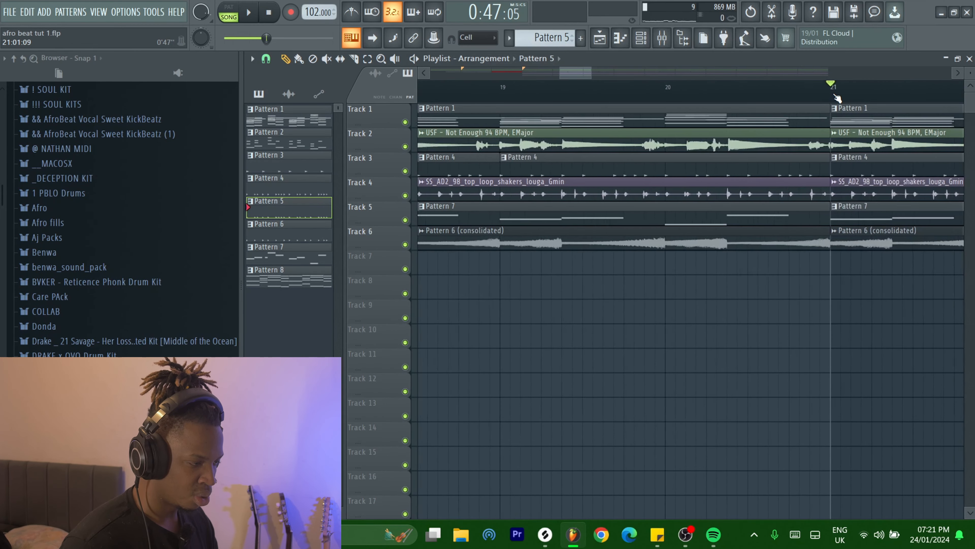
{"action": "key", "text": "alt+t"}
{"action": "type", "text": "chorus"}
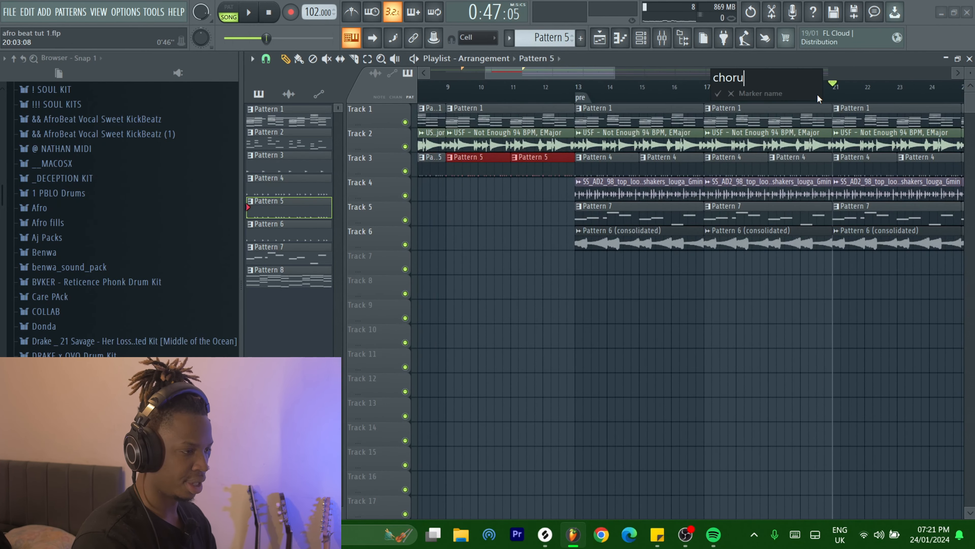
{"action": "key", "text": "Return"}
- Remove the consolidated Pattern 6 clips from the pre section and trim its Track 3 to 5 clips to end around bar 20
{"action": "scroll", "coordinate": [817, 96], "scroll_direction": "up", "scroll_amount": 4}
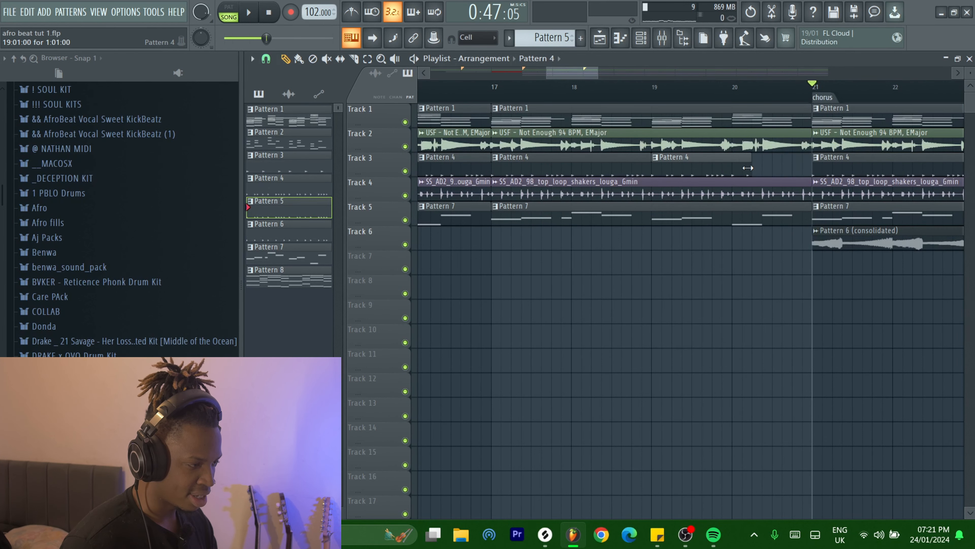
{"action": "left_click_drag", "start_coordinate": [807, 184], "coordinate": [742, 191]}
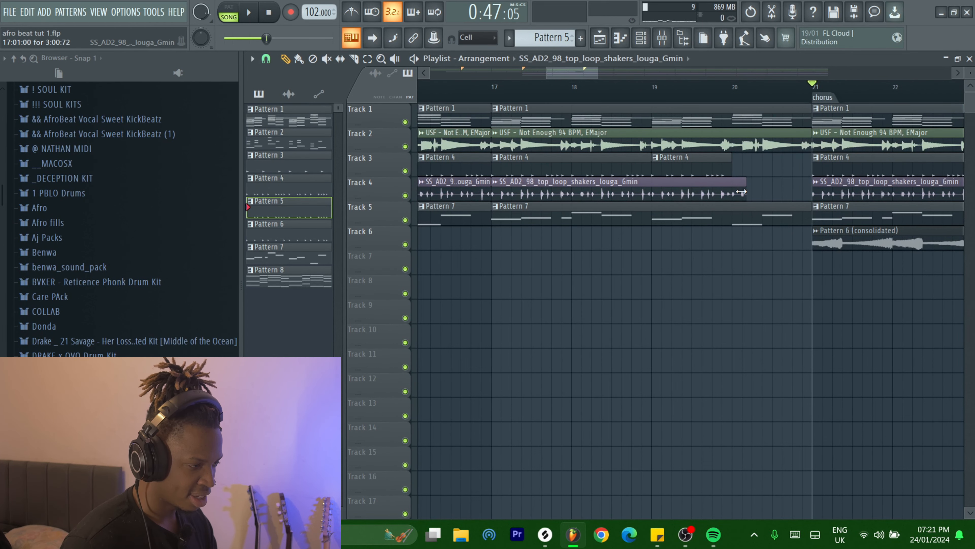
{"action": "left_click_drag", "start_coordinate": [806, 203], "coordinate": [734, 205]}
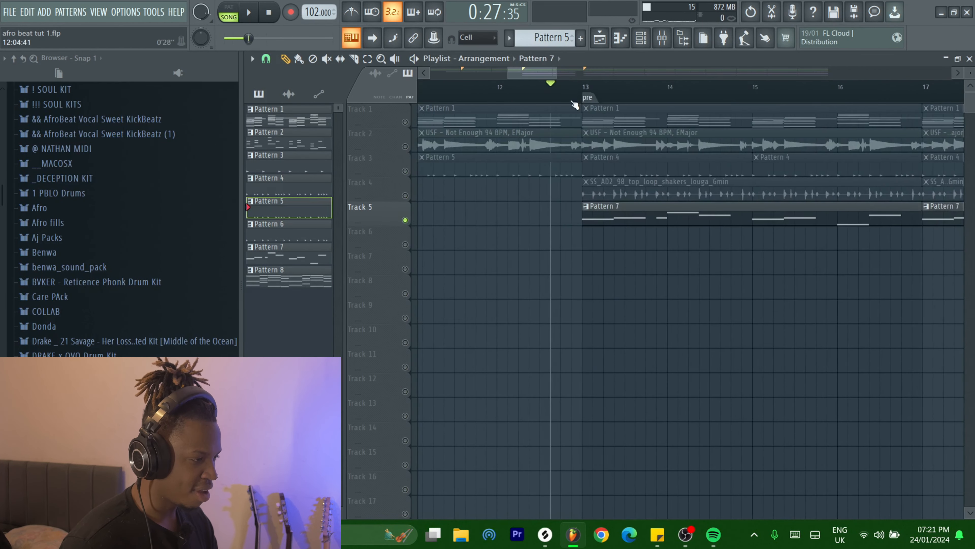
- Make the Pattern 7 bass clip at bar 13 on soloed Track 5 a unique pattern and open its bass notes
{"action": "double_click", "coordinate": [620, 224]}
{"action": "left_click", "coordinate": [641, 39]}
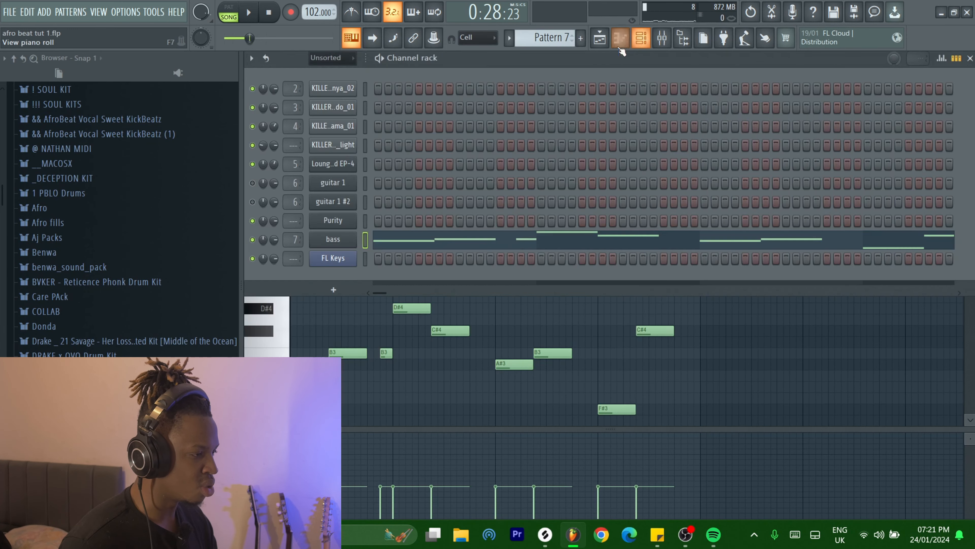
{"action": "left_click", "coordinate": [600, 42]}
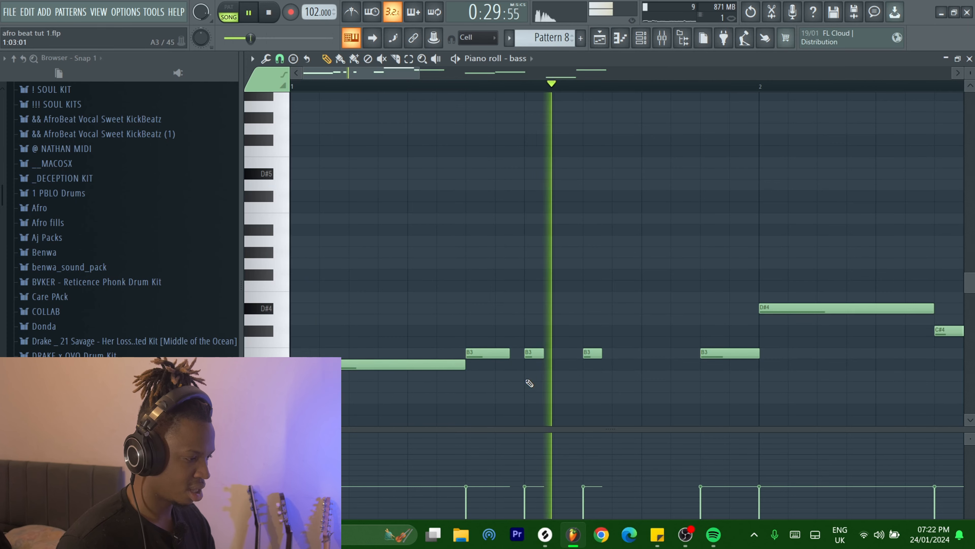
- Vary the Pattern 8 bass line with short B3 notes in bar 1 and a short D#4 note before bar 3
{"action": "scroll", "coordinate": [529, 383], "scroll_direction": "down", "scroll_amount": 4}
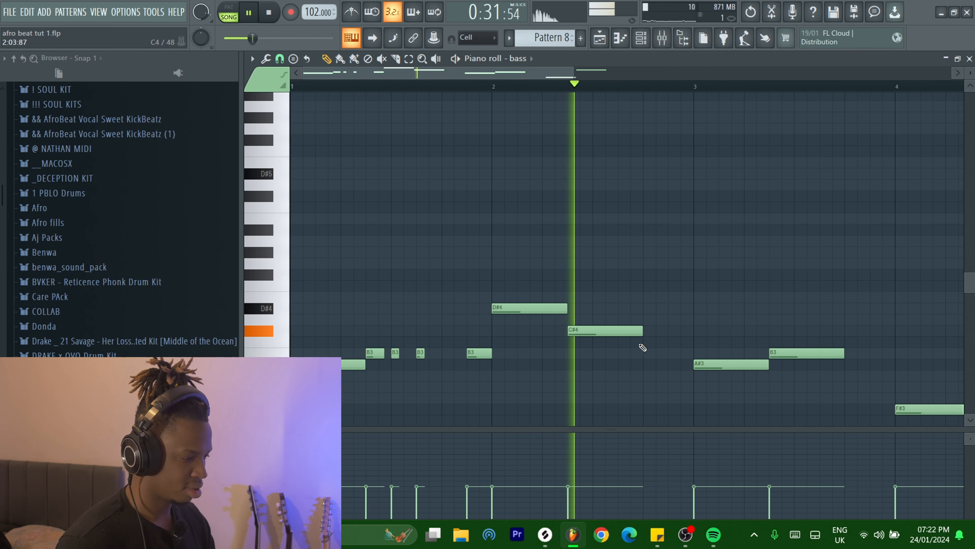
{"action": "scroll", "coordinate": [686, 354], "scroll_direction": "up", "scroll_amount": 3}
{"action": "scroll", "coordinate": [692, 352], "scroll_direction": "down", "scroll_amount": 4}
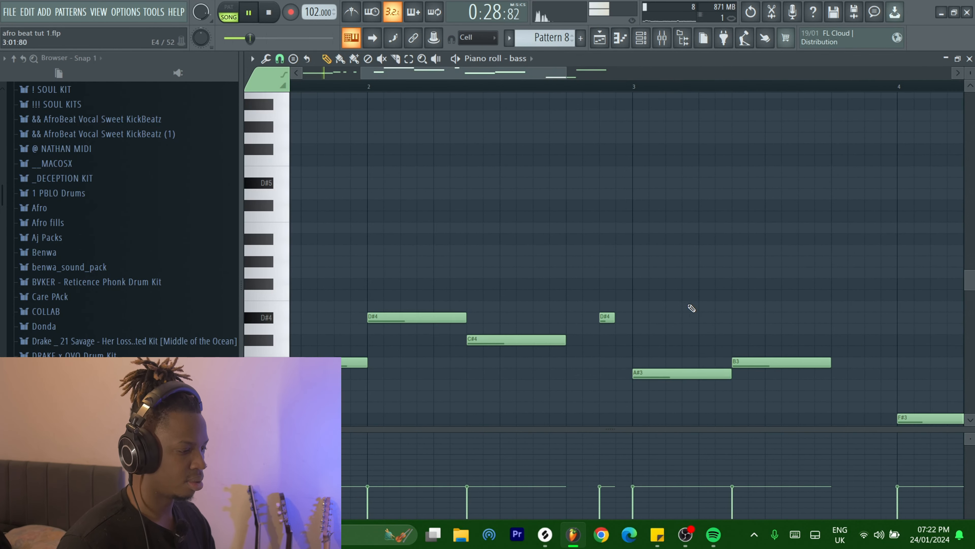
{"action": "scroll", "coordinate": [688, 305], "scroll_direction": "down", "scroll_amount": 5}
{"action": "key", "text": "ctrl+a"}
{"action": "left_click", "coordinate": [543, 88], "text": "ctrl"}
{"action": "key", "text": "space"}
- Take Track 5 out of solo and play the pre section with all tracks
{"action": "left_click", "coordinate": [599, 37]}
{"action": "key", "text": "space"}
{"action": "right_click", "coordinate": [405, 220]}
{"action": "right_click", "coordinate": [406, 220]}
{"action": "right_click", "coordinate": [406, 221]}
{"action": "scroll", "coordinate": [487, 236], "scroll_direction": "down", "scroll_amount": 3}
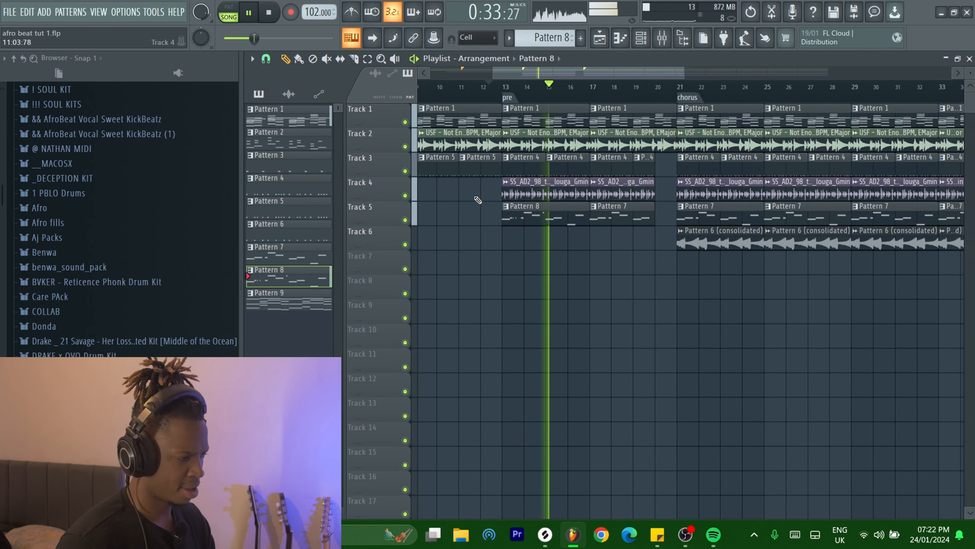
{"action": "scroll", "coordinate": [511, 245], "scroll_direction": "up", "scroll_amount": 3}
- Try to duplicate the verse, pre and chorus clips from bars 5 to 29 behind the chorus
{"action": "scroll", "coordinate": [617, 243], "scroll_direction": "down", "scroll_amount": 4}
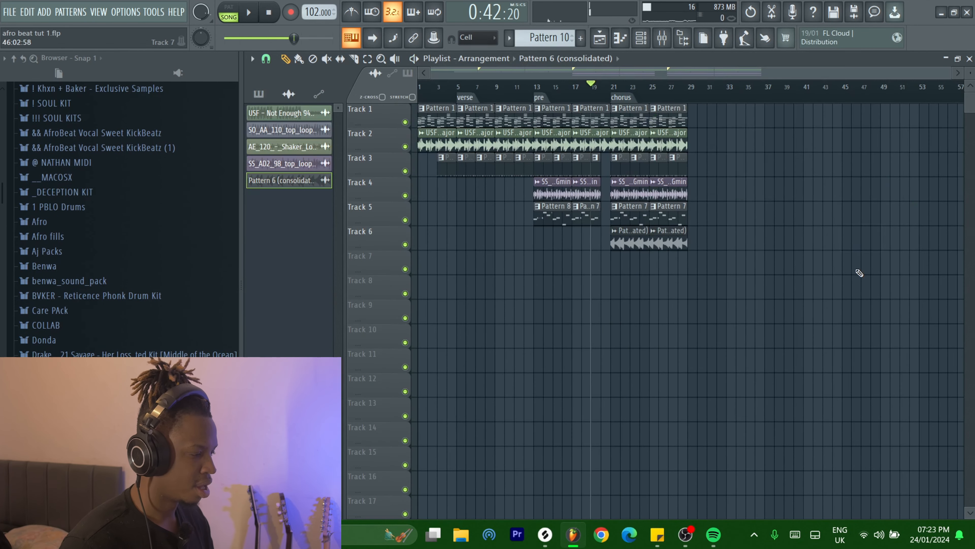
{"action": "mouse_move", "coordinate": [855, 274]}
{"action": "left_mouse_down"}
{"action": "mouse_move", "coordinate": [495, 103]}
{"action": "mouse_move", "coordinate": [457, 103]}
{"action": "mouse_move", "coordinate": [698, 111]}
{"action": "left_mouse_up"}
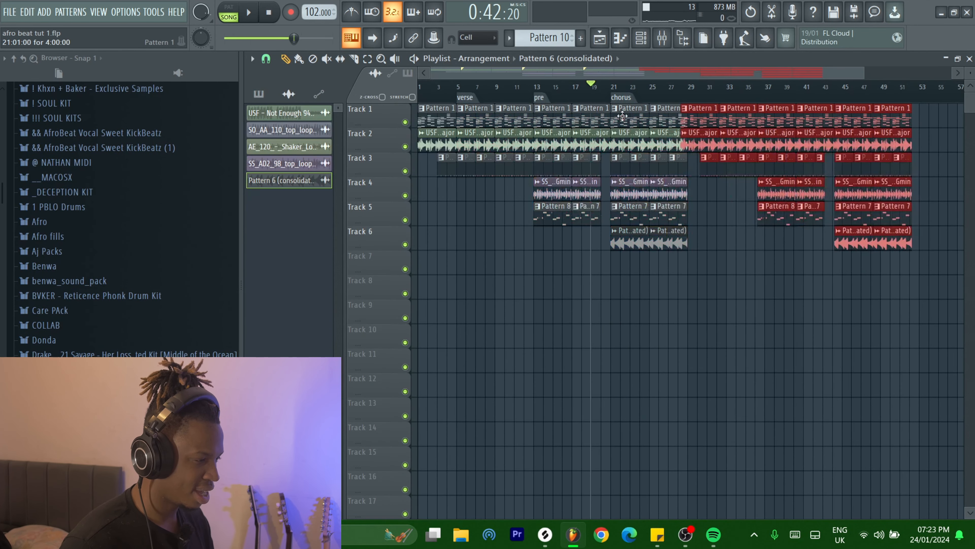
{"action": "key", "text": "ctrl+z"}
- Change the playlist snap setting and duplicate the bars 5 to 29 clips on Tracks 1 to 6 starting at bar 29
{"action": "left_click", "coordinate": [268, 60]}
{"action": "left_click", "coordinate": [274, 239]}
{"action": "left_click_drag", "start_coordinate": [810, 348], "coordinate": [702, 133]}
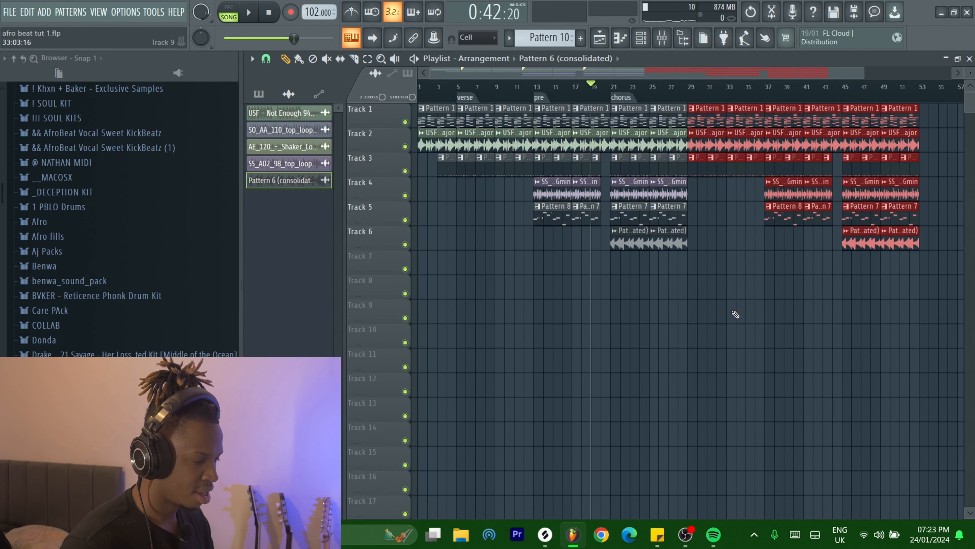
- Add markers verse 2 at bar 29, pre 2 at bar 37 and chorus 2 at bar 45, and extend the second chorus beyond bar 53
{"action": "scroll", "coordinate": [666, 222], "scroll_direction": "up", "scroll_amount": 4}
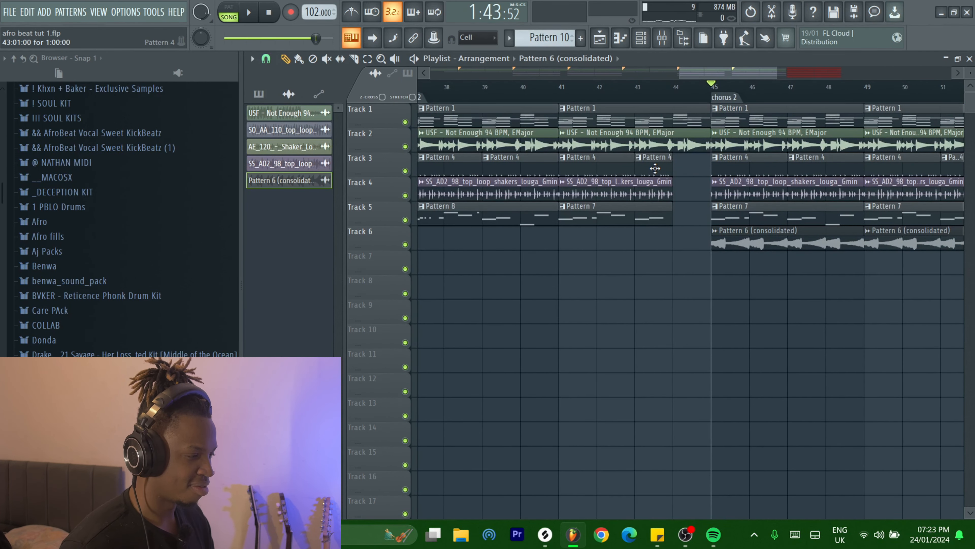
{"action": "scroll", "coordinate": [685, 89], "scroll_direction": "up", "scroll_amount": 3}
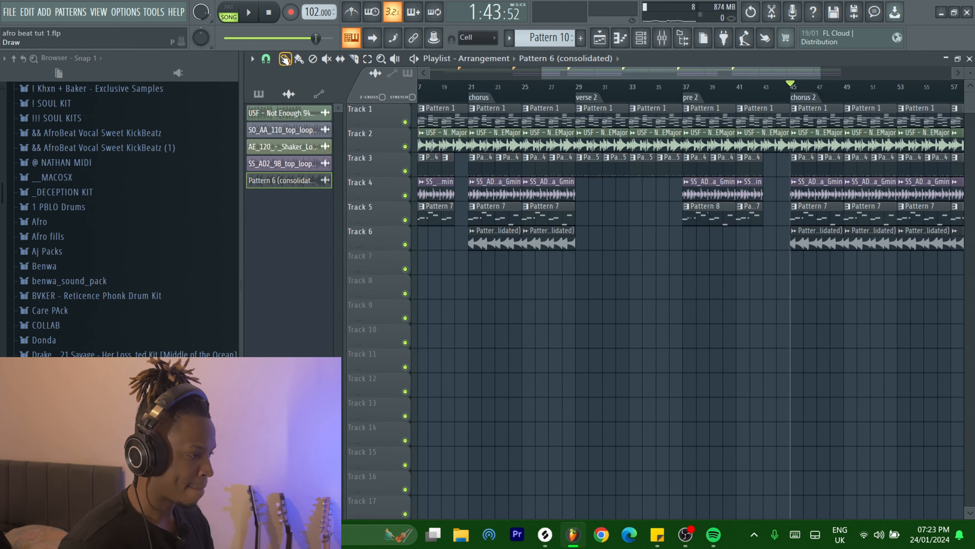
- Make the Pattern 5 clip at bar 29 on Track 3 unique and delete the drum clip at bar 31
{"action": "scroll", "coordinate": [618, 159], "scroll_direction": "up", "scroll_amount": 1}
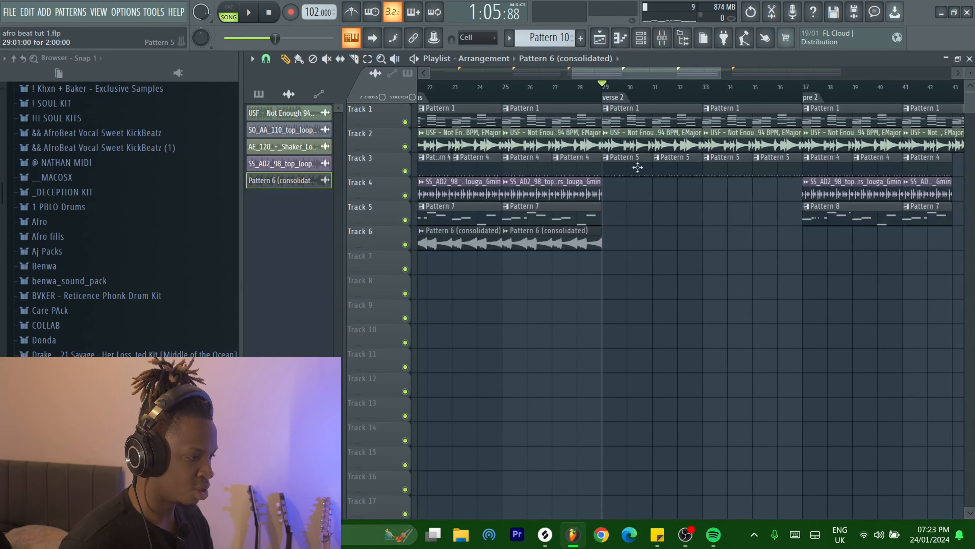
{"action": "left_click", "coordinate": [607, 158]}
{"action": "left_click", "coordinate": [651, 235]}
{"action": "right_click", "coordinate": [668, 170]}
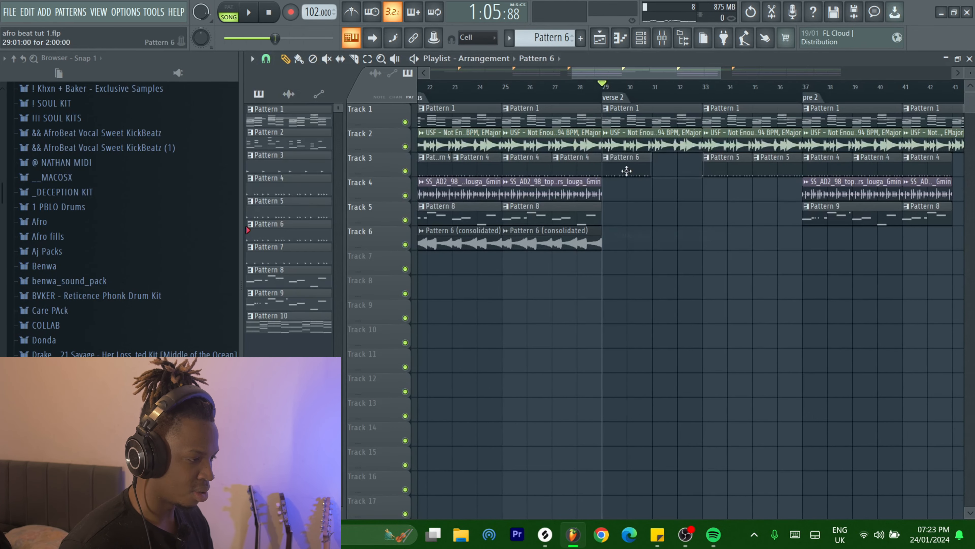
- Cut the KILLERTUNES kick steps from Pattern 6 and play the start of verse 2
{"action": "left_click", "coordinate": [648, 42]}
{"action": "right_click", "coordinate": [316, 90]}
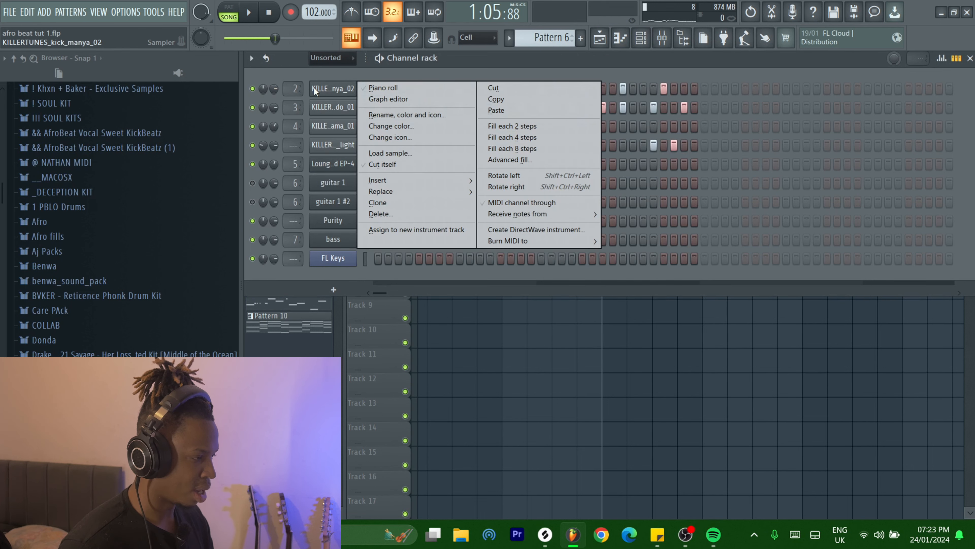
{"action": "left_click", "coordinate": [502, 91]}
{"action": "left_click", "coordinate": [597, 38]}
{"action": "key", "text": "space"}
{"action": "scroll", "coordinate": [609, 265], "scroll_direction": "up", "scroll_amount": 3}
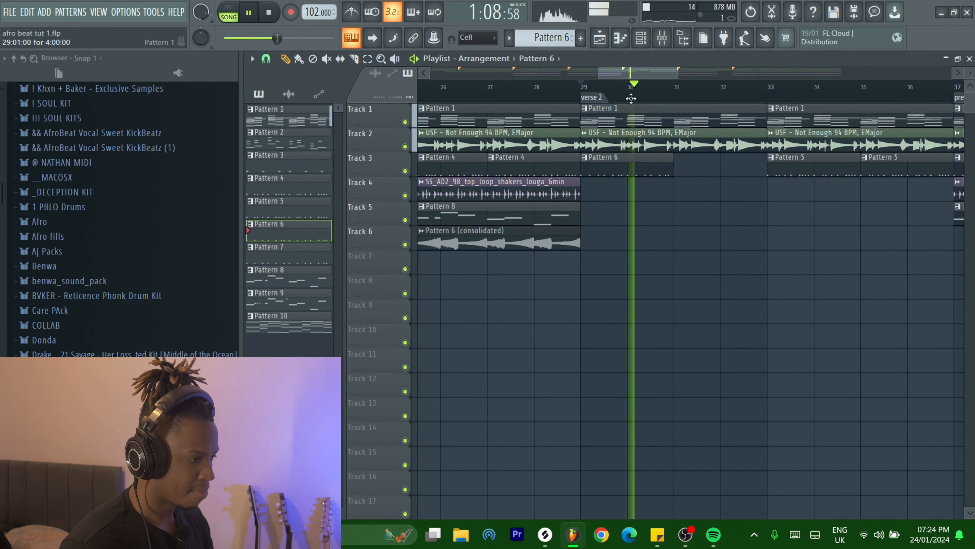
- Restart playback and add hits on steps 7, 15 and 23 of the KILLE..ama_01 channel in Pattern 6
{"action": "left_click", "coordinate": [643, 39]}
{"action": "key", "text": "space"}
{"action": "key", "text": "space"}
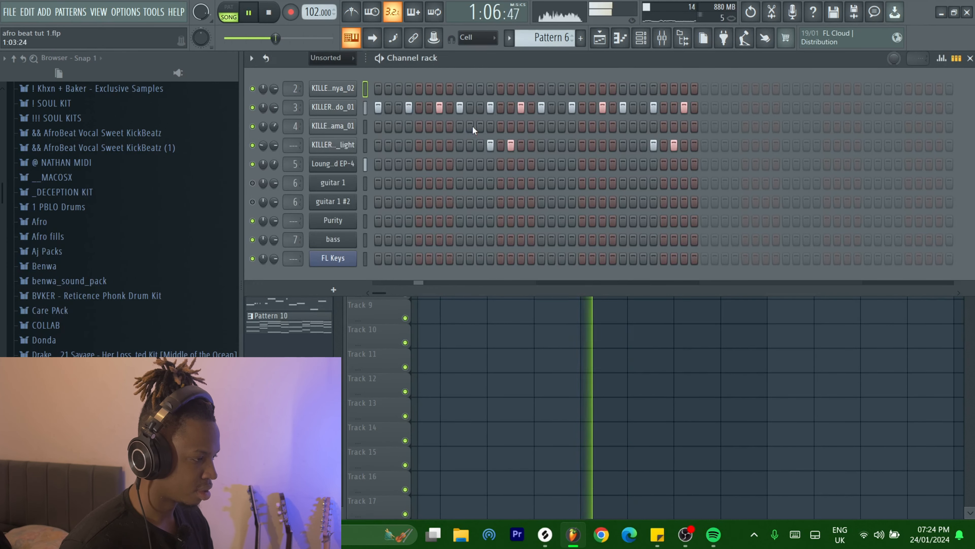
{"action": "left_click", "coordinate": [440, 126]}
{"action": "left_click", "coordinate": [521, 126]}
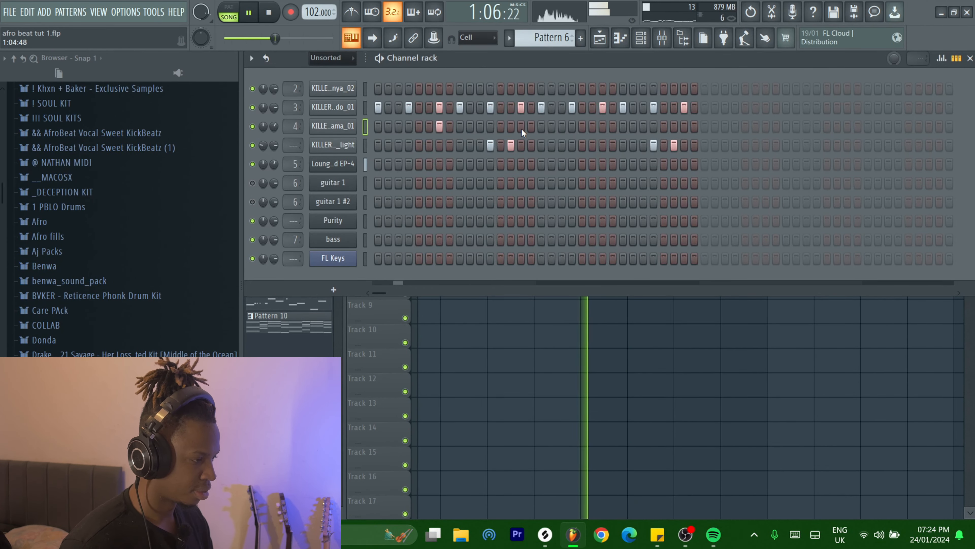
{"action": "left_click", "coordinate": [601, 126]}
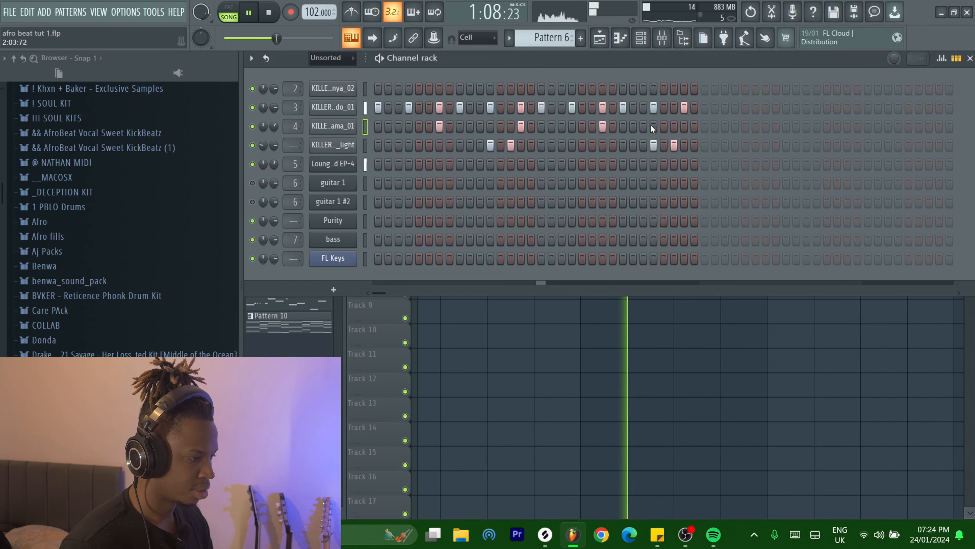
- Place a second Pattern 6 clip at bar 31 on Track 3
{"action": "left_click", "coordinate": [600, 37]}
{"action": "scroll", "coordinate": [726, 212], "scroll_direction": "down", "scroll_amount": 3}
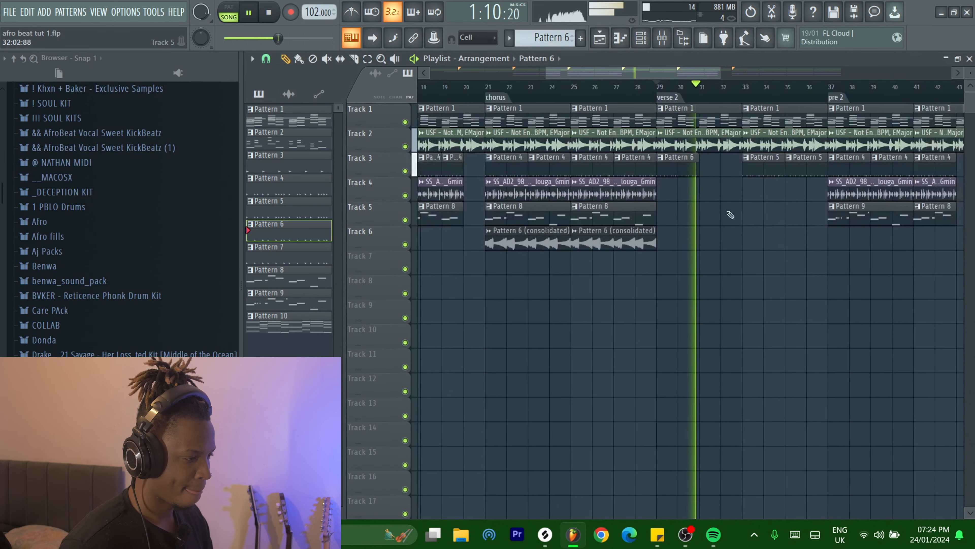
{"action": "left_click", "coordinate": [710, 166]}
- Set the playlist snap to 1/4 beat, trim the Track 1 to 3 clips to end one beat before bar 33, and play the transition
{"action": "scroll", "coordinate": [727, 186], "scroll_direction": "up", "scroll_amount": 5}
{"action": "left_click", "coordinate": [265, 58]}
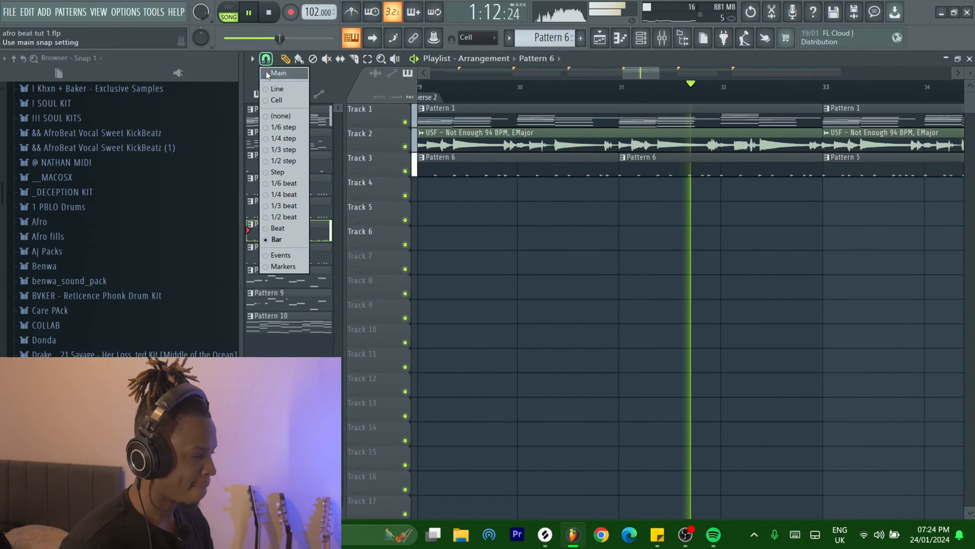
{"action": "left_click", "coordinate": [284, 192]}
{"action": "scroll", "coordinate": [845, 212], "scroll_direction": "up", "scroll_amount": 5}
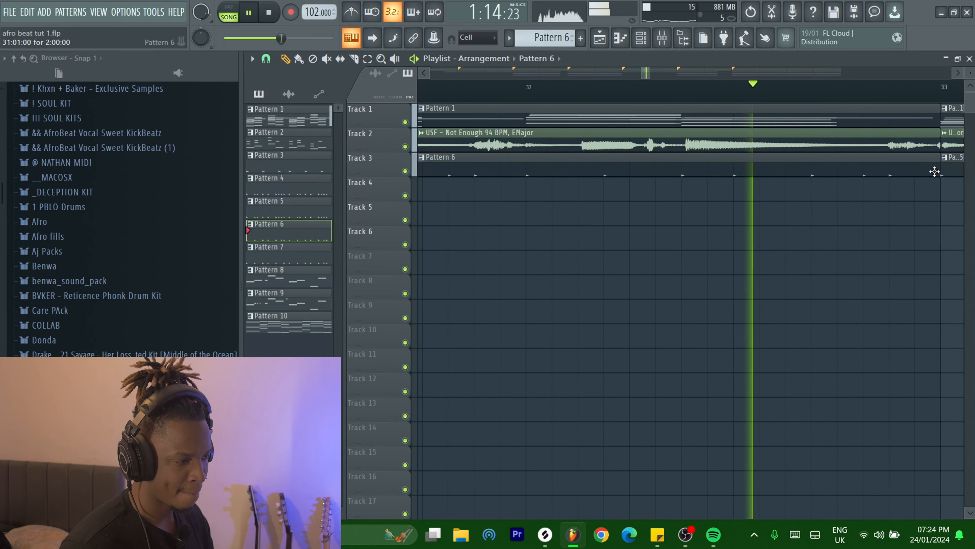
{"action": "left_click_drag", "start_coordinate": [935, 173], "coordinate": [903, 182]}
{"action": "key", "text": "space"}
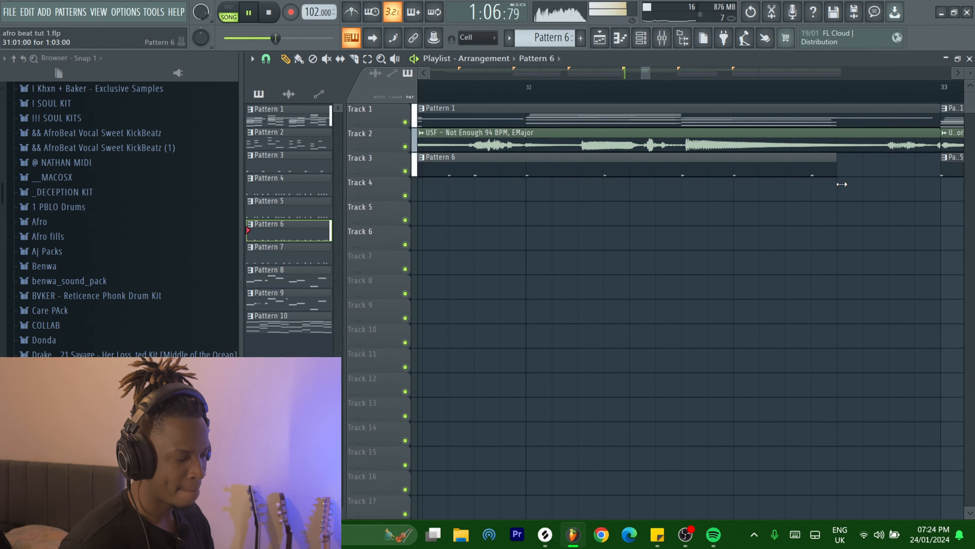
{"action": "left_click_drag", "start_coordinate": [939, 132], "coordinate": [880, 136]}
{"action": "left_click_drag", "start_coordinate": [938, 121], "coordinate": [838, 121]}
{"action": "scroll", "coordinate": [837, 123], "scroll_direction": "down", "scroll_amount": 8}
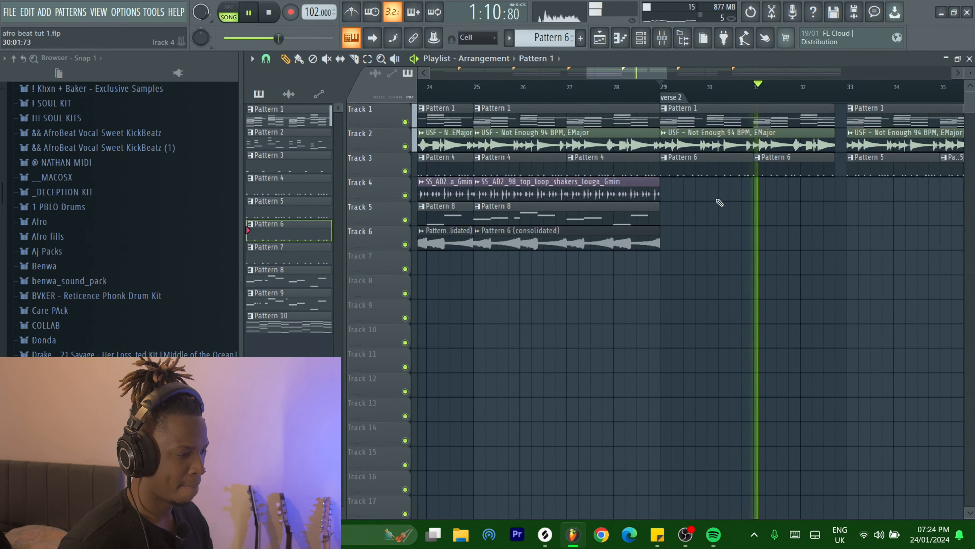
{"action": "scroll", "coordinate": [719, 246], "scroll_direction": "down", "scroll_amount": 6}
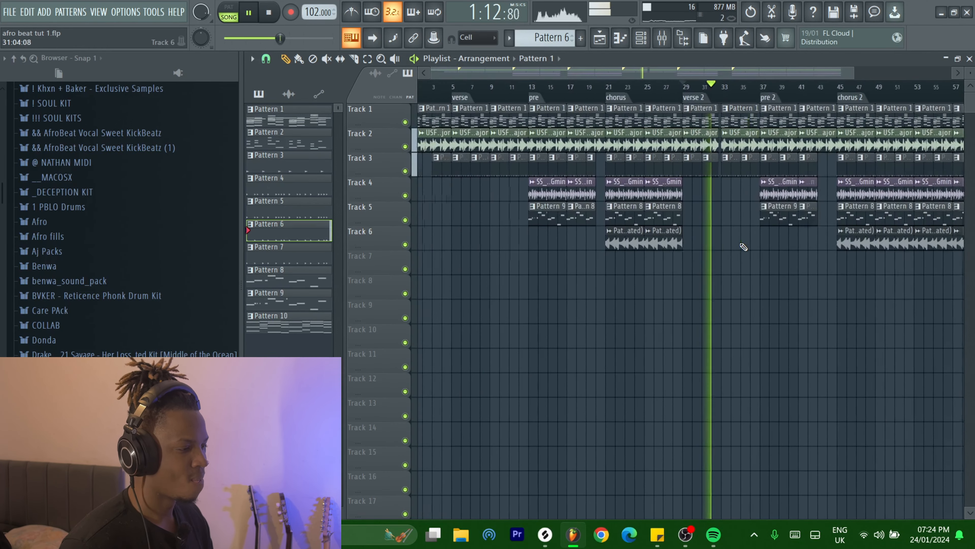
{"action": "scroll", "coordinate": [676, 230], "scroll_direction": "up", "scroll_amount": 3}
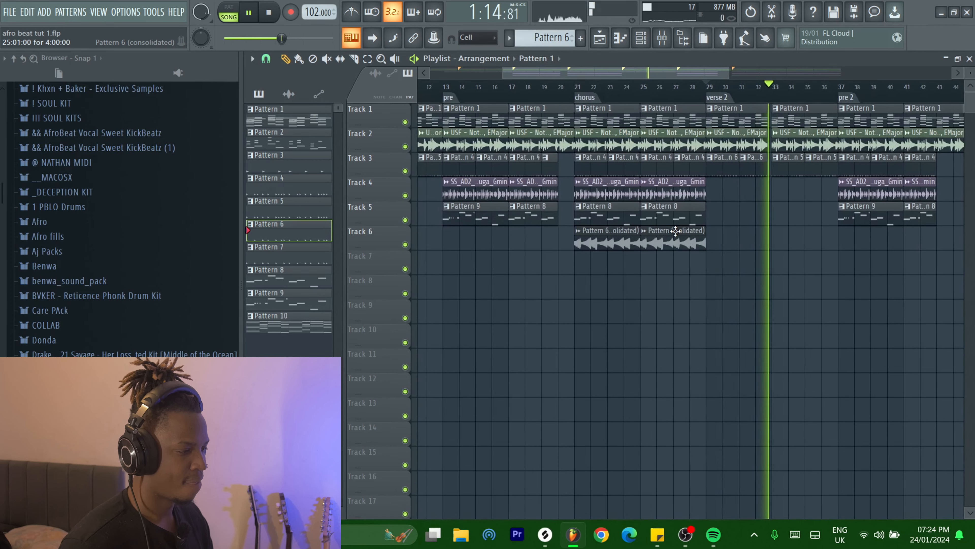
{"action": "scroll", "coordinate": [676, 231], "scroll_direction": "down", "scroll_amount": 5}
{"action": "key", "text": "space"}
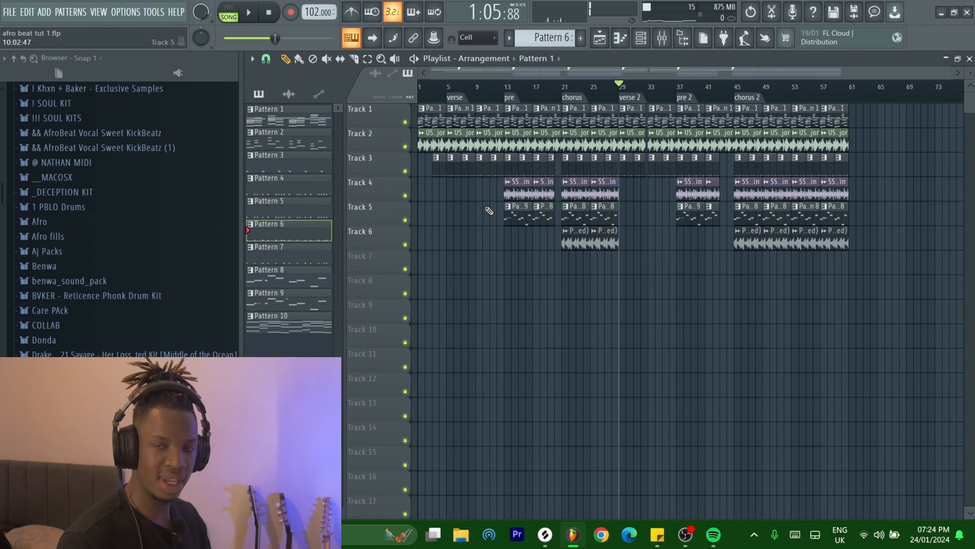
- Create a new pattern and add PM_RGS_Clap_07 (consolidated) from the Afro kit's Percussion folder to Track 8 near bar 29
{"action": "key", "text": "F4"}
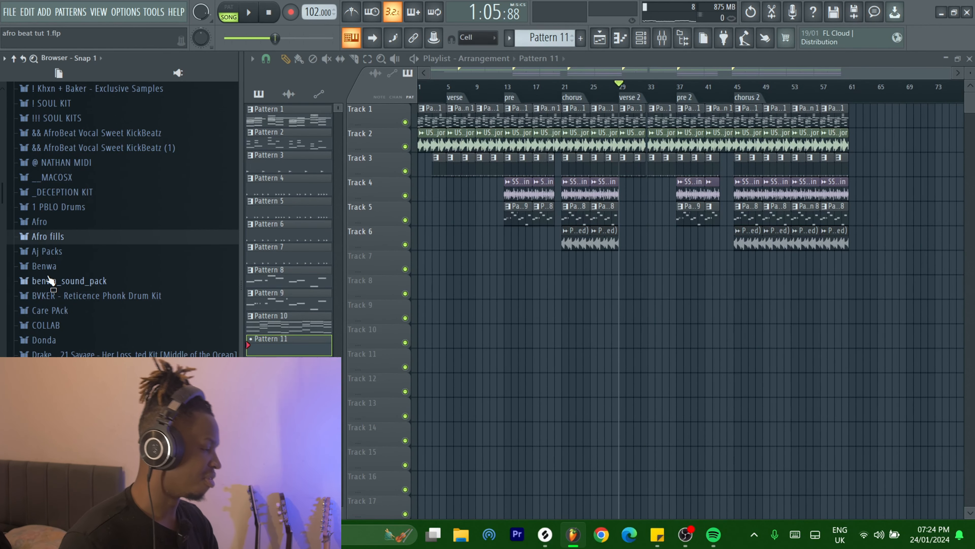
{"action": "left_click", "coordinate": [34, 223]}
{"action": "left_click", "coordinate": [72, 265]}
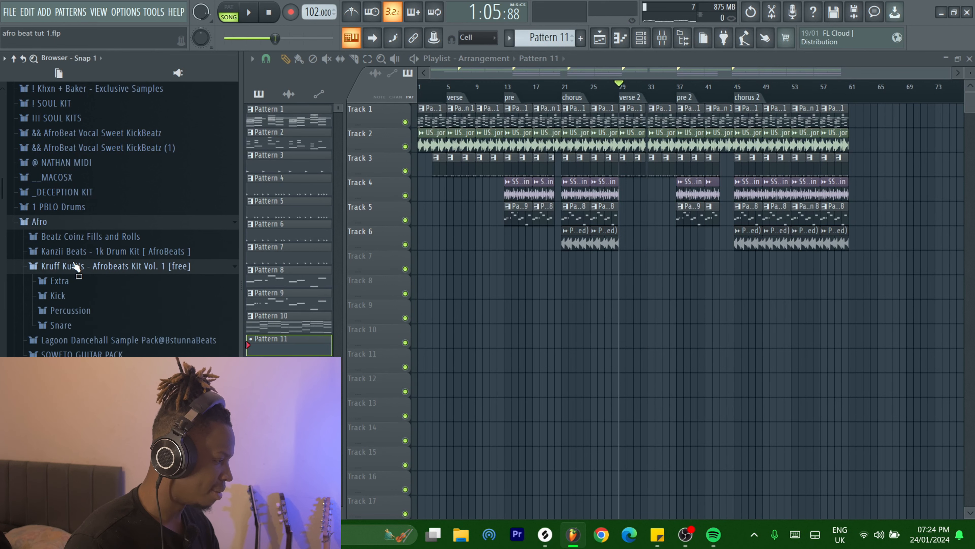
{"action": "left_click", "coordinate": [71, 311]}
{"action": "left_click_drag", "start_coordinate": [100, 341], "coordinate": [736, 285]}
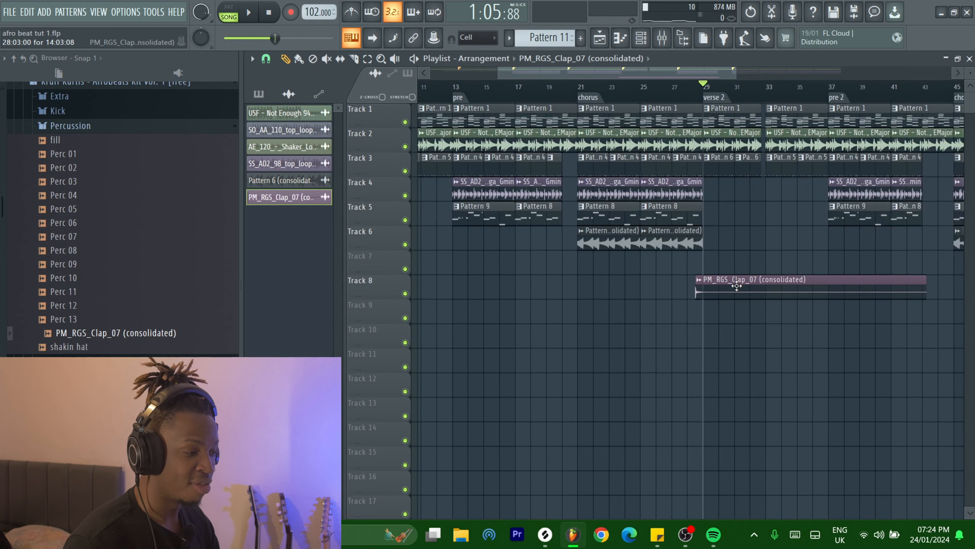
- Trim the clap sample's tail to about two bars and align its clip with bar 29 on Track 8
{"action": "scroll", "coordinate": [736, 285], "scroll_direction": "up", "scroll_amount": 3}
{"action": "double_click", "coordinate": [734, 289]}
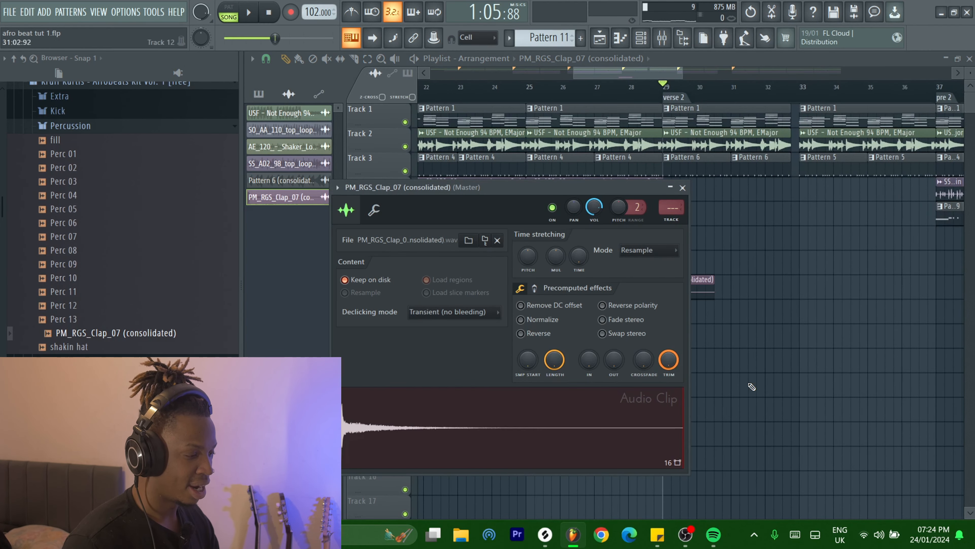
{"action": "key", "text": "Escape"}
{"action": "scroll", "coordinate": [746, 329], "scroll_direction": "up", "scroll_amount": 4}
{"action": "scroll", "coordinate": [576, 291], "scroll_direction": "down", "scroll_amount": 3}
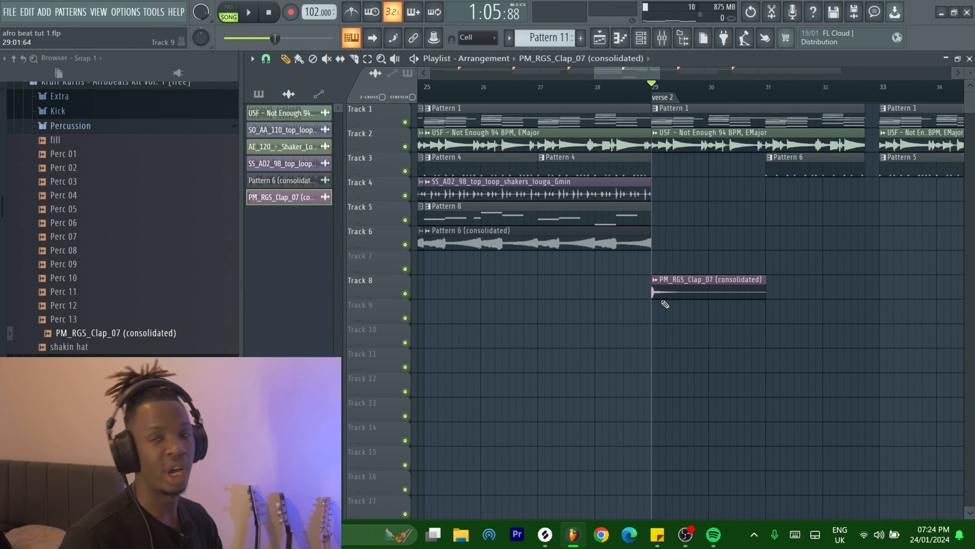
{"action": "double_click", "coordinate": [664, 297]}
{"action": "key", "text": "Escape"}
- Place copies of the clap clip on Track 8 at other section starts, including the chorus at bar 21 and the verse at bar 5
{"action": "scroll", "coordinate": [664, 292], "scroll_direction": "down", "scroll_amount": 5}
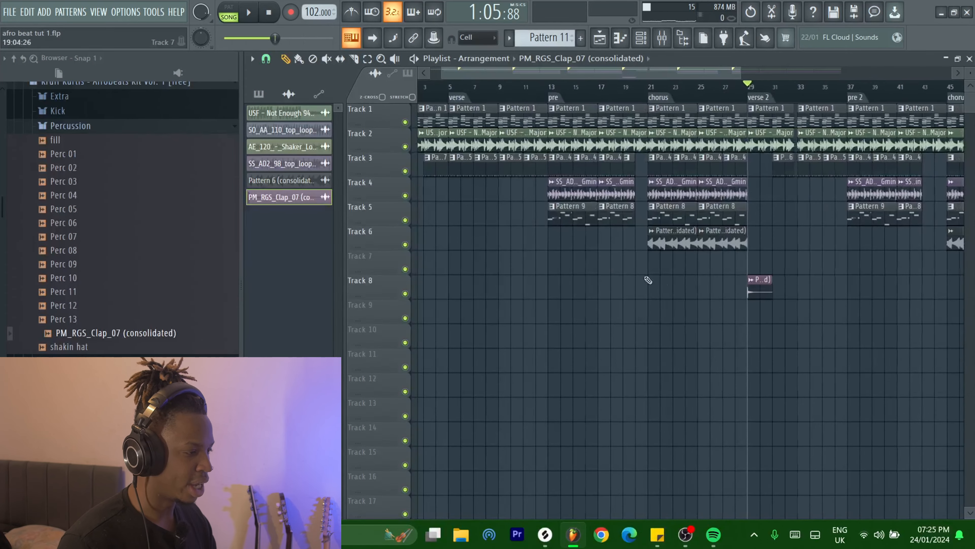
{"action": "scroll", "coordinate": [641, 289], "scroll_direction": "up", "scroll_amount": 3}
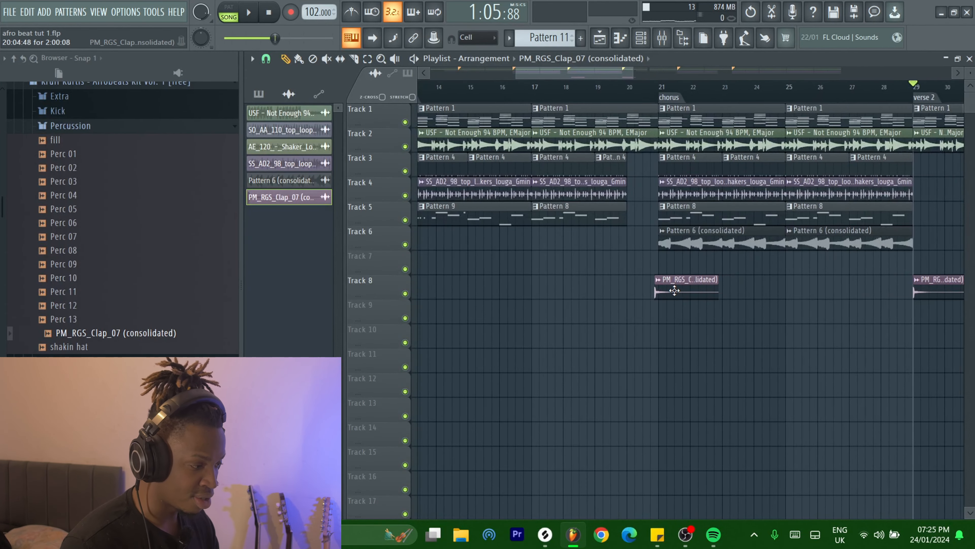
{"action": "scroll", "coordinate": [679, 289], "scroll_direction": "down", "scroll_amount": 5}
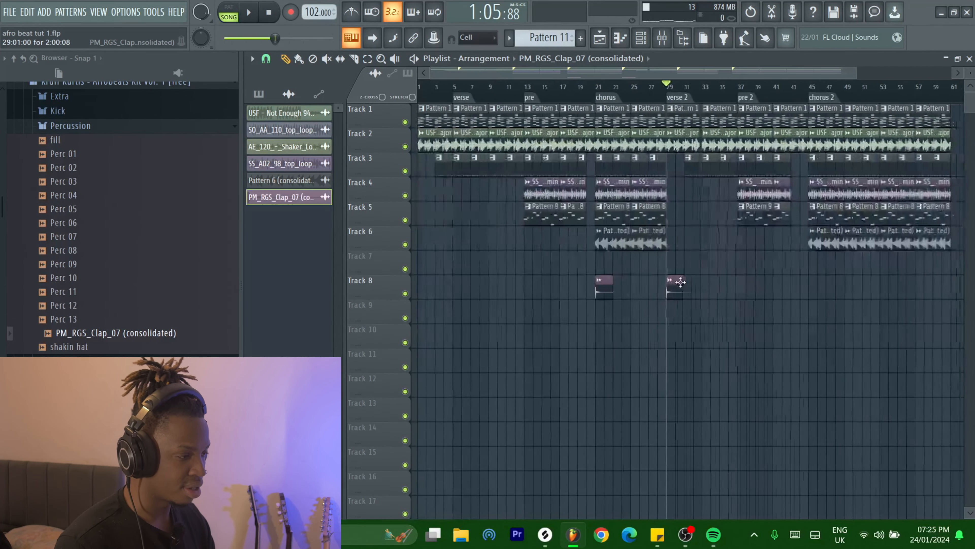
{"action": "scroll", "coordinate": [808, 289], "scroll_direction": "up", "scroll_amount": 2}
{"action": "left_click_drag", "start_coordinate": [795, 285], "coordinate": [823, 291]}
{"action": "scroll", "coordinate": [824, 291], "scroll_direction": "down", "scroll_amount": 3}
{"action": "left_click", "coordinate": [461, 285]}
{"action": "scroll", "coordinate": [495, 285], "scroll_direction": "up", "scroll_amount": 4}
{"action": "scroll", "coordinate": [487, 284], "scroll_direction": "up", "scroll_amount": 4}
- Place a second copy of the bar 5 clap clip on Track 7 and reverse its sample
{"action": "left_click_drag", "start_coordinate": [485, 284], "coordinate": [468, 256]}
{"action": "key", "text": "ctrl+z"}
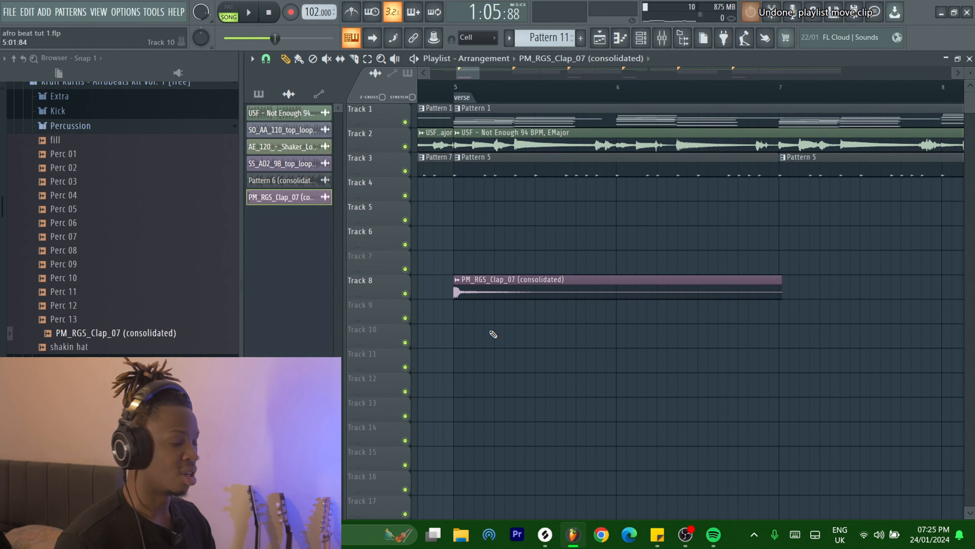
{"action": "left_click_drag", "start_coordinate": [483, 288], "coordinate": [483, 264]}
{"action": "scroll", "coordinate": [480, 256], "scroll_direction": "up", "scroll_amount": 5}
{"action": "right_click", "coordinate": [464, 266]}
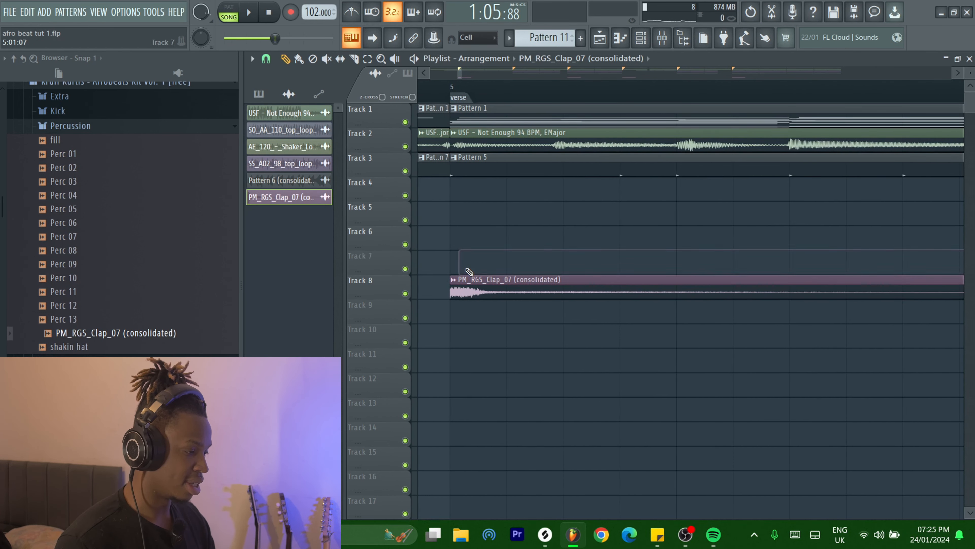
{"action": "left_click", "coordinate": [461, 266]}
{"action": "double_click", "coordinate": [484, 260]}
{"action": "left_click", "coordinate": [542, 333]}
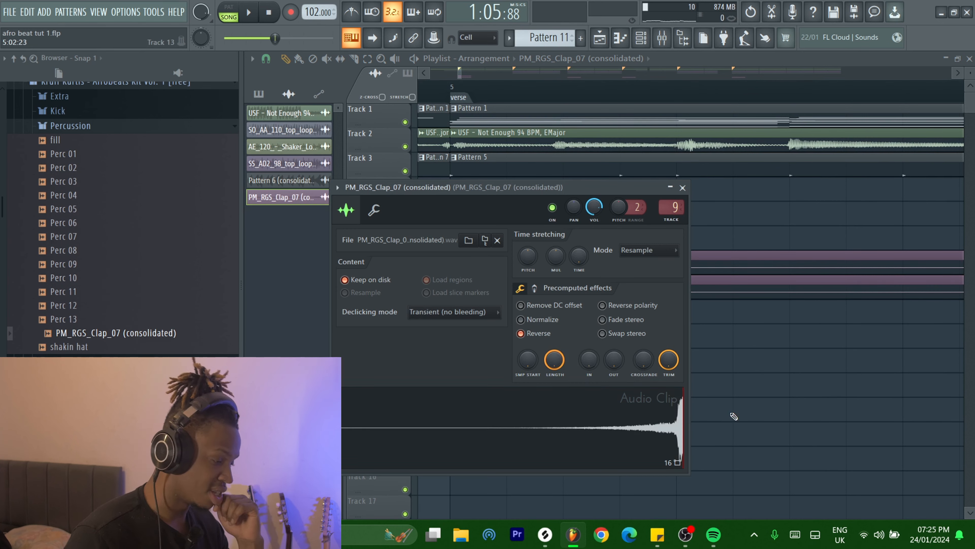
{"action": "key", "text": "Escape"}
- Cut the reversed clap on Track 7 down to its last bar and move it to bar 4
{"action": "scroll", "coordinate": [691, 292], "scroll_direction": "up", "scroll_amount": 4}
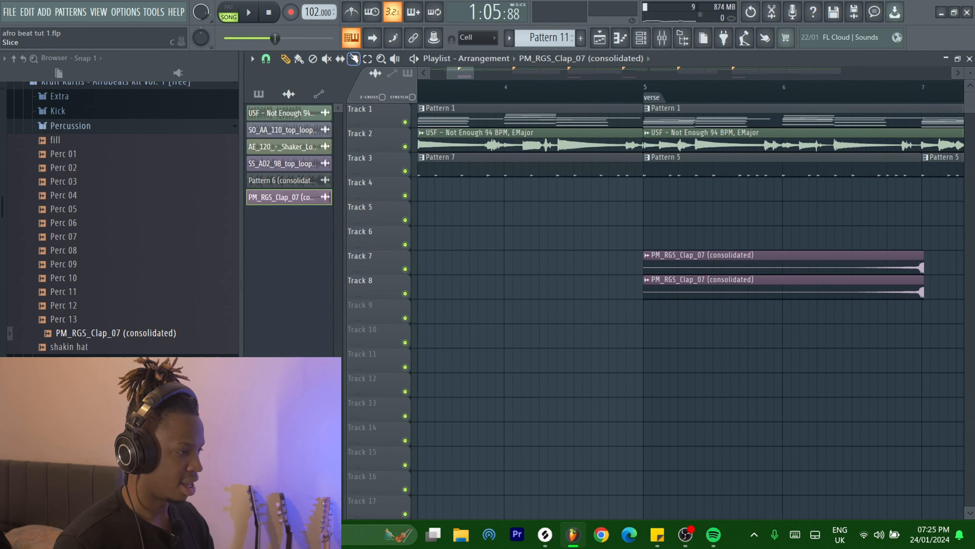
{"action": "left_click_drag", "start_coordinate": [782, 264], "coordinate": [782, 264]}
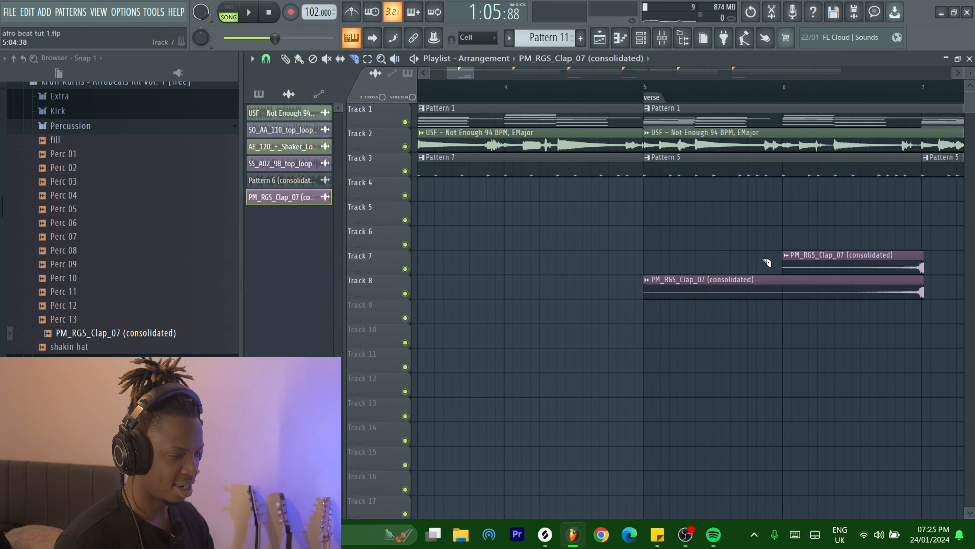
{"action": "left_click_drag", "start_coordinate": [863, 261], "coordinate": [588, 247]}
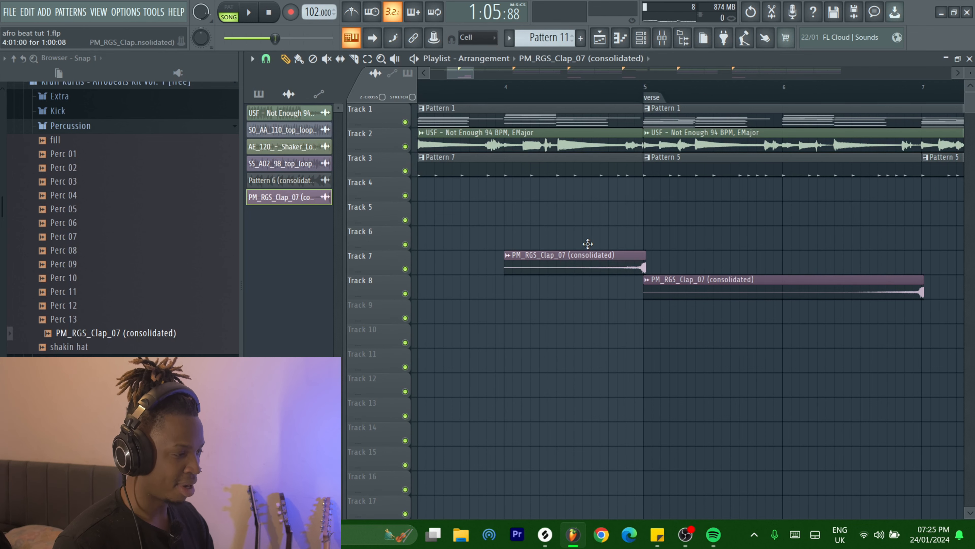
- Align the reversed Track 7 clap's end with bar 5 and make it unique, restoring the Track 8 clap to unreversed
{"action": "scroll", "coordinate": [627, 272], "scroll_direction": "up", "scroll_amount": 4}
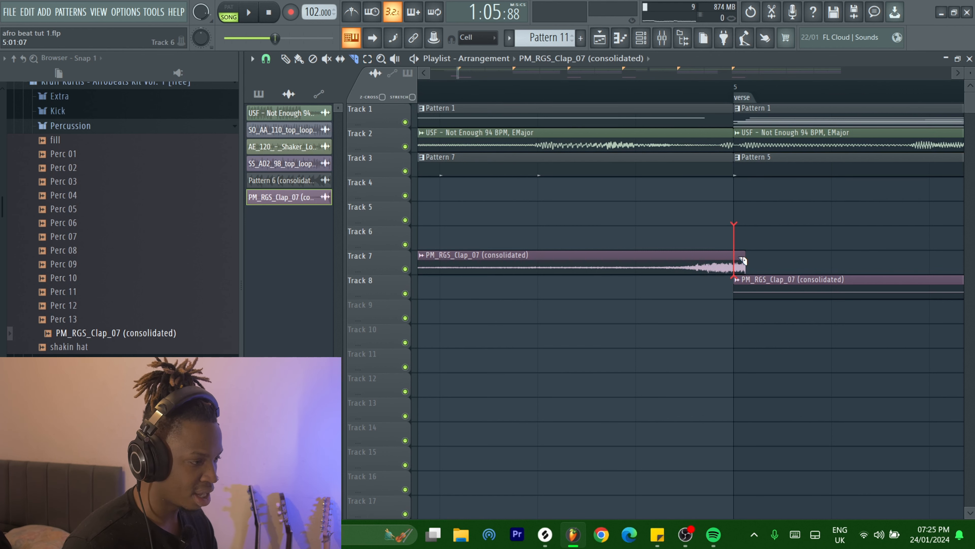
{"action": "left_click_drag", "start_coordinate": [743, 260], "coordinate": [746, 262]}
{"action": "scroll", "coordinate": [753, 263], "scroll_direction": "down", "scroll_amount": 2}
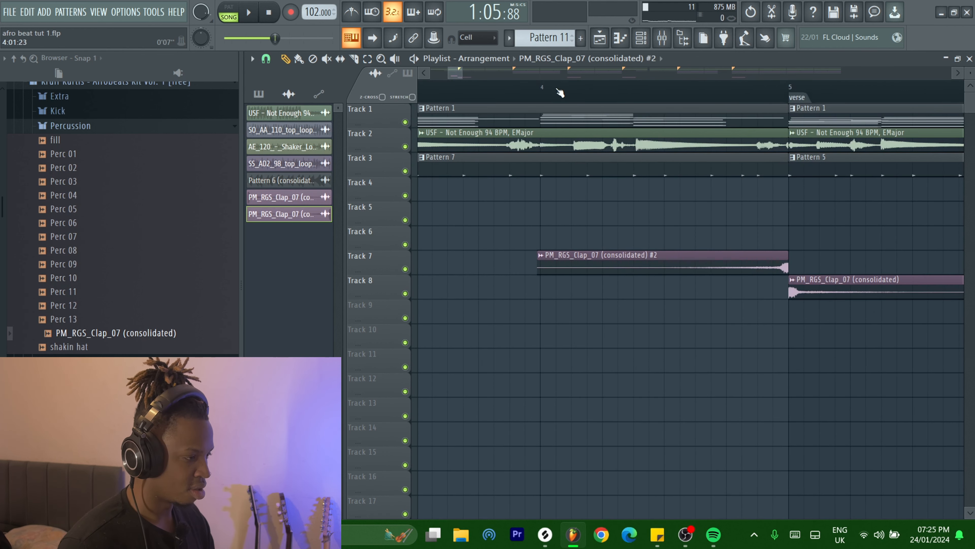
- Play the reversed clap transition from bar 4 into the verse
{"action": "left_click", "coordinate": [559, 92]}
{"action": "key", "text": "space"}
{"action": "scroll", "coordinate": [724, 456], "scroll_direction": "down", "scroll_amount": 4}
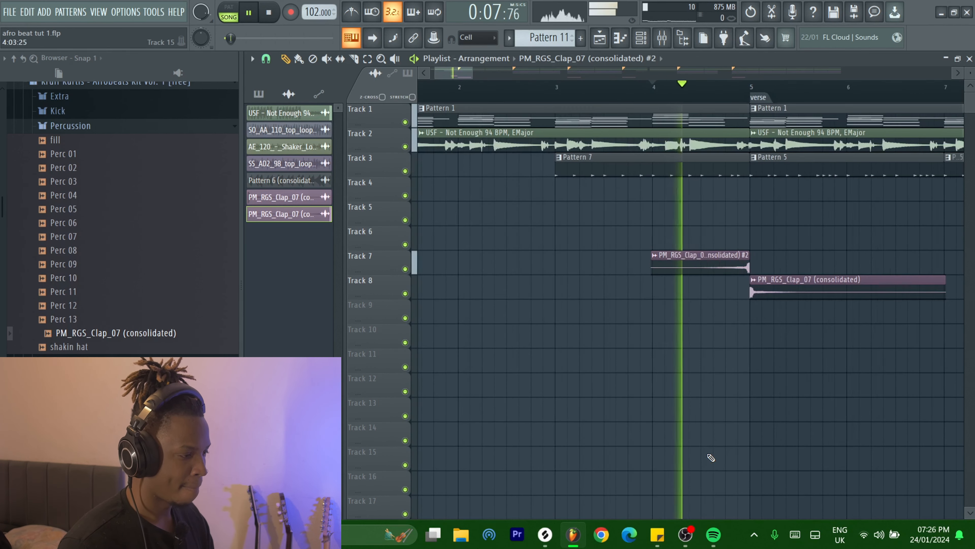
{"action": "scroll", "coordinate": [710, 457], "scroll_direction": "down", "scroll_amount": 4}
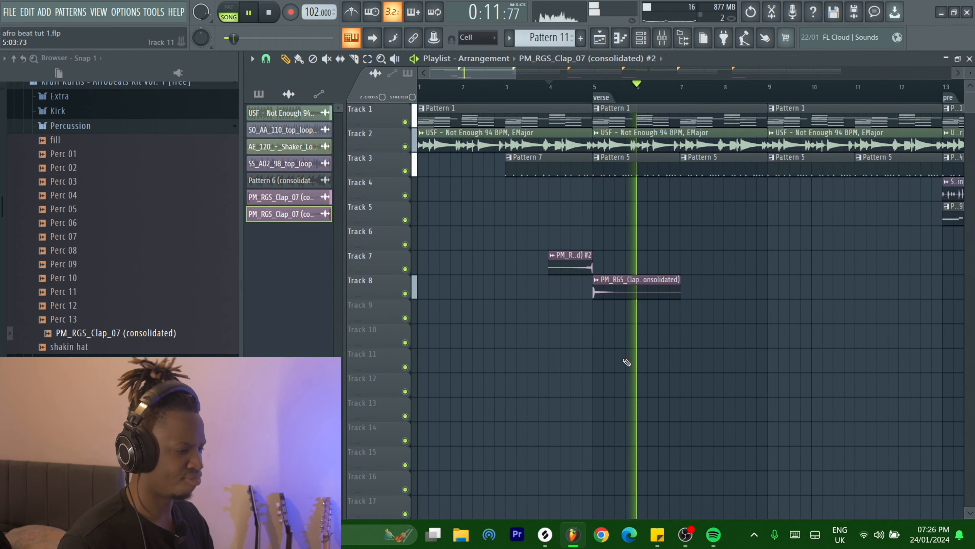
{"action": "scroll", "coordinate": [597, 316], "scroll_direction": "down", "scroll_amount": 1}
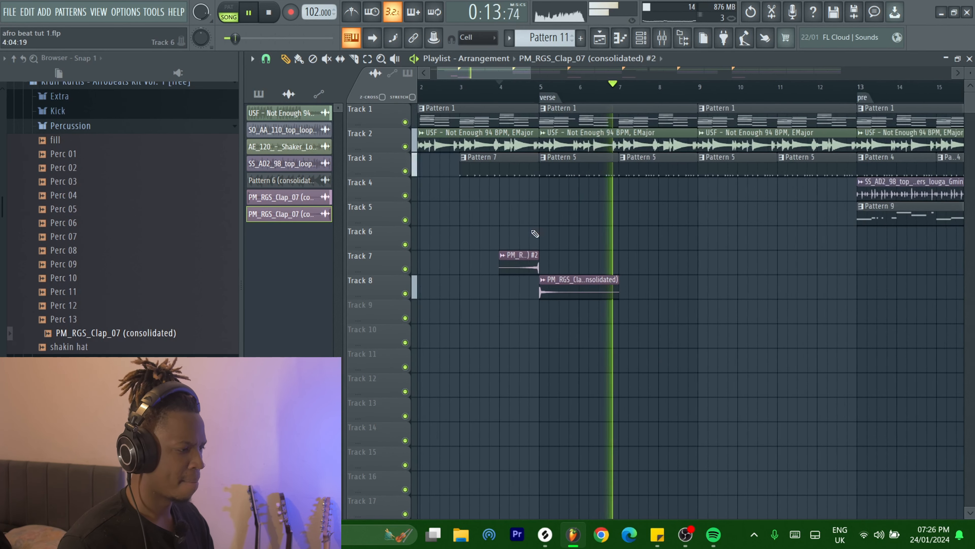